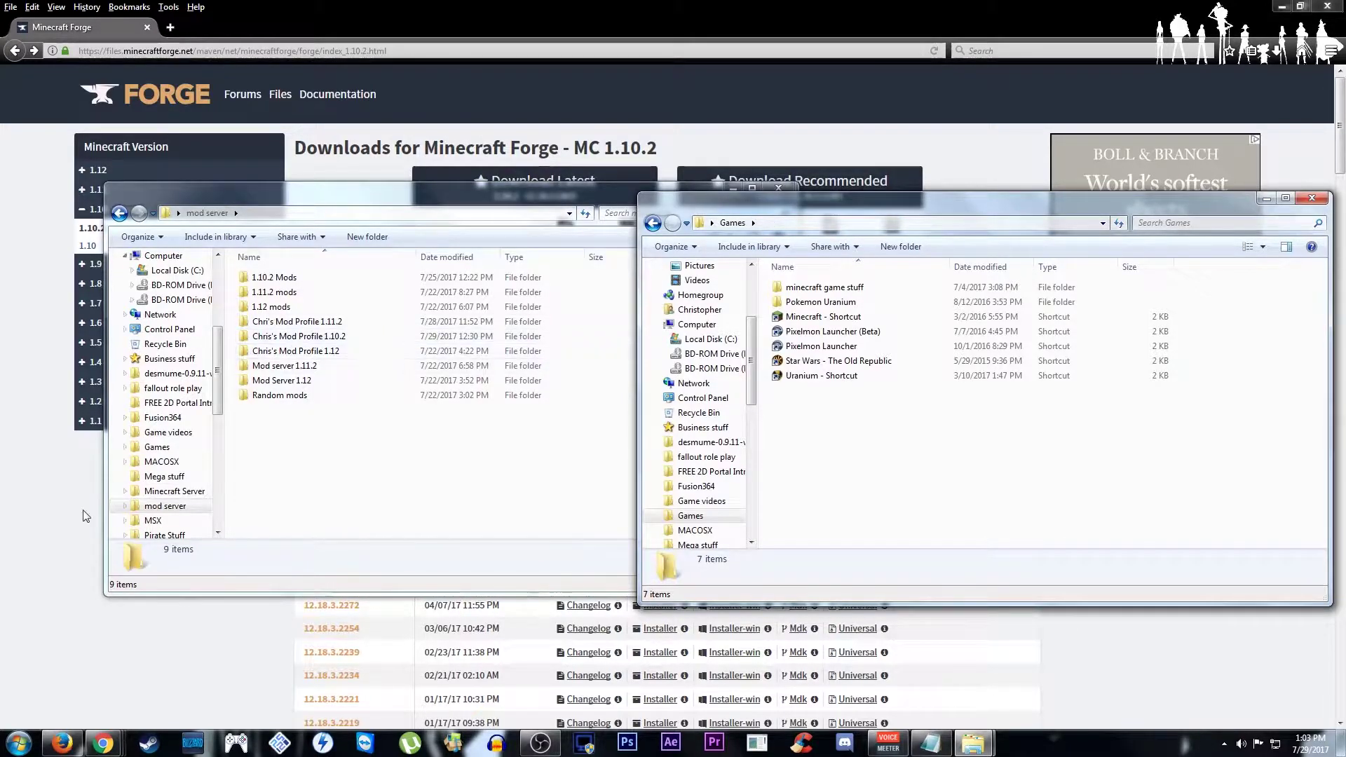
Bring the Forge 1.10.2 download page to the front and check the Minecraft version of the recommended release
{"action": "left_click", "coordinate": [42, 477]}
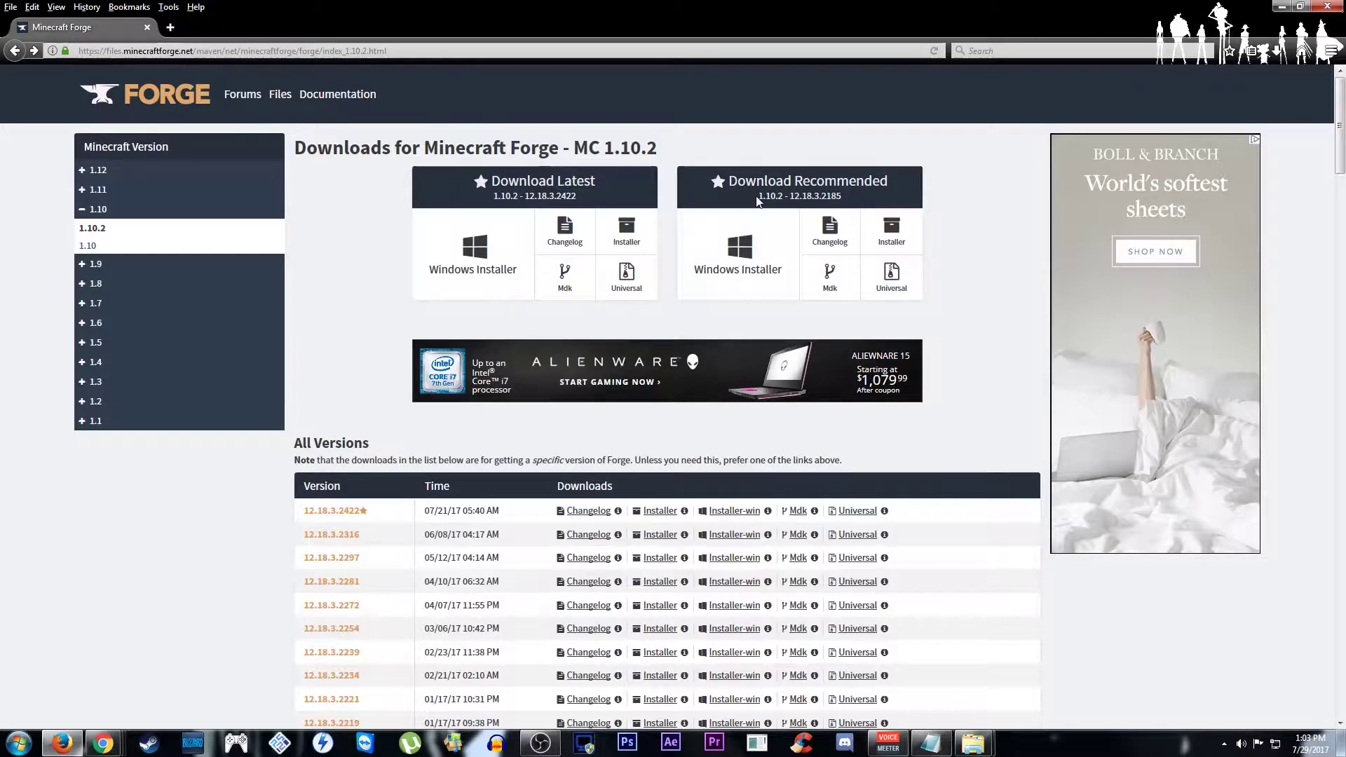
{"action": "mouse_move", "coordinate": [778, 198]}
{"action": "left_mouse_down"}
{"action": "mouse_move", "coordinate": [841, 193]}
{"action": "mouse_move", "coordinate": [765, 199]}
{"action": "left_mouse_up"}
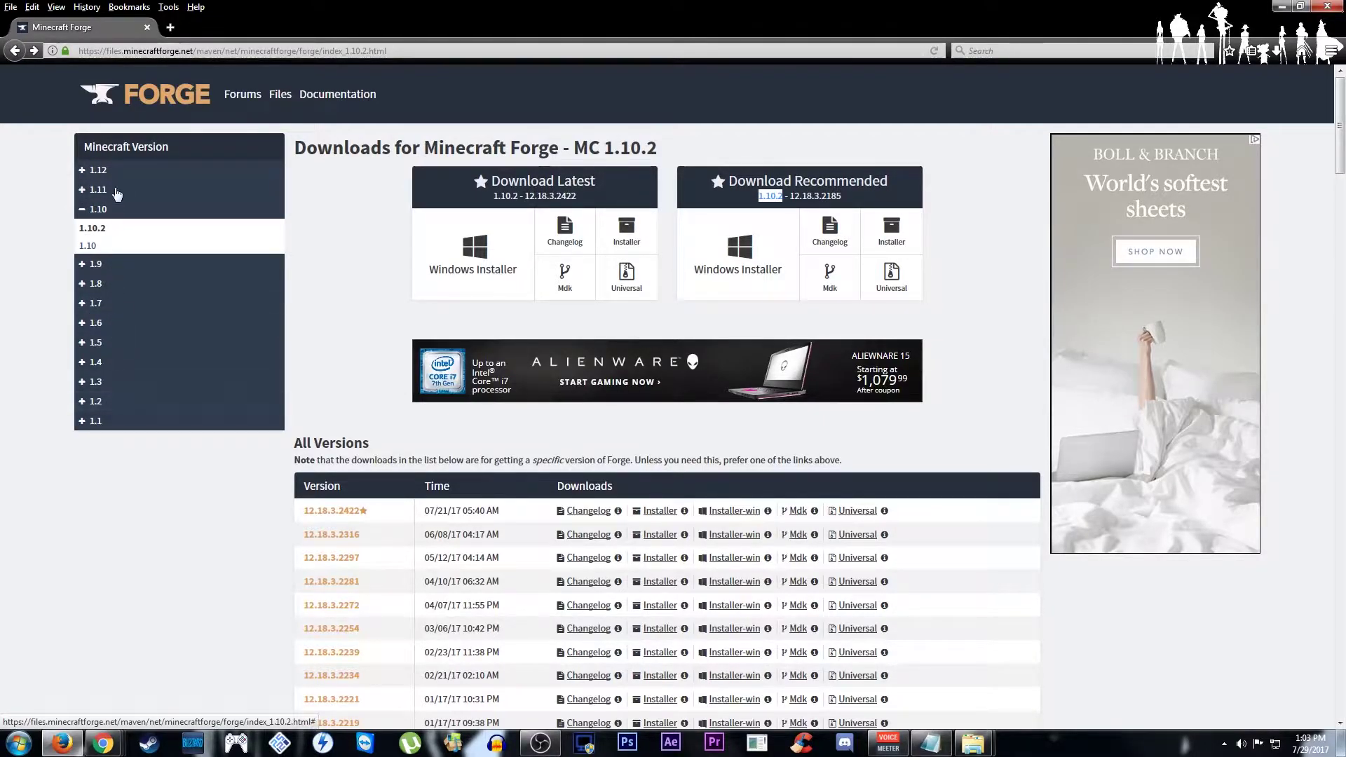
{"action": "left_click", "coordinate": [375, 239]}
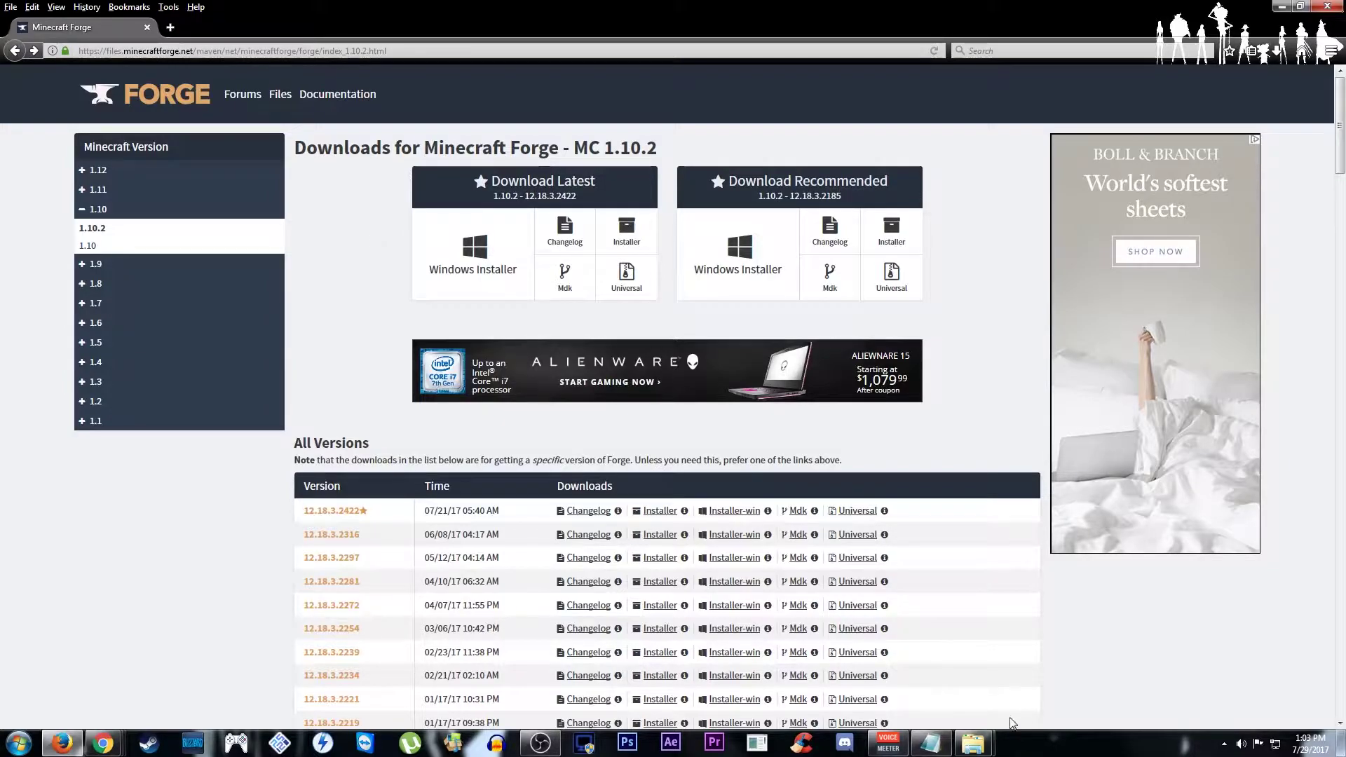
Bring up the Games and mod server folders, examine the animania file in 1.11.2 mods, and return to mod server
{"action": "mouse_move", "coordinate": [974, 743]}
{"action": "left_click", "coordinate": [851, 635]}
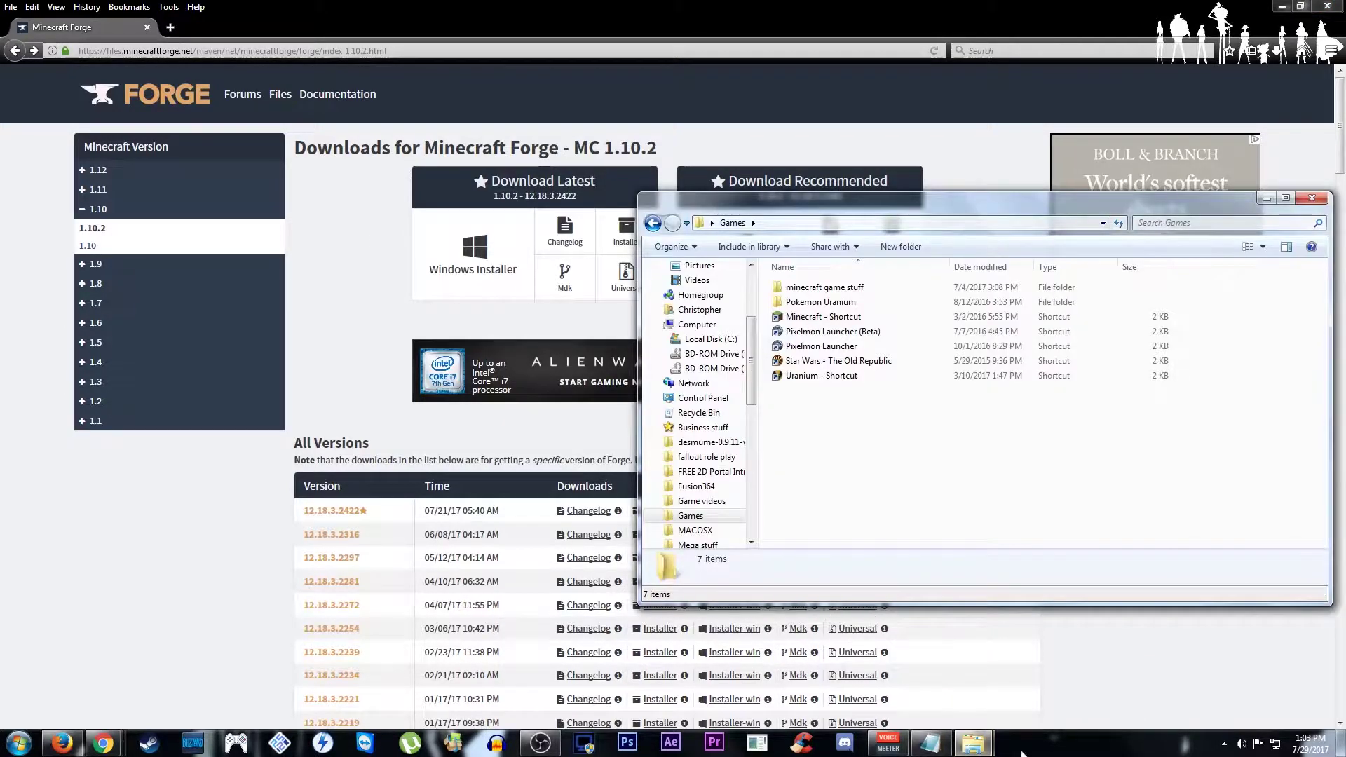
{"action": "left_click", "coordinate": [996, 659]}
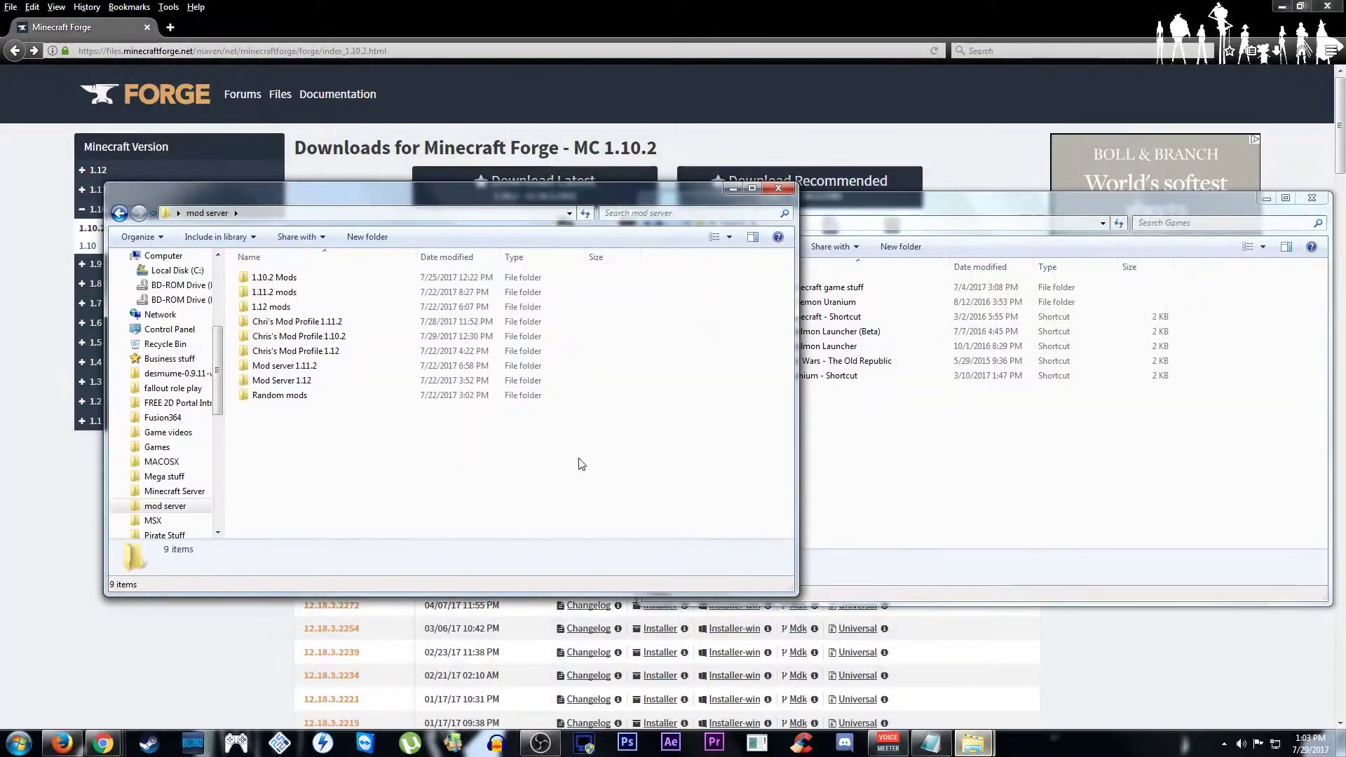
{"action": "double_click", "coordinate": [296, 293]}
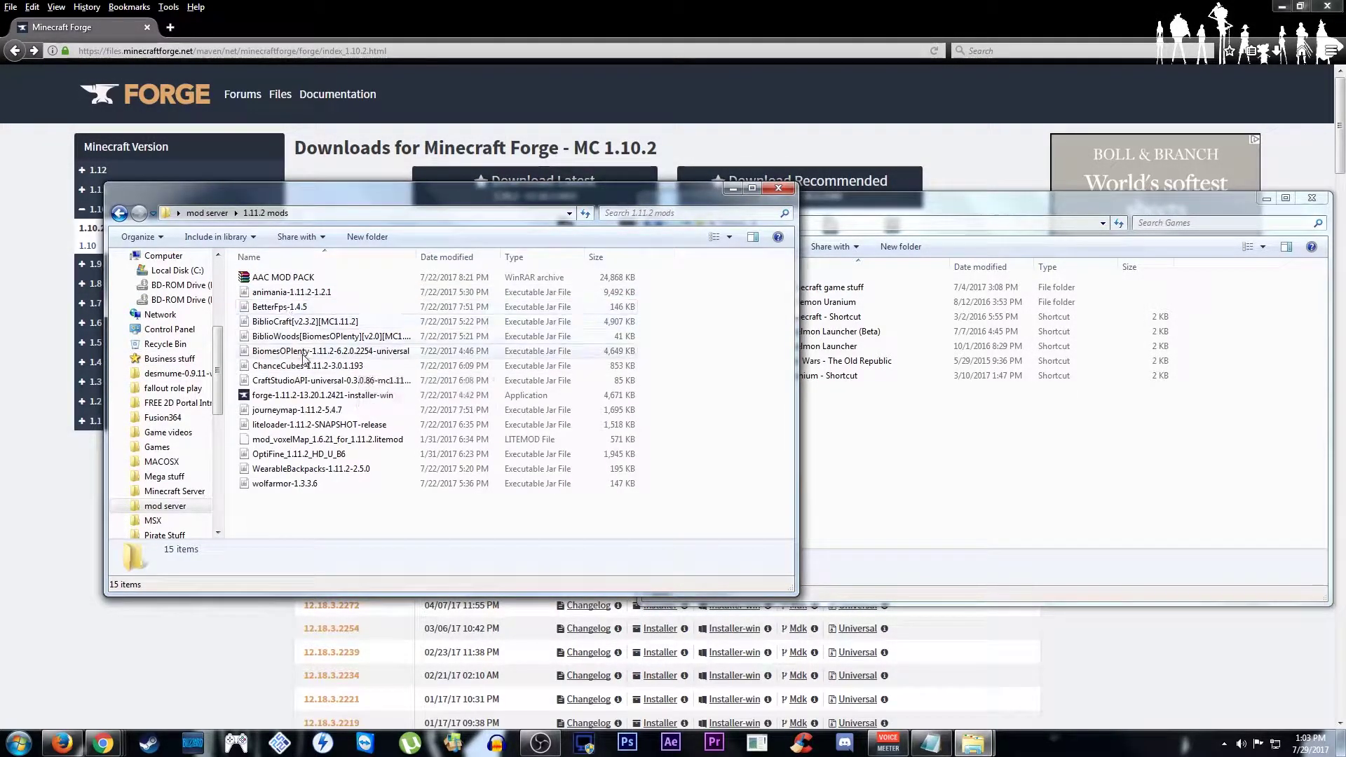
{"action": "left_click", "coordinate": [295, 298]}
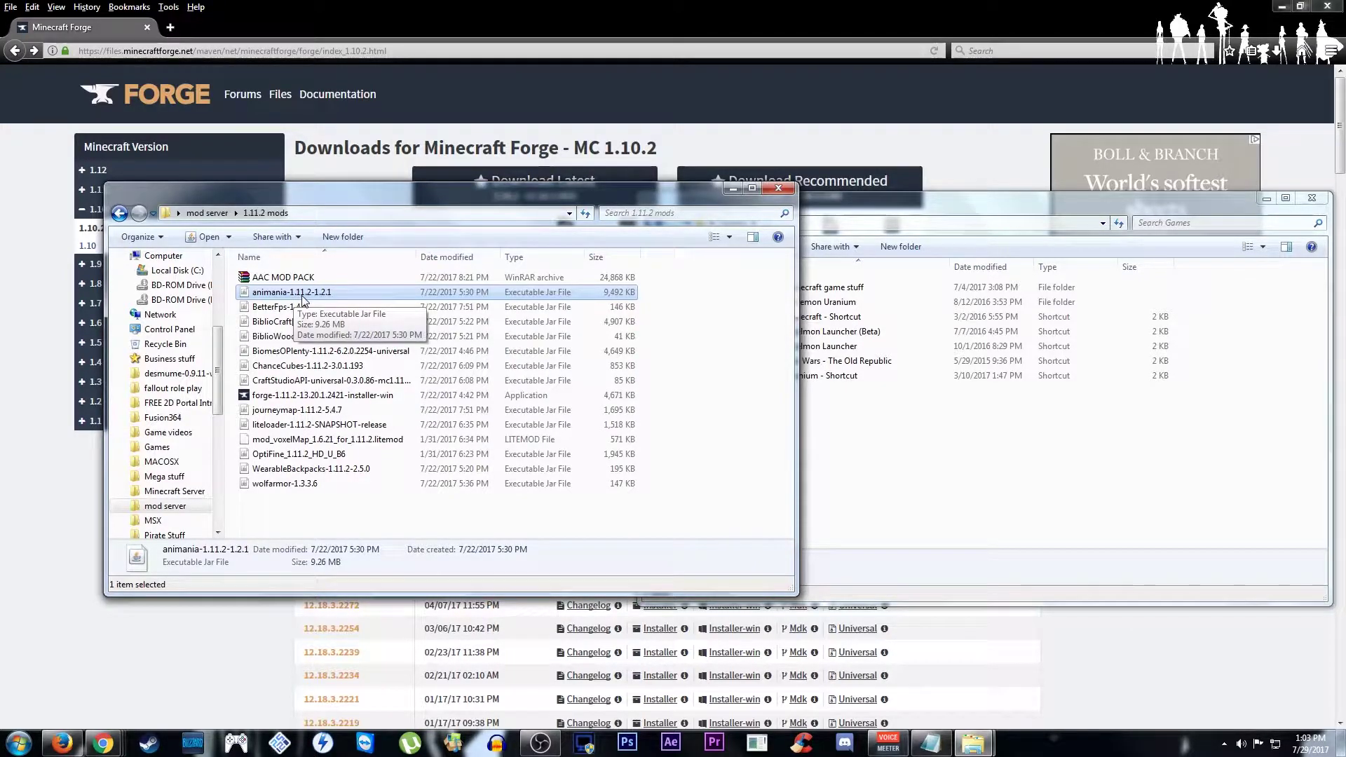
{"action": "left_click", "coordinate": [120, 213]}
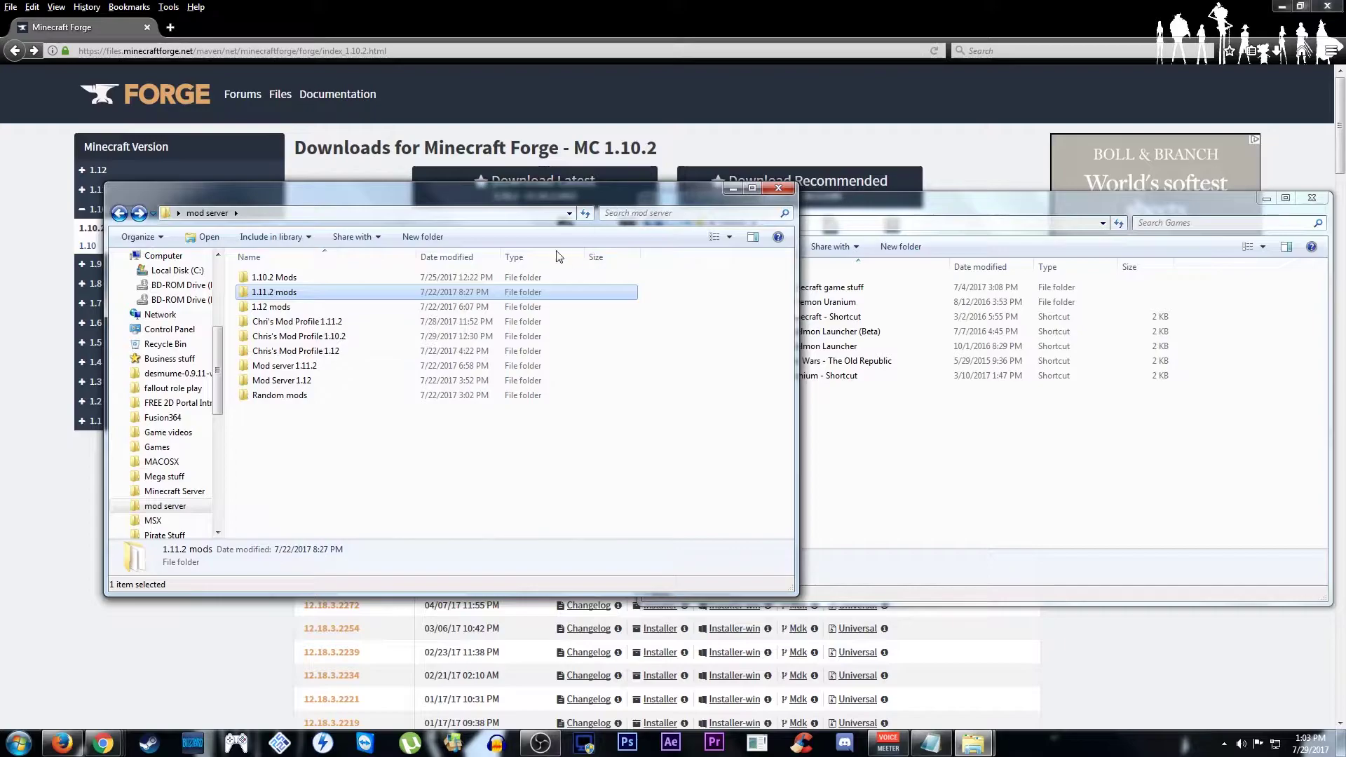
Move the mod server and Games folder windows apart and bring the Forge download page back to the front
{"action": "left_click_drag", "start_coordinate": [585, 200], "coordinate": [519, 195]}
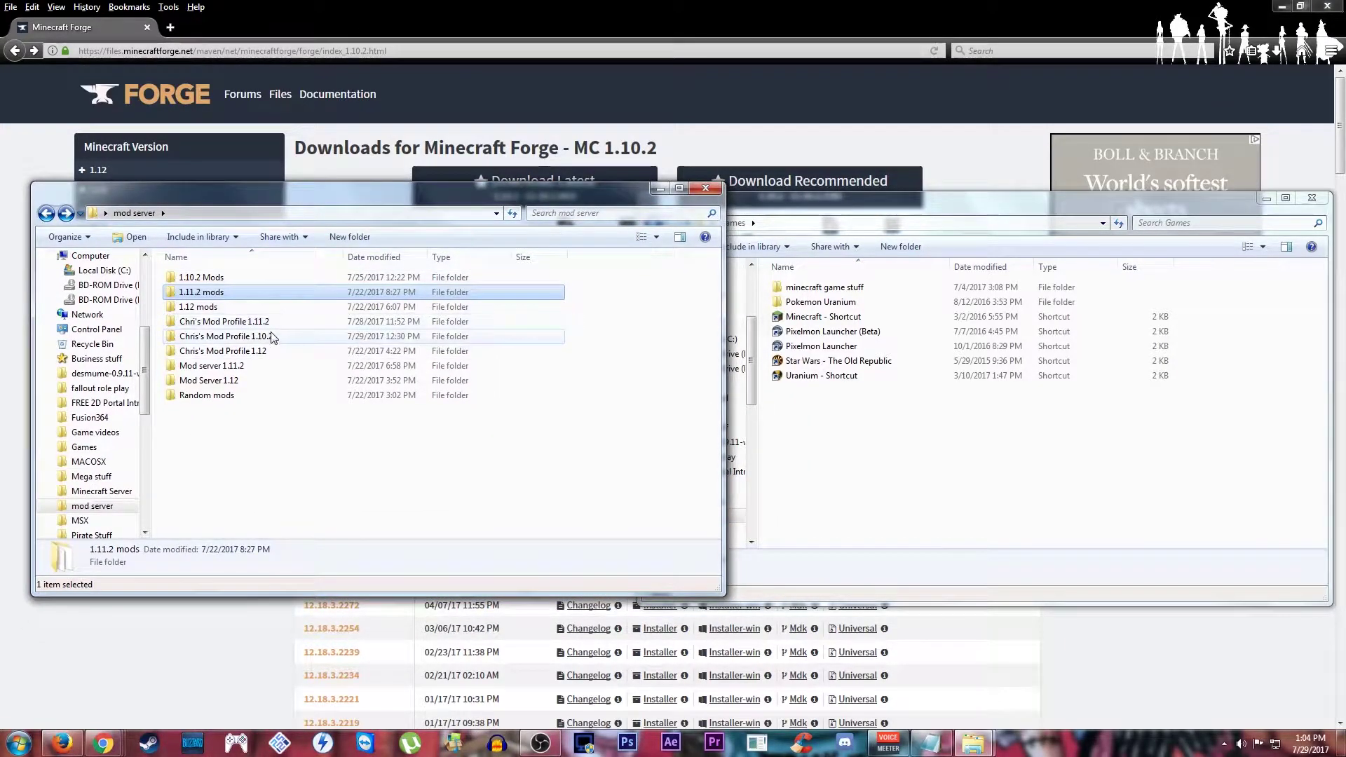
{"action": "left_click", "coordinate": [745, 226]}
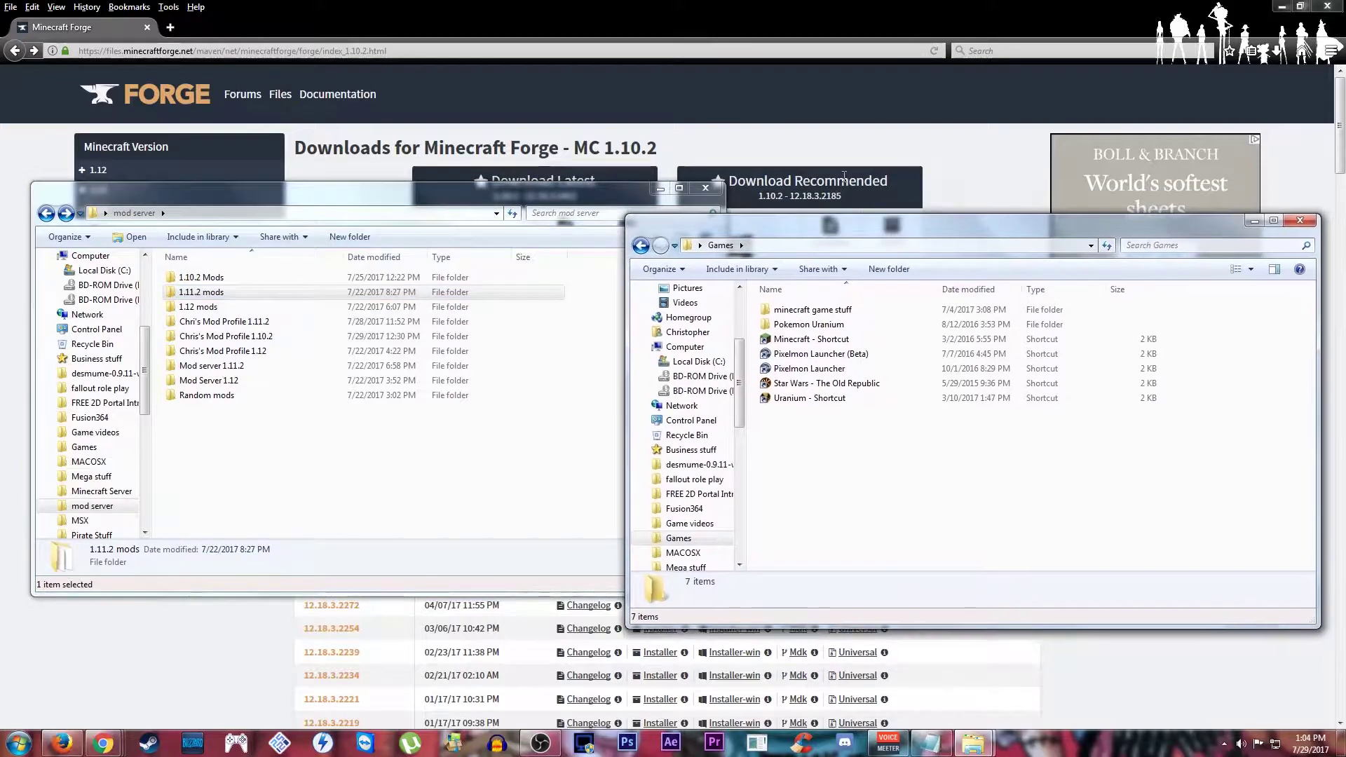
{"action": "left_click", "coordinate": [867, 151]}
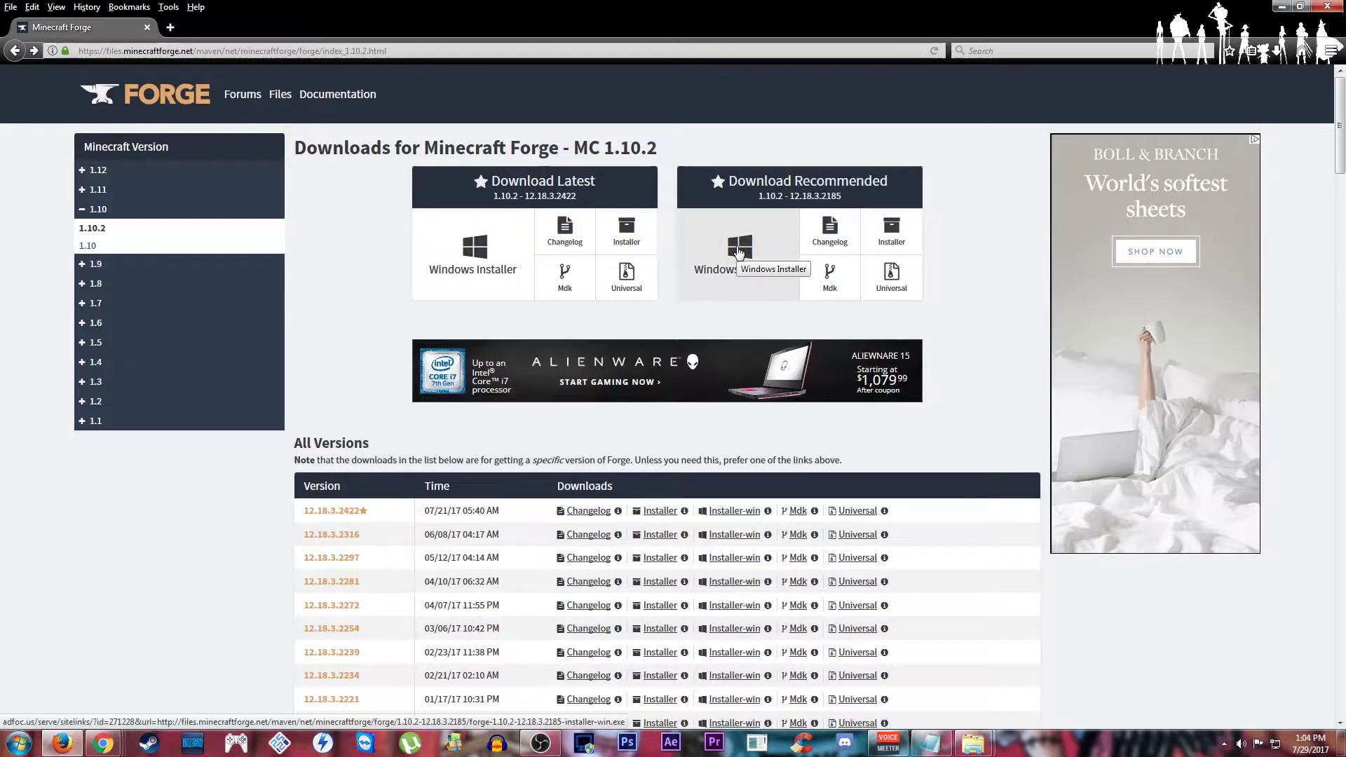
Start downloading the recommended 1.10.2 Windows installer, pick the 1.10.2 installer folder, cancel the save and return to the Forge downloads page
{"action": "left_click", "coordinate": [739, 251]}
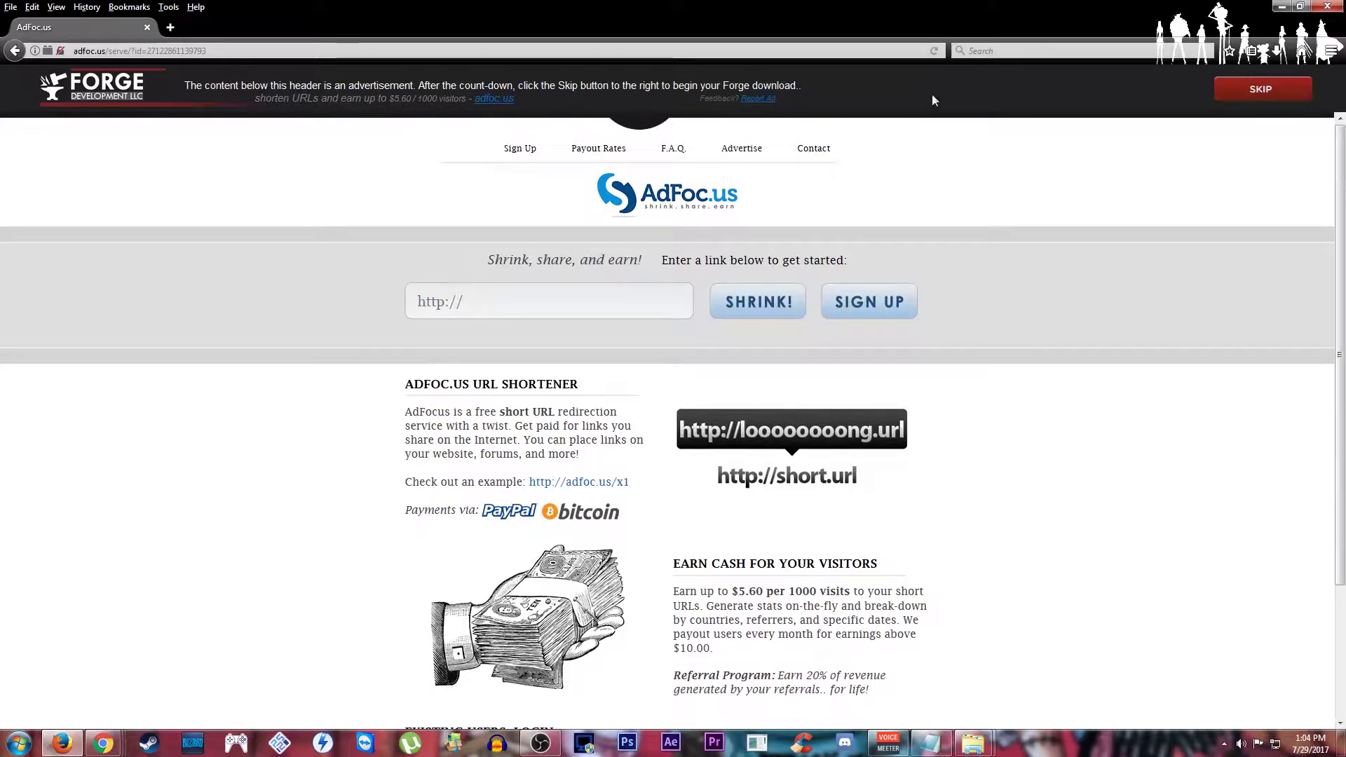
{"action": "left_click", "coordinate": [1286, 99]}
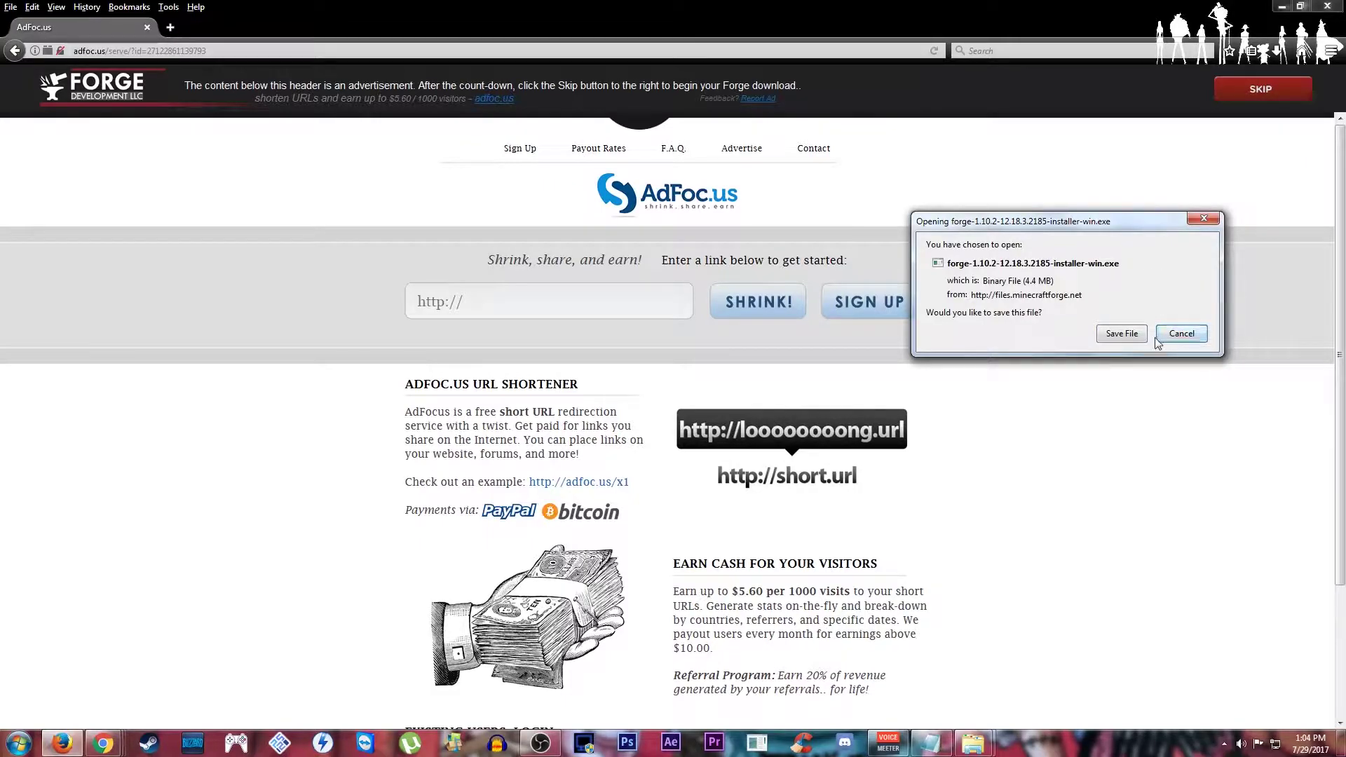
{"action": "left_click", "coordinate": [1130, 335]}
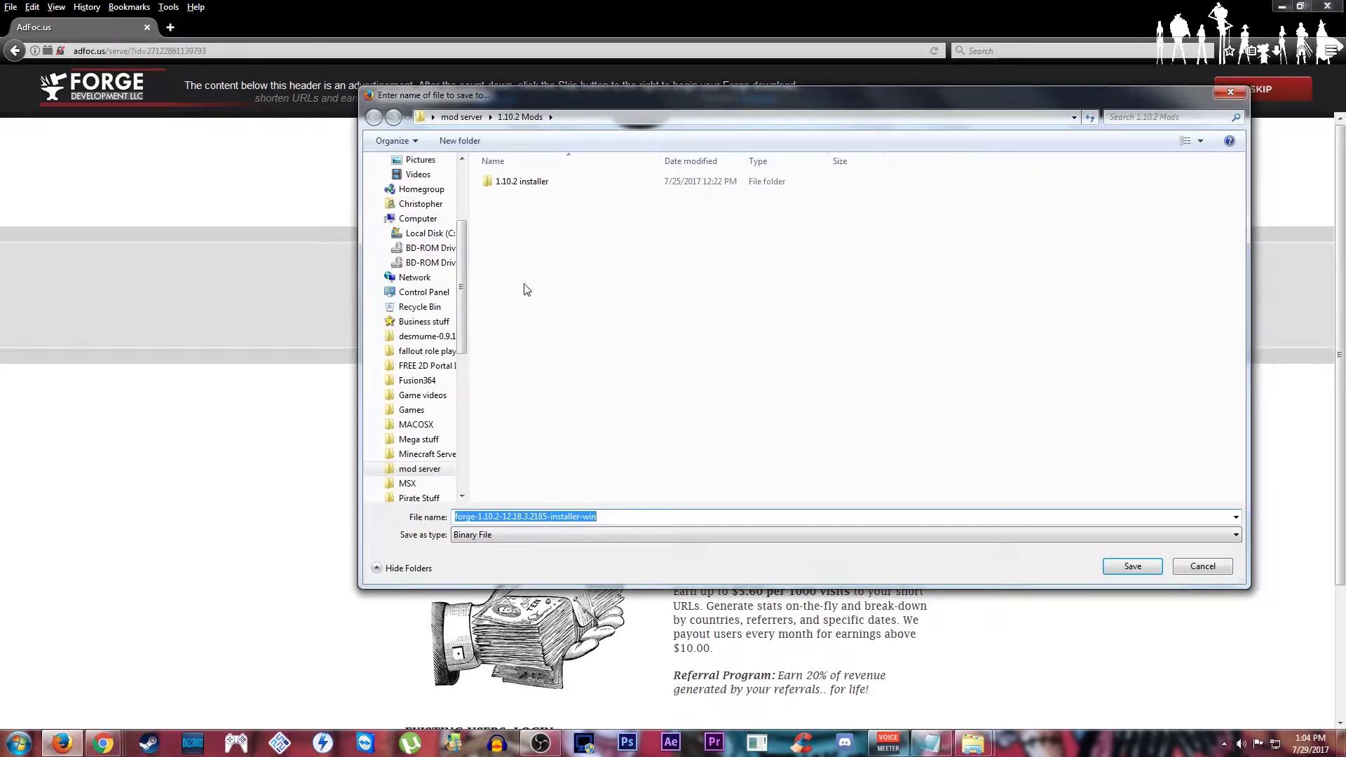
{"action": "double_click", "coordinate": [578, 181]}
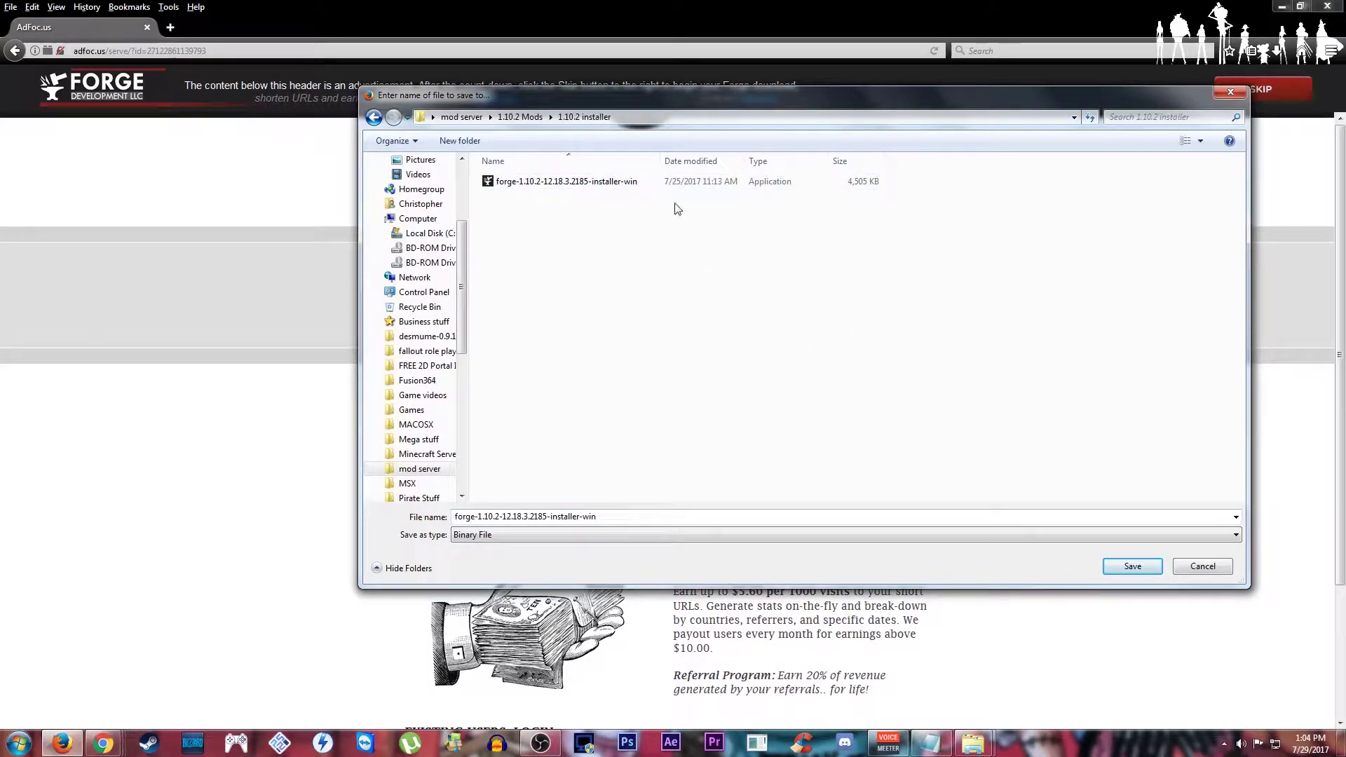
{"action": "left_click", "coordinate": [1194, 569]}
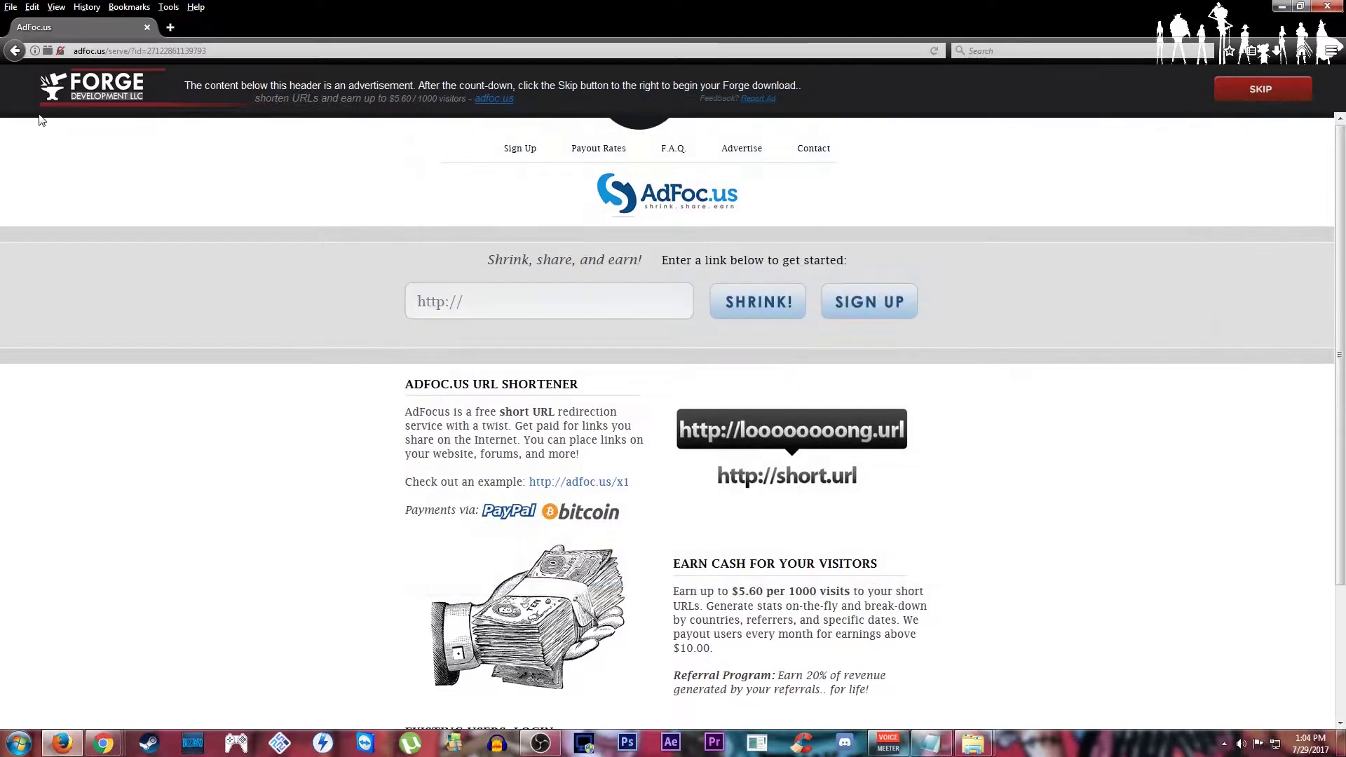
{"action": "left_click", "coordinate": [17, 54]}
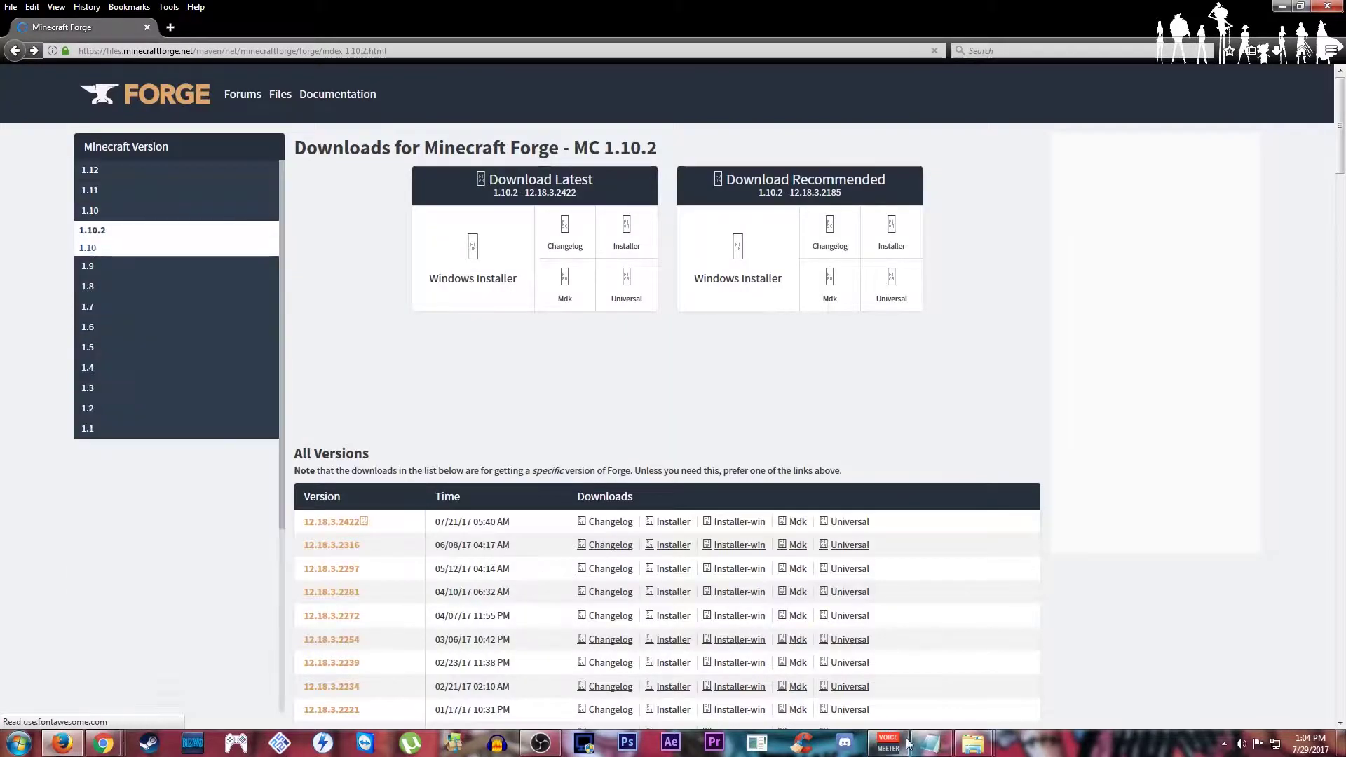
Run forge-1.10.2-12.18.3.2185-installer-win from the 1.10.2 installer folder inside mod server's 1.10.2 Mods
{"action": "mouse_move", "coordinate": [968, 748]}
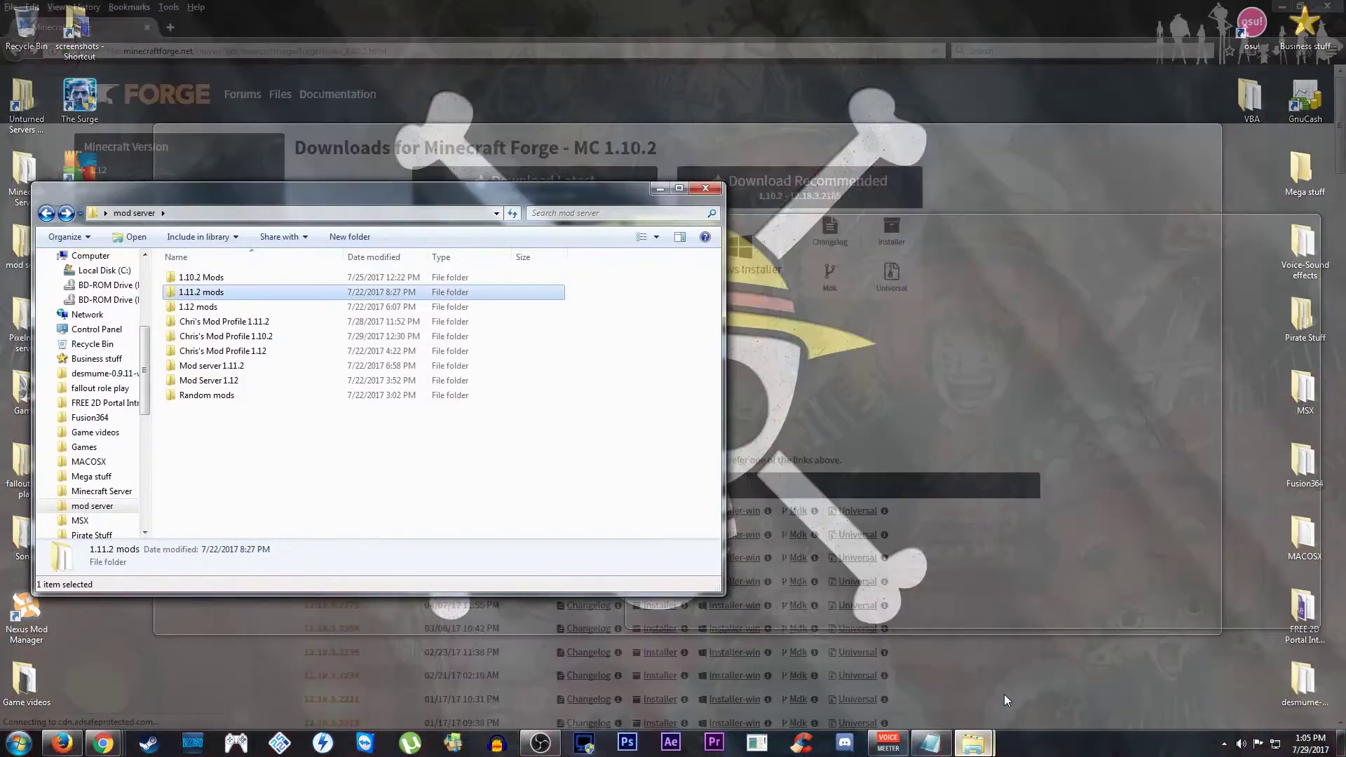
{"action": "left_click", "coordinate": [1004, 694]}
{"action": "left_click", "coordinate": [969, 725]}
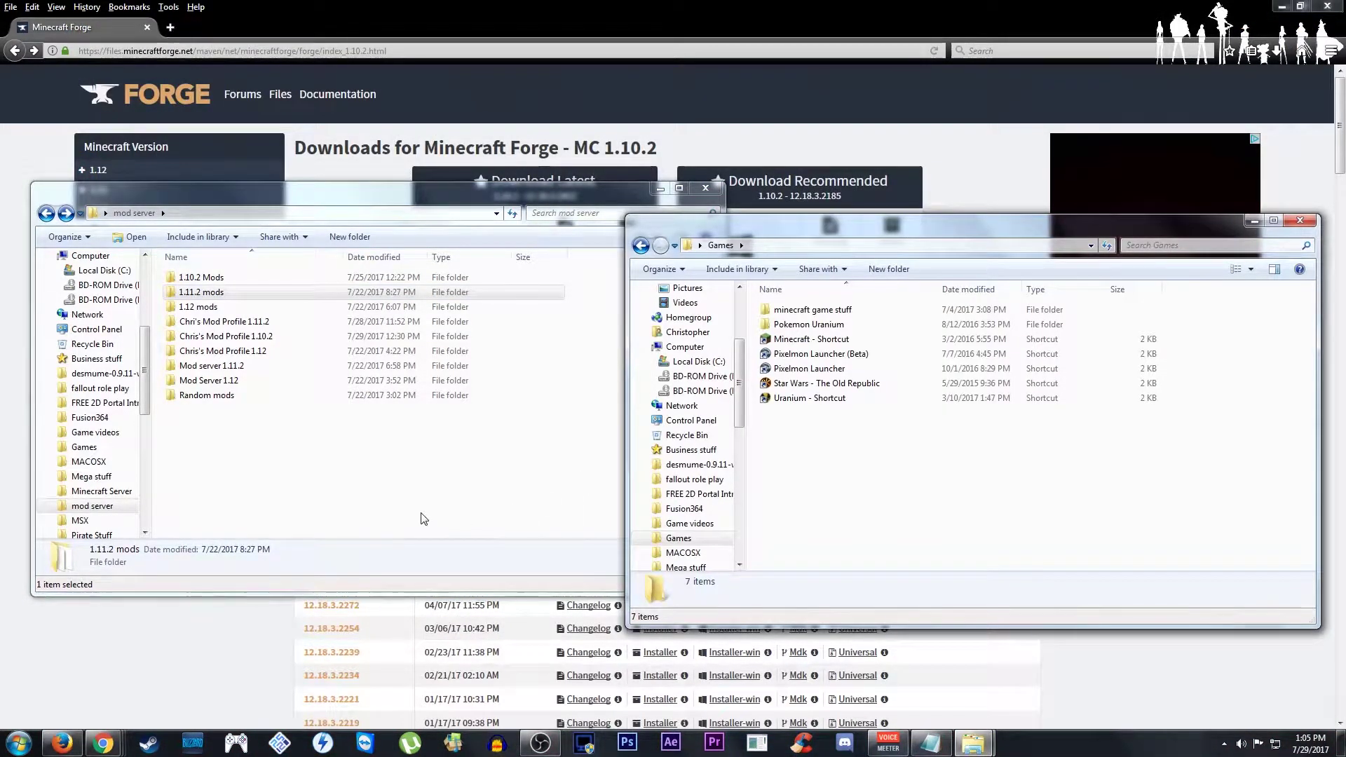
{"action": "double_click", "coordinate": [207, 278]}
{"action": "double_click", "coordinate": [221, 278]}
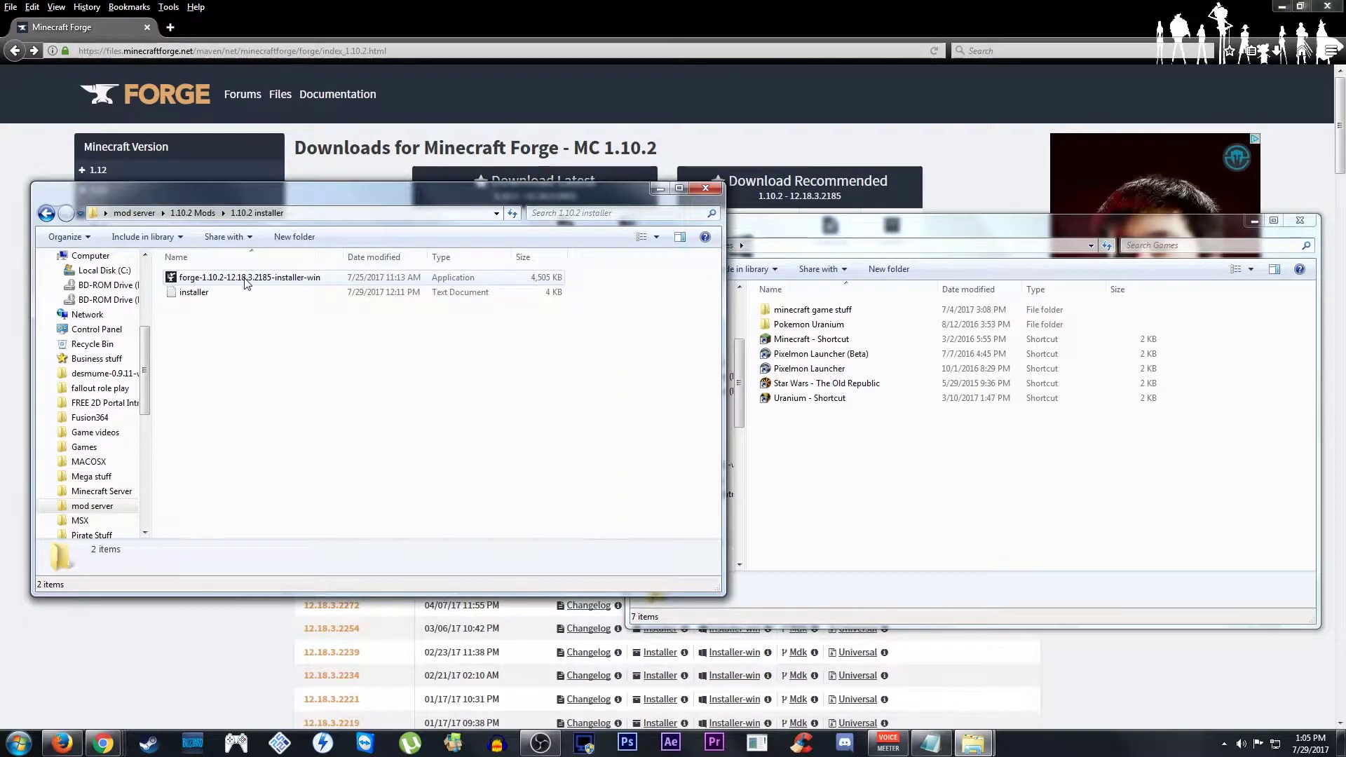
{"action": "double_click", "coordinate": [247, 279]}
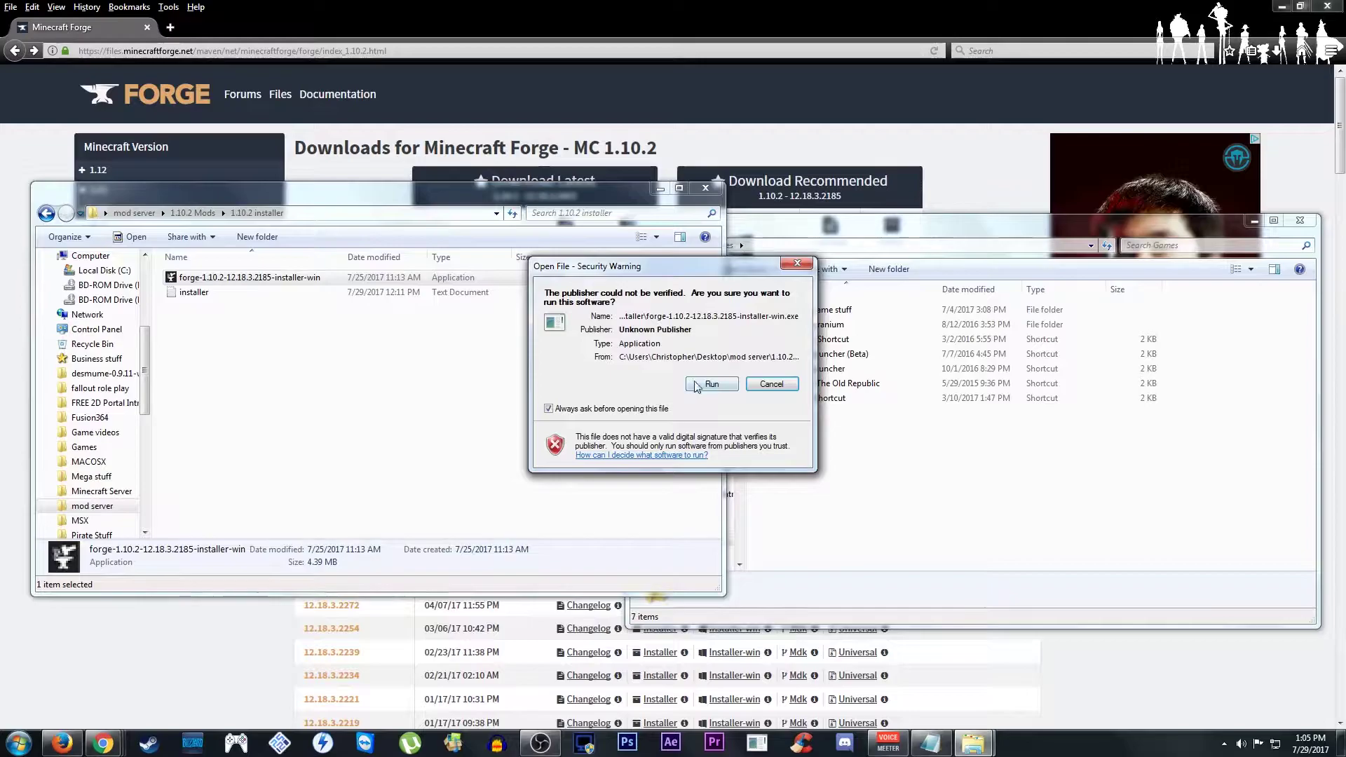
{"action": "left_click", "coordinate": [711, 384]}
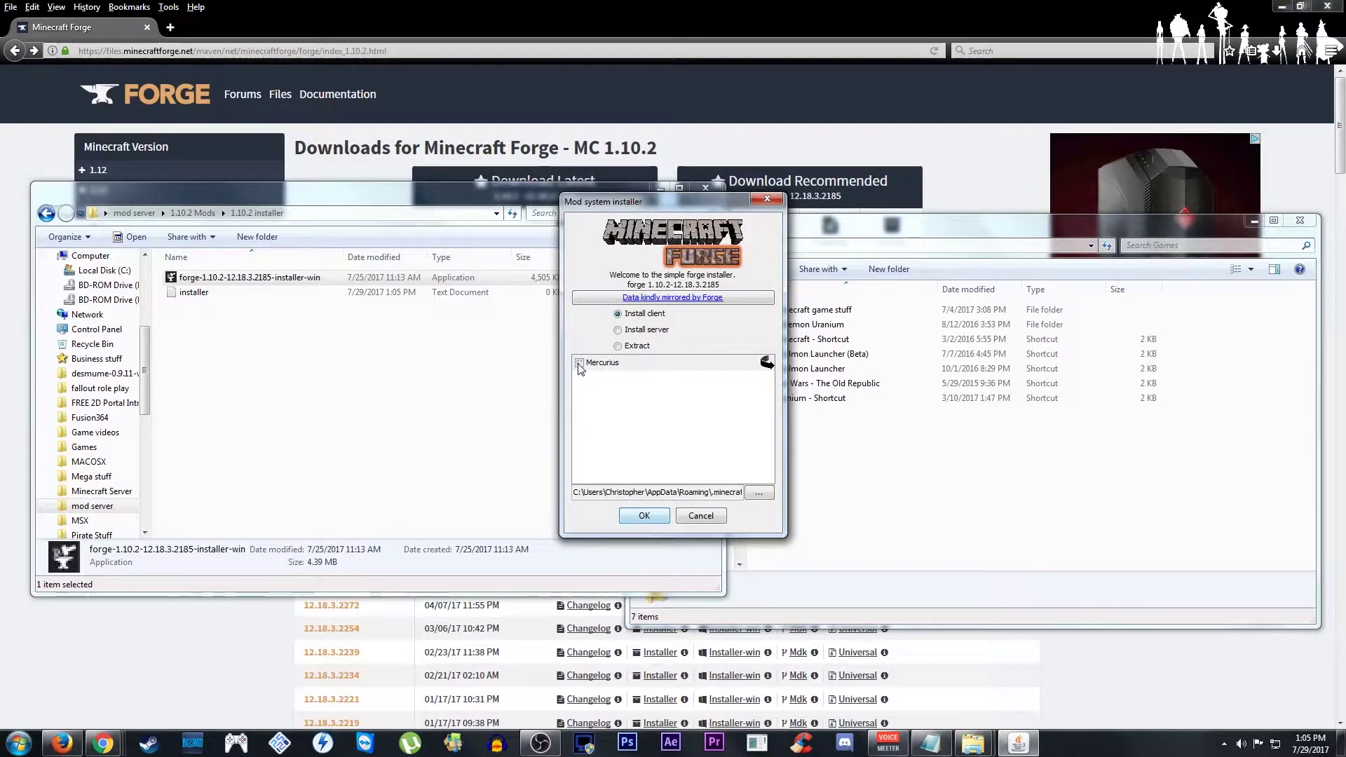
Try out the Mercurius option, check the install directory in the Forge installer, and cancel the installation
{"action": "left_click", "coordinate": [580, 365]}
{"action": "left_click", "coordinate": [580, 363]}
{"action": "left_click_drag", "start_coordinate": [697, 498], "coordinate": [771, 496]}
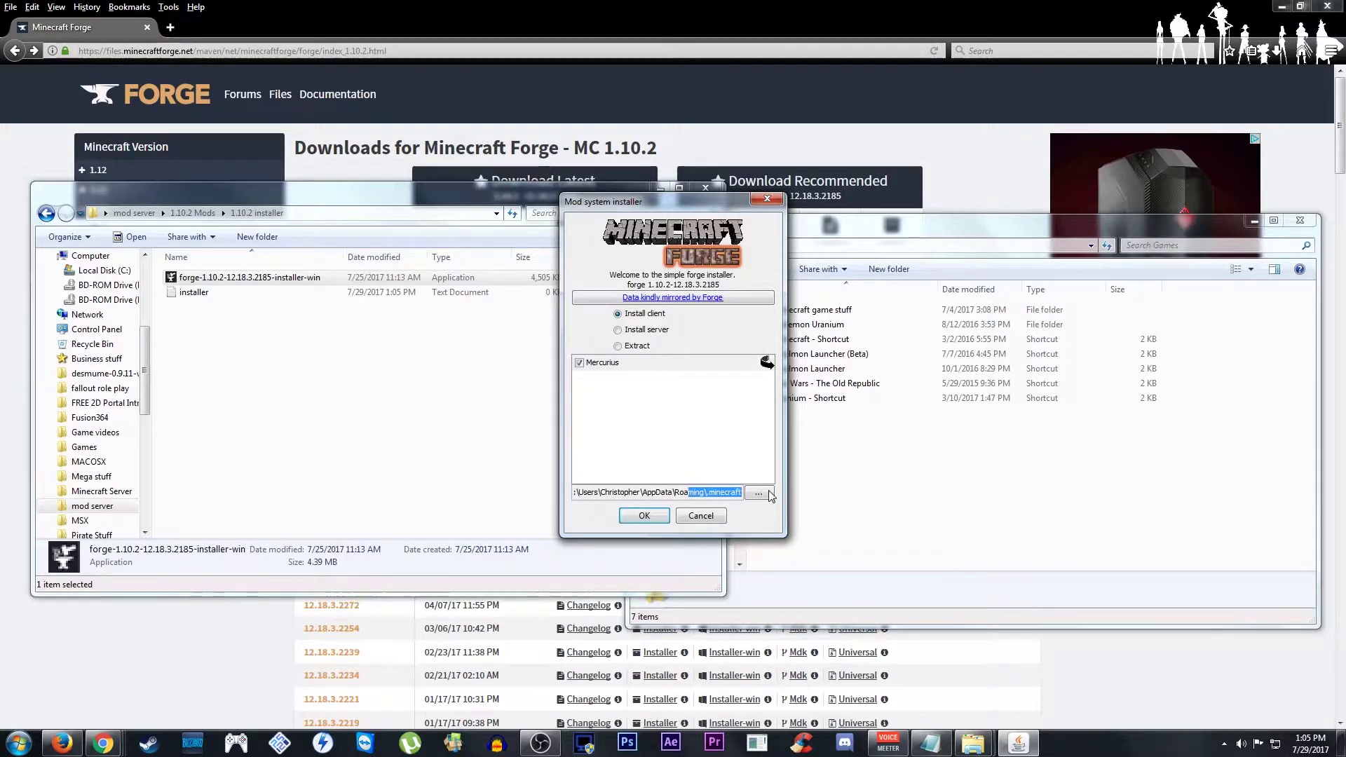
{"action": "left_click", "coordinate": [711, 495]}
{"action": "left_click", "coordinate": [699, 517]}
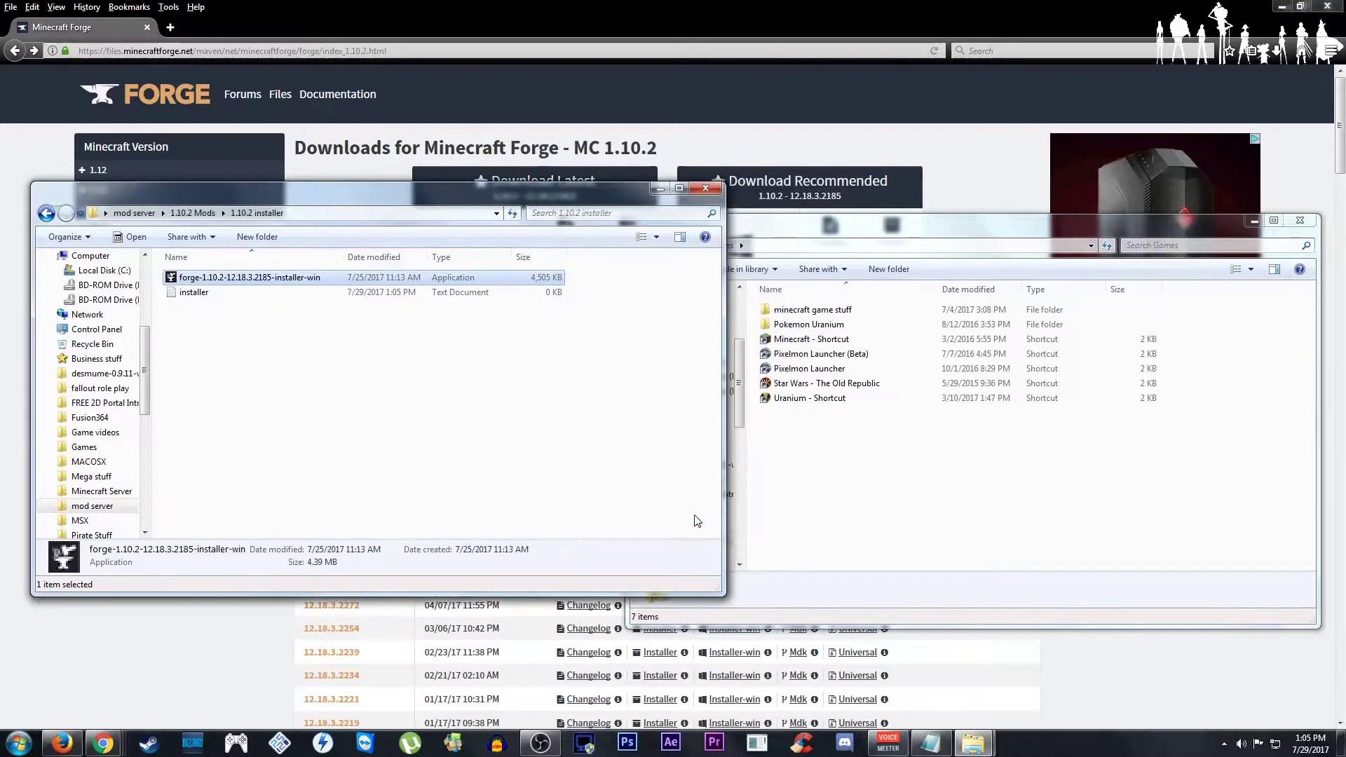
Return to the mod server folder and start the Minecraft Launcher from the Minecraft shortcut in the Games folder
{"action": "left_click", "coordinate": [46, 213]}
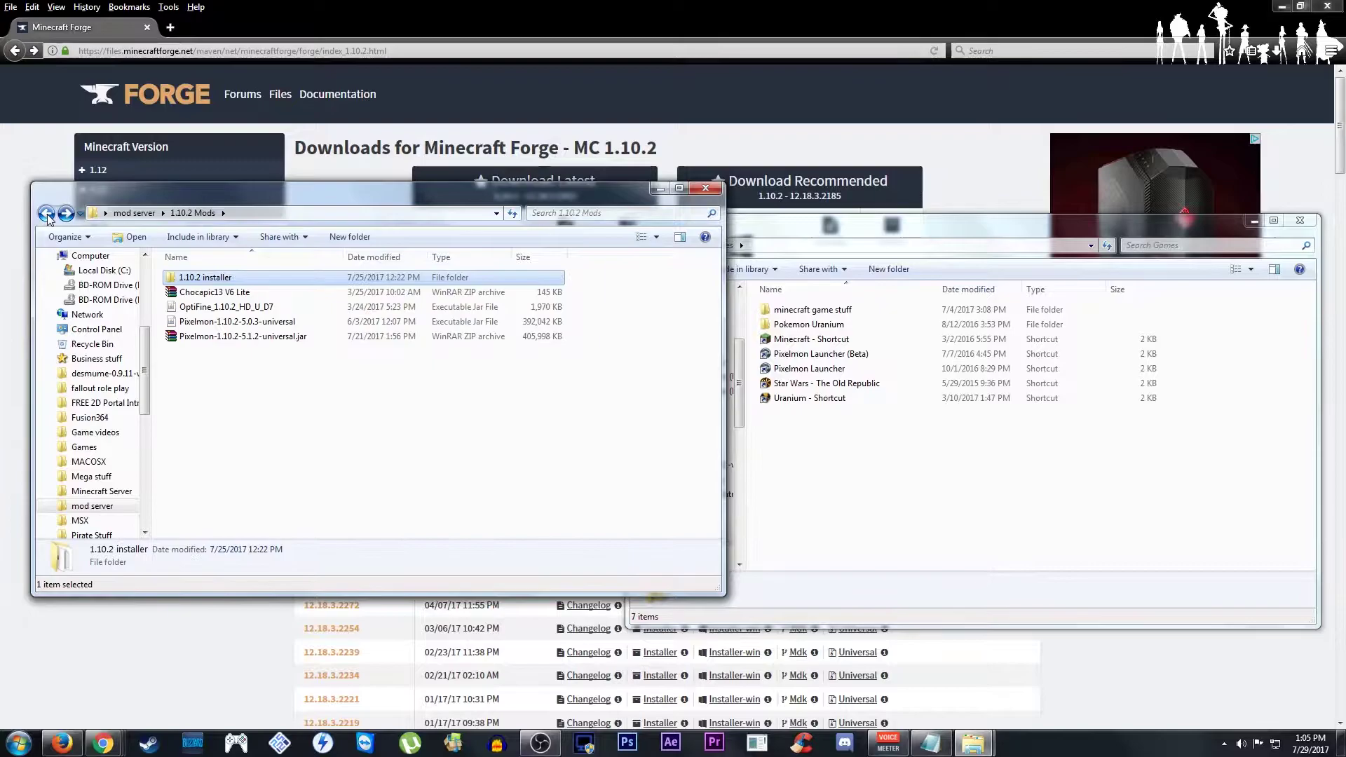
{"action": "left_click", "coordinate": [47, 213]}
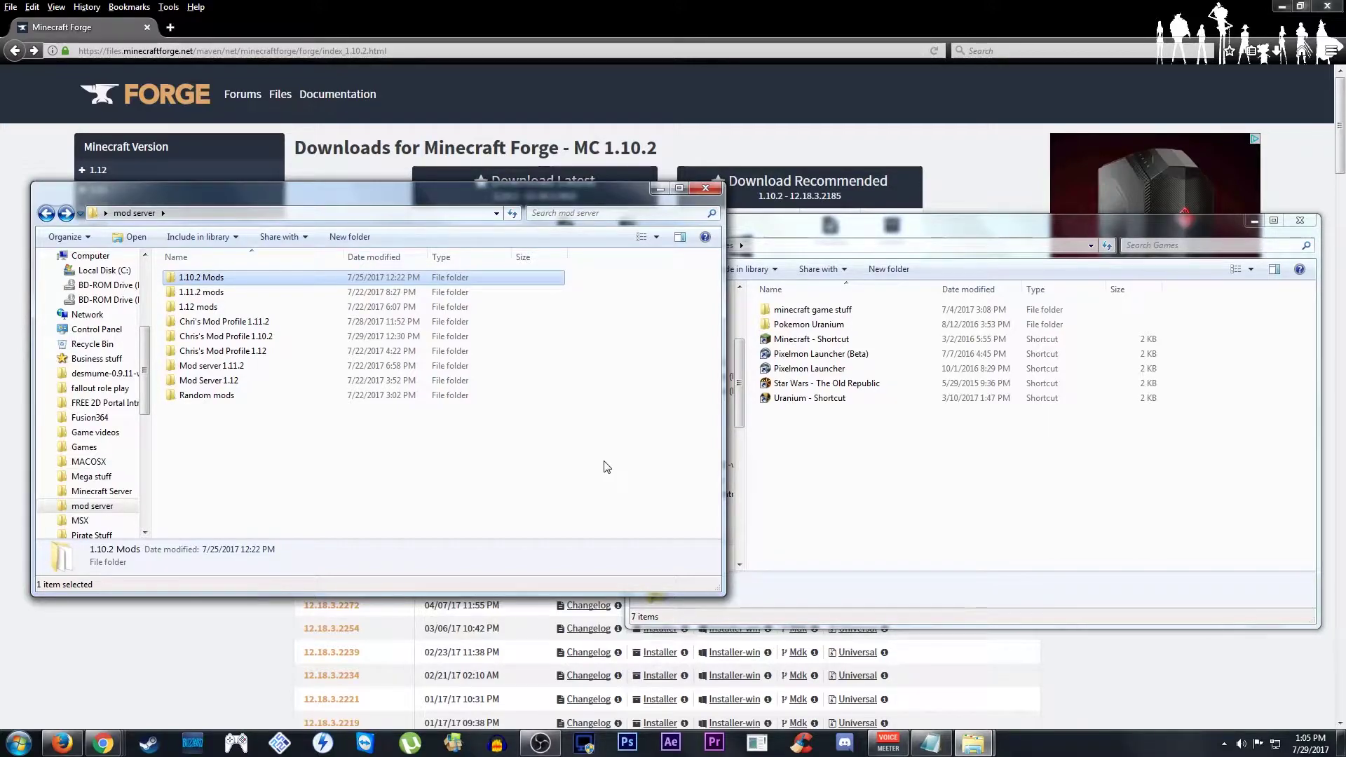
{"action": "left_click", "coordinate": [816, 340]}
{"action": "double_click", "coordinate": [816, 340]}
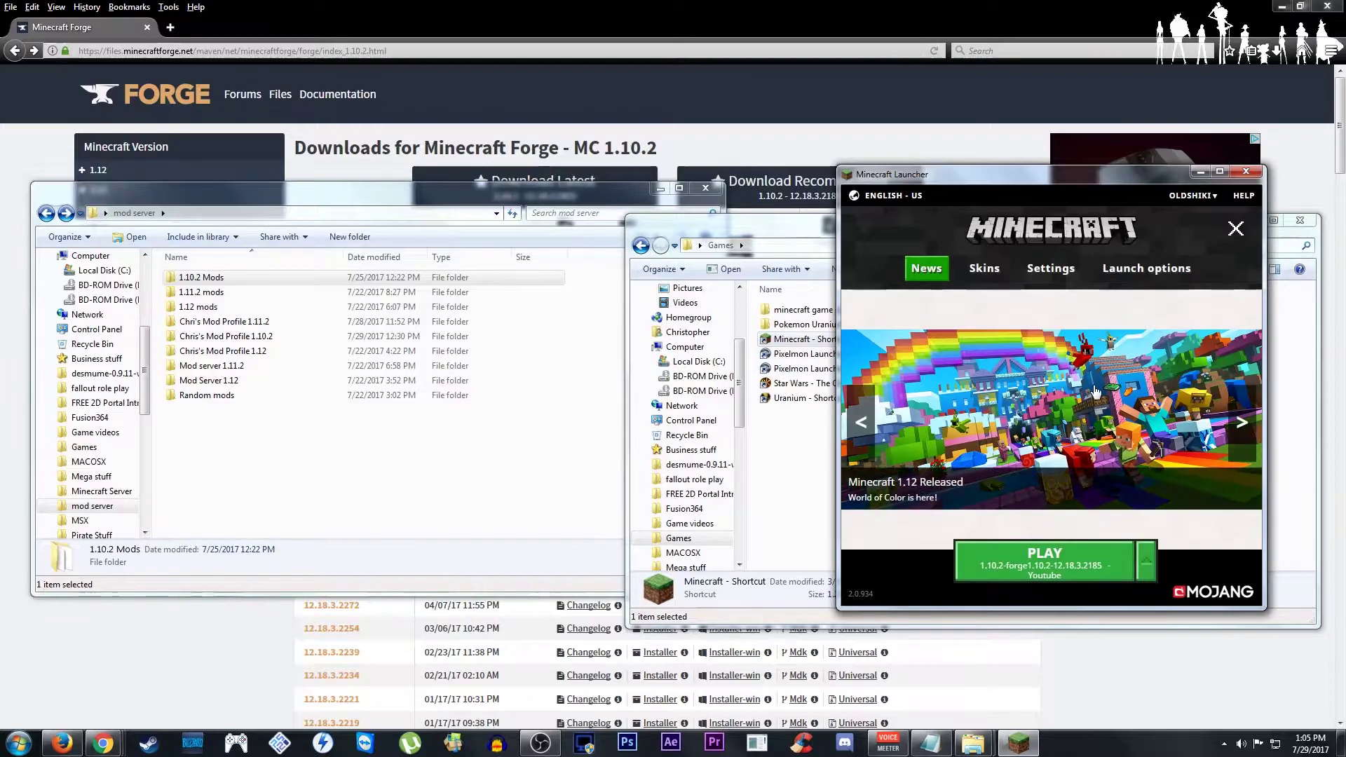
Open the Latest release profile for editing in the Minecraft Launcher's launch options
{"action": "left_click", "coordinate": [1236, 235]}
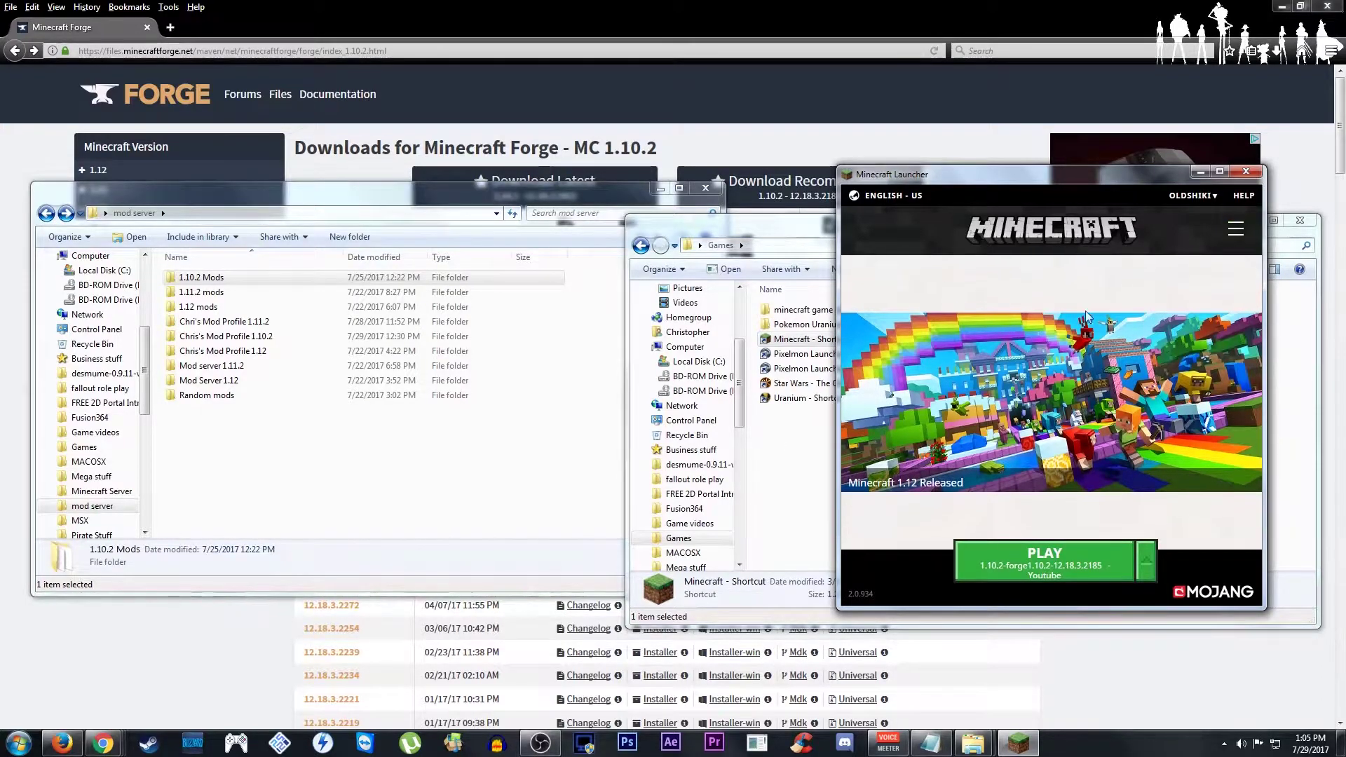
{"action": "left_click", "coordinate": [1236, 237]}
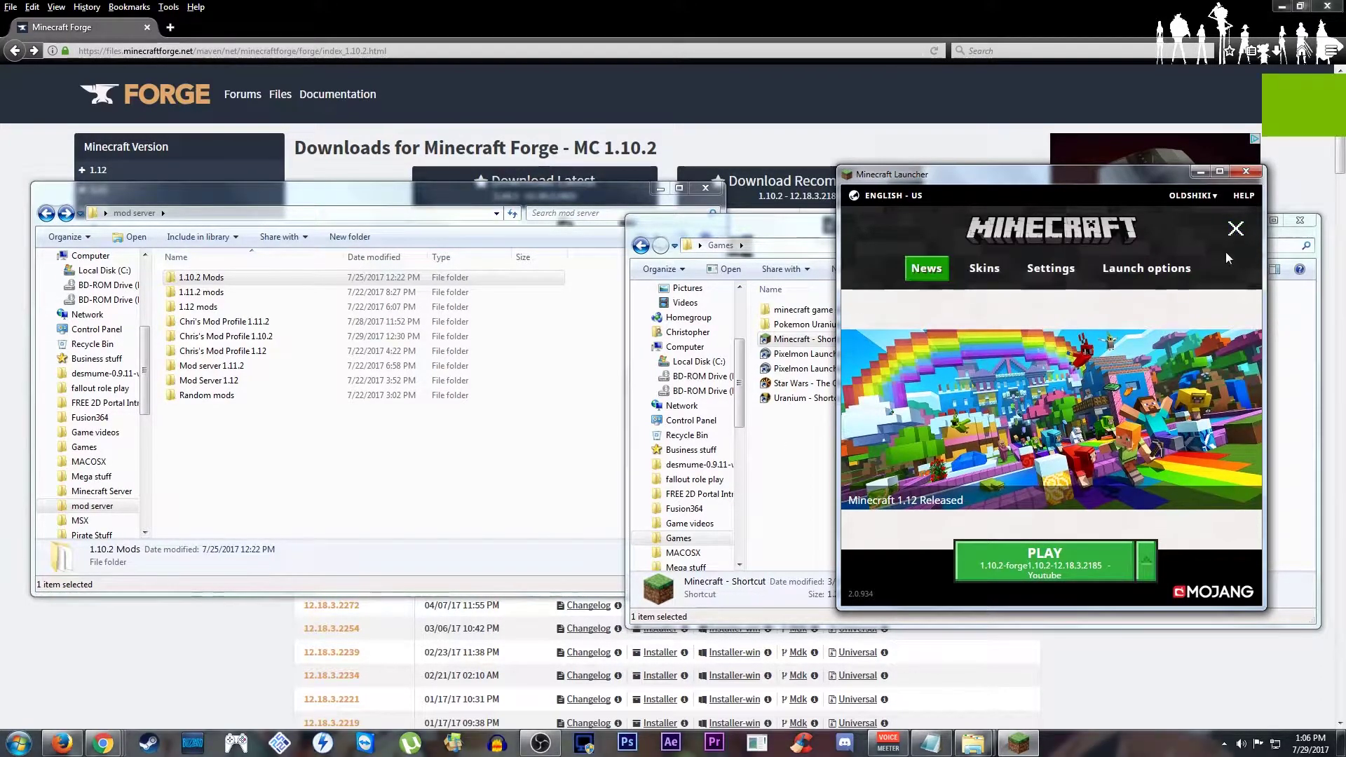
{"action": "left_click", "coordinate": [1237, 236]}
{"action": "left_click", "coordinate": [1236, 234]}
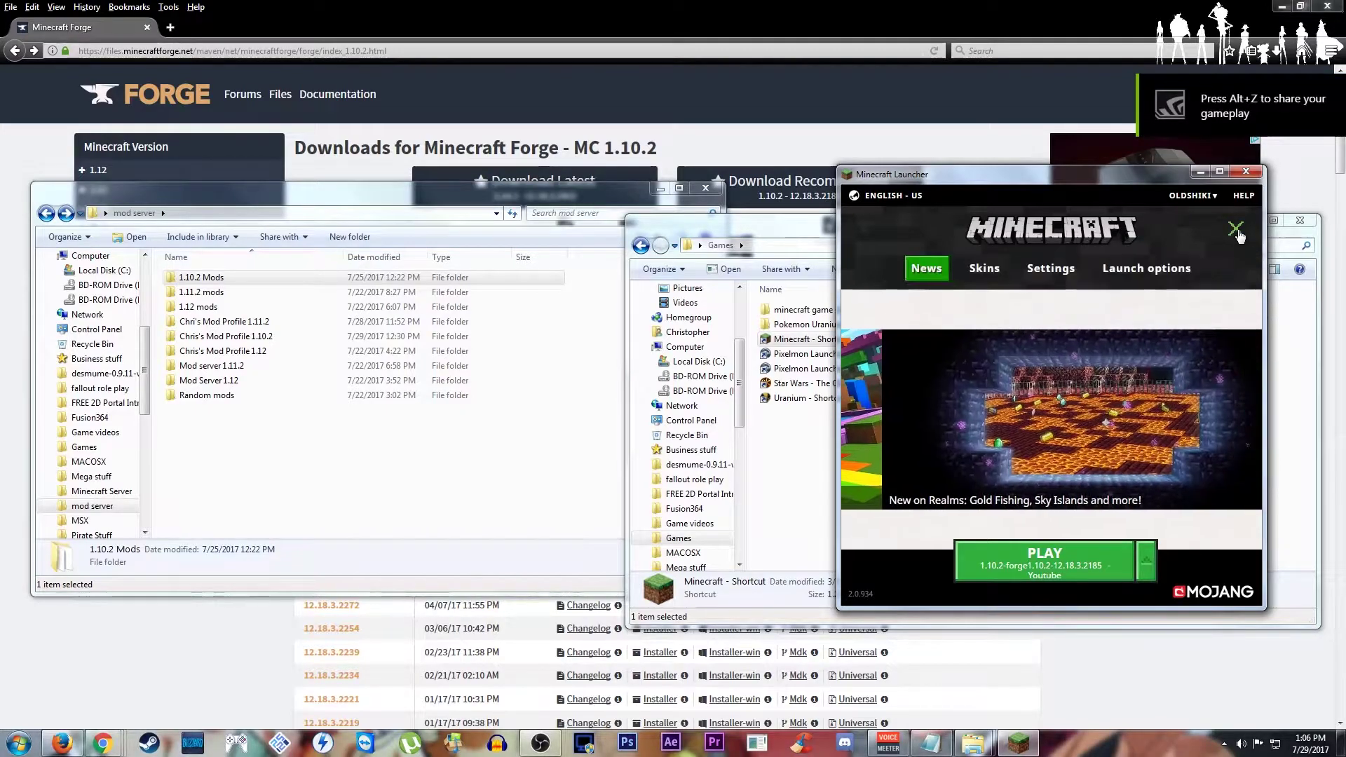
{"action": "left_click", "coordinate": [1146, 280]}
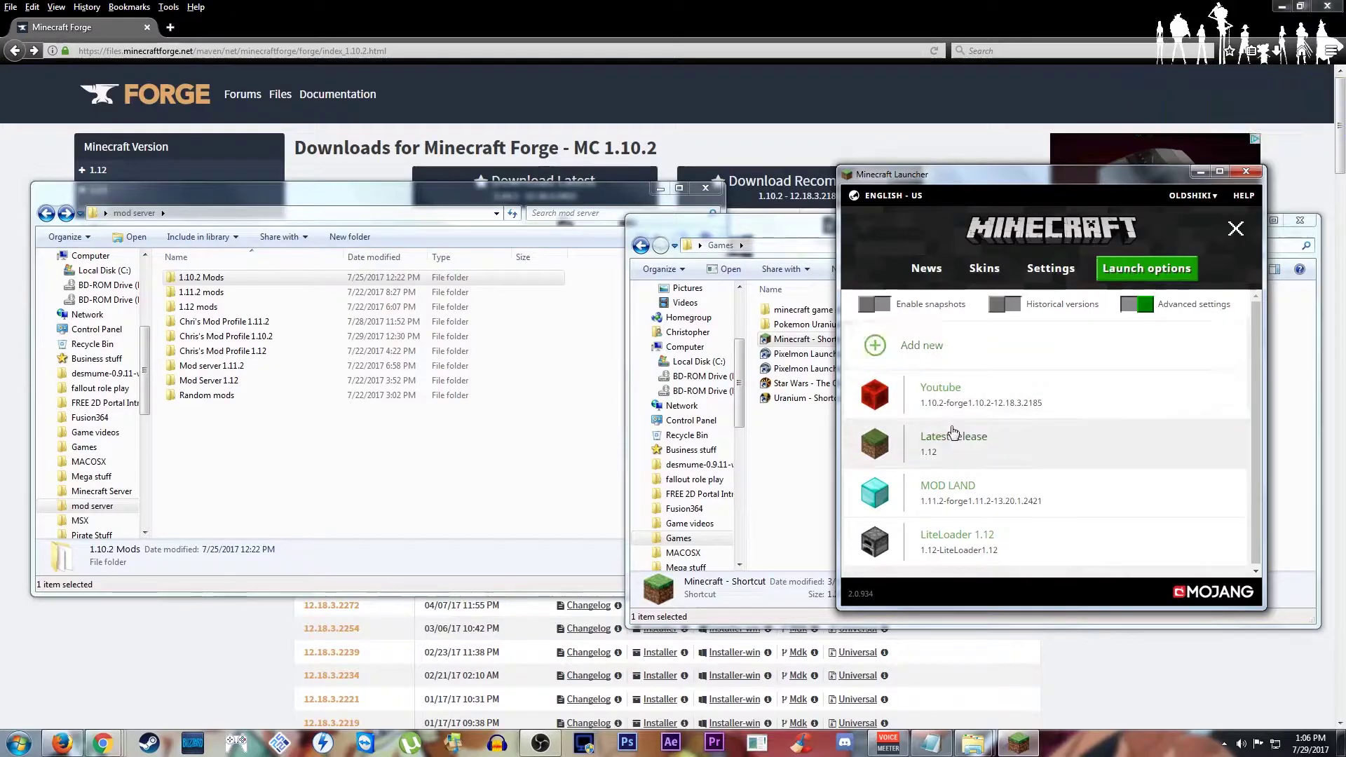
{"action": "left_click", "coordinate": [953, 457]}
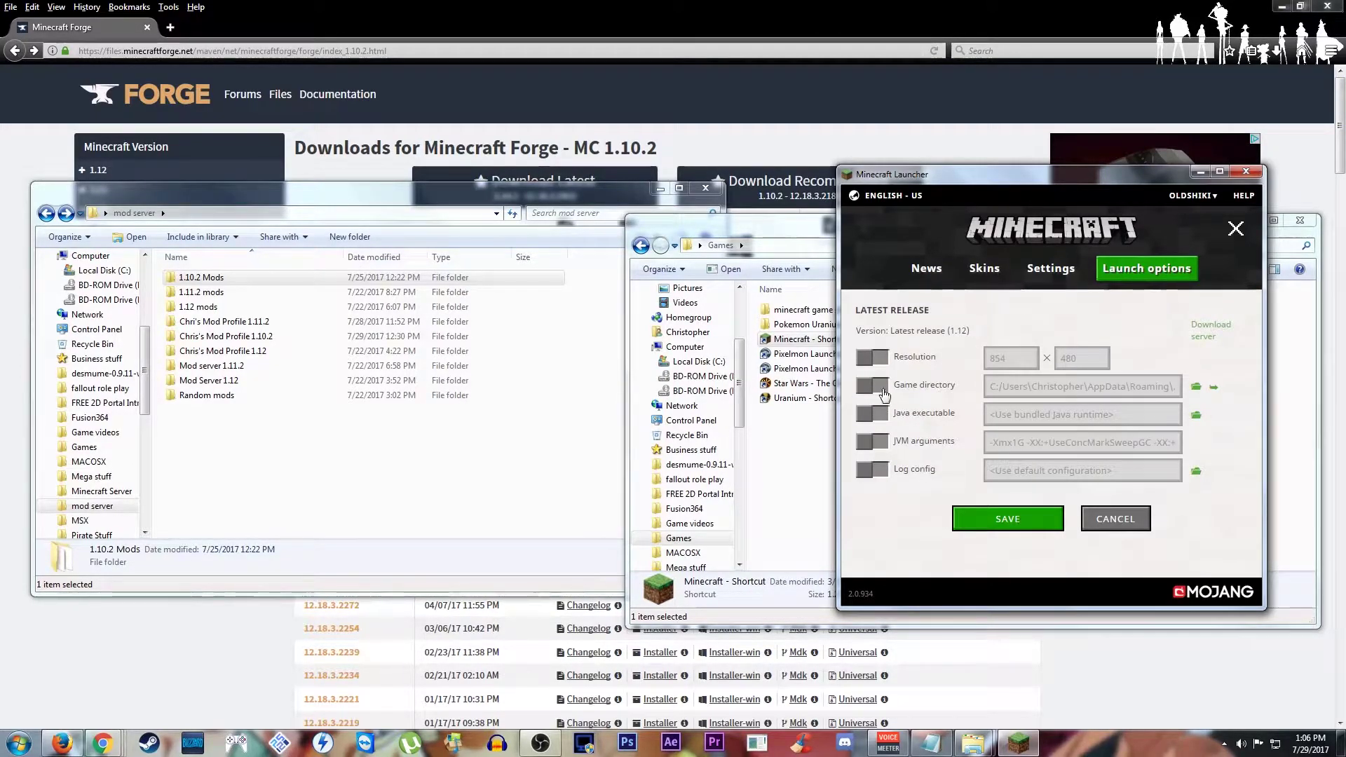
Open the Latest release profile's game directory in a folder window, move it clear and view the full .minecraft path
{"action": "left_click", "coordinate": [1215, 388]}
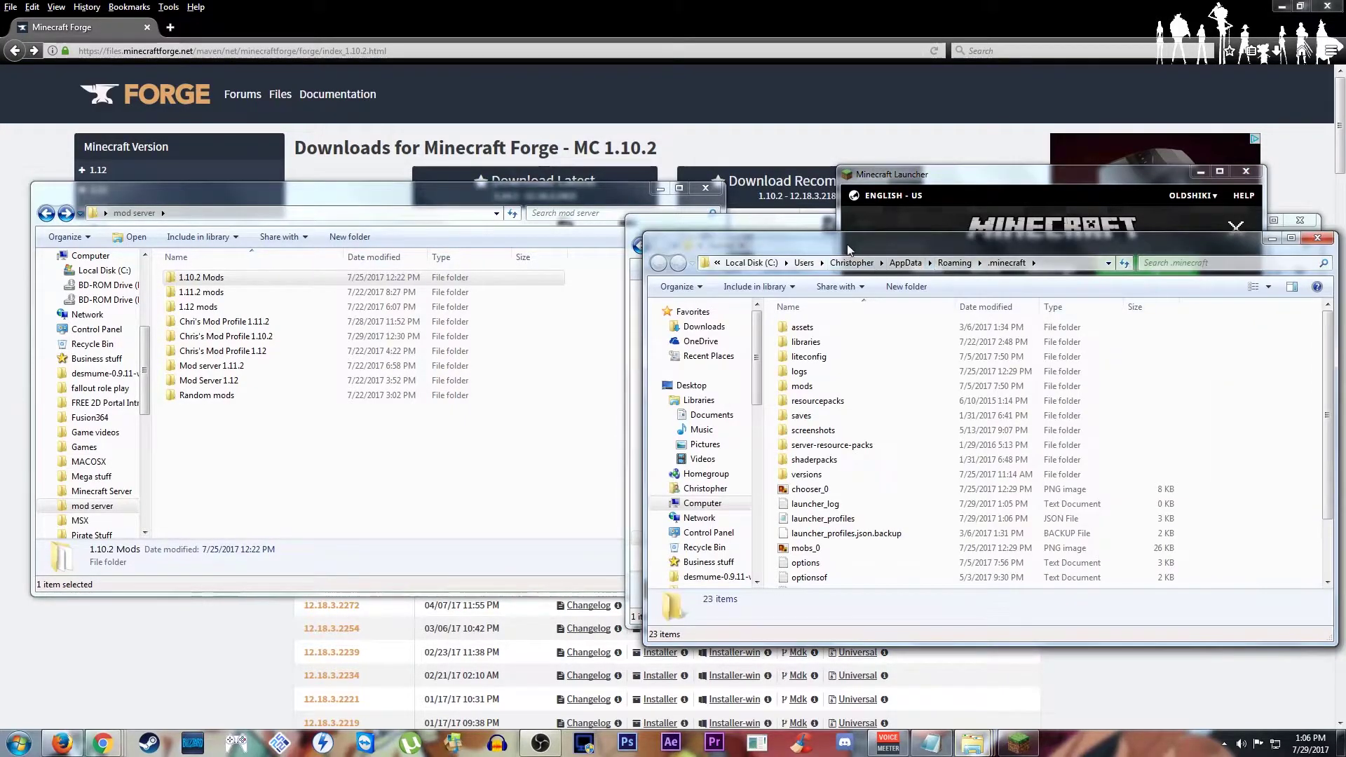
{"action": "left_click_drag", "start_coordinate": [847, 244], "coordinate": [650, 237]}
{"action": "left_click", "coordinate": [868, 262]}
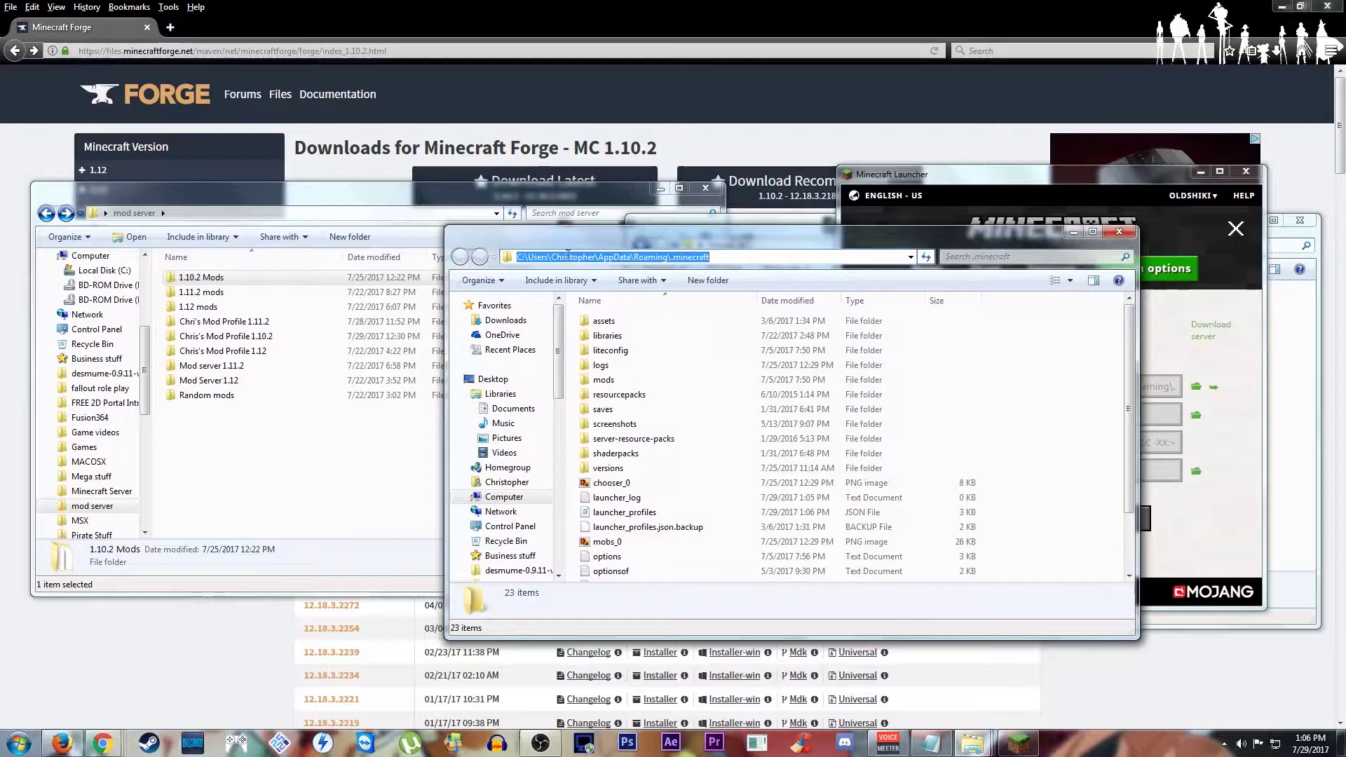
{"action": "left_click", "coordinate": [1043, 385]}
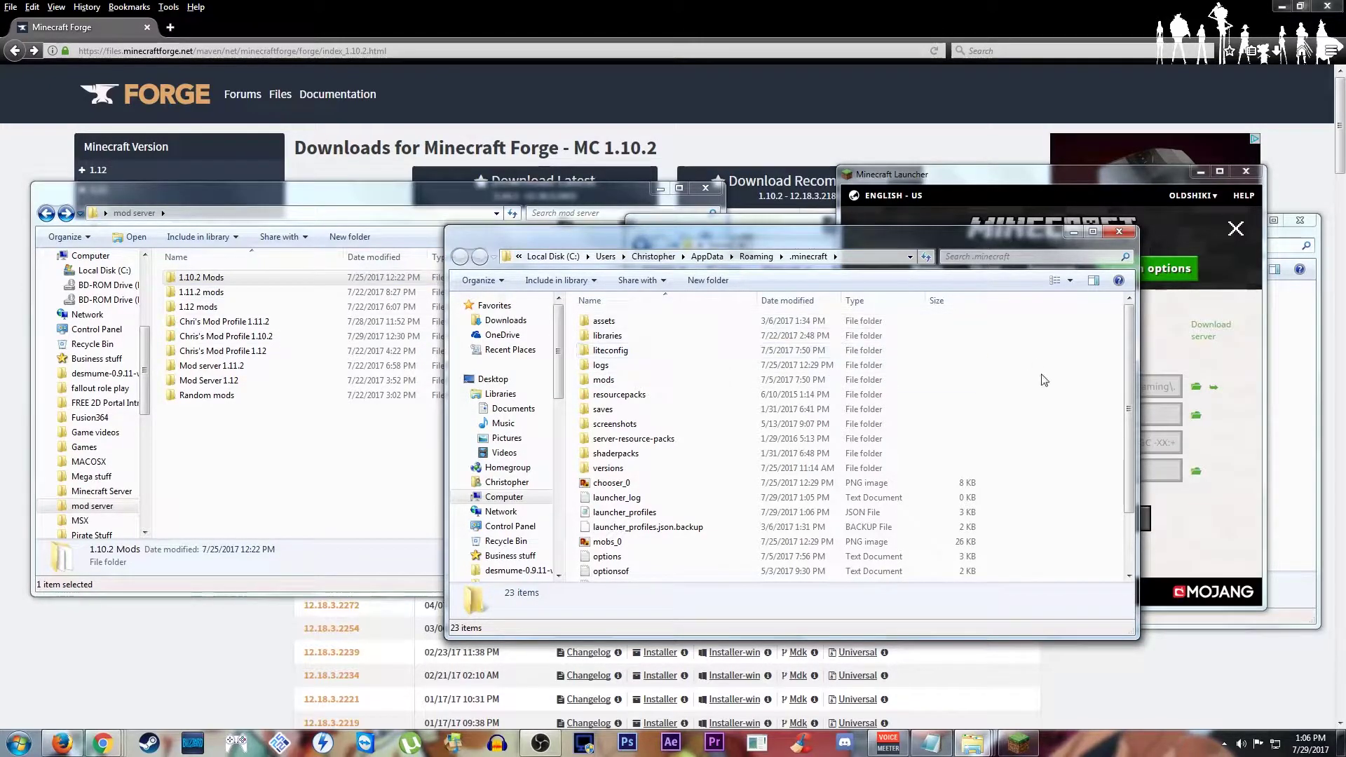
Select everything in the .minecraft folder except the liteconfig, mods and screenshots folders, and view the actions available for the selection
{"action": "left_click_drag", "start_coordinate": [1065, 320], "coordinate": [840, 338]}
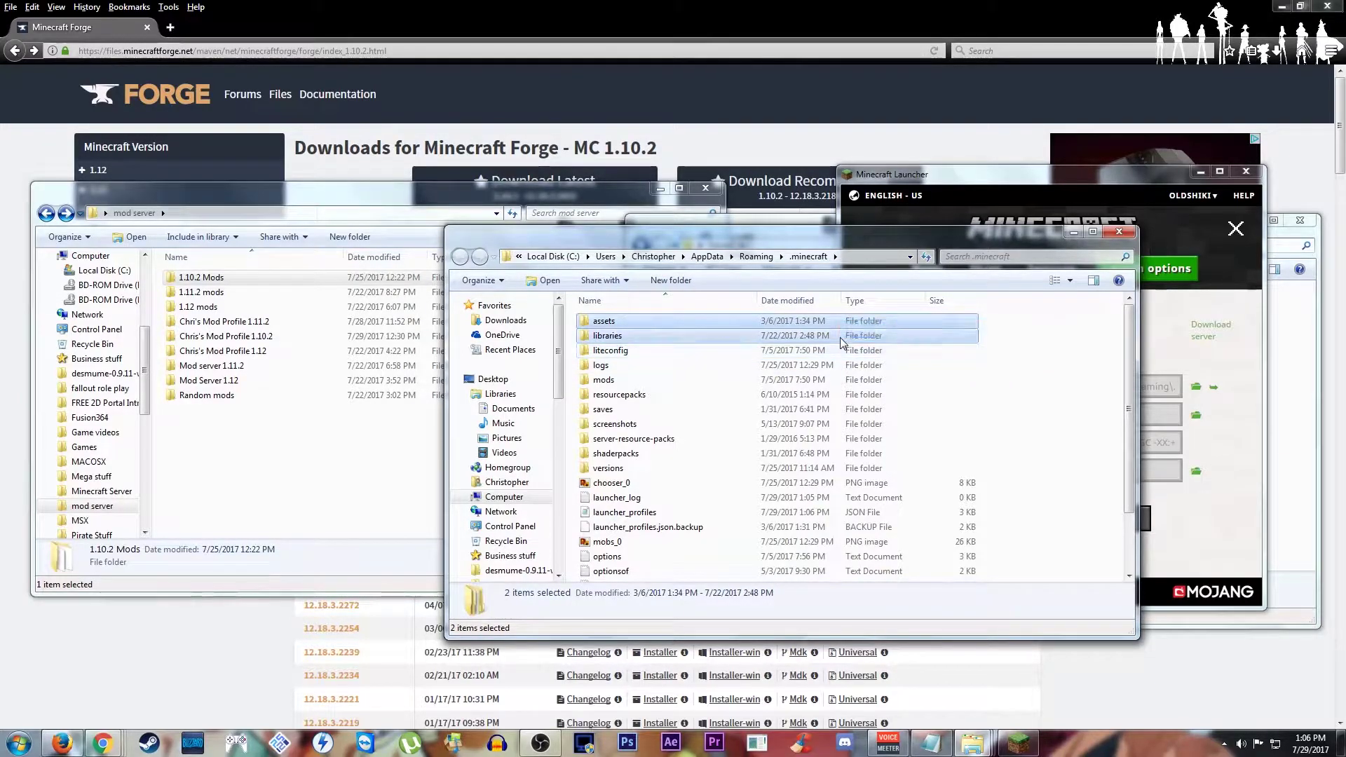
{"action": "left_click", "coordinate": [624, 366], "text": "ctrl"}
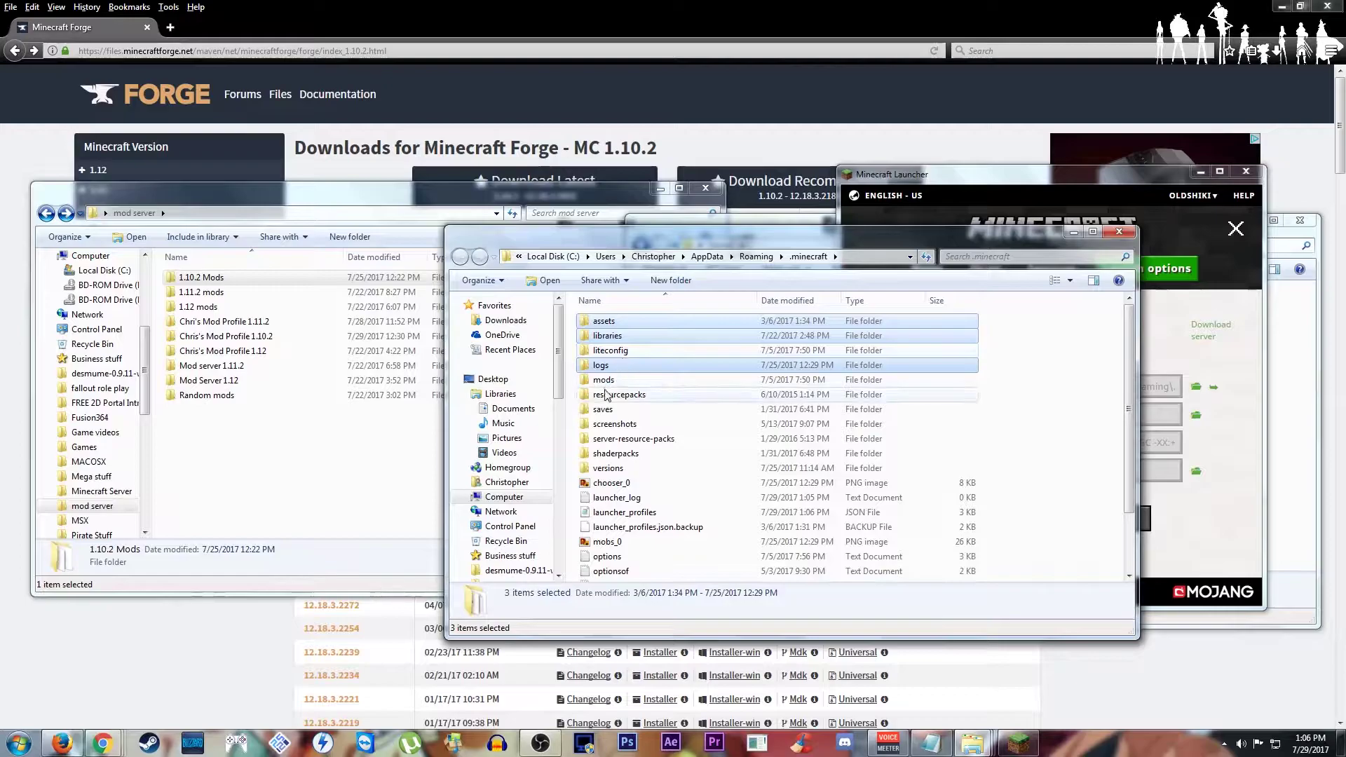
{"action": "left_click", "coordinate": [617, 395], "text": "ctrl"}
{"action": "left_click", "coordinate": [603, 410], "text": "ctrl"}
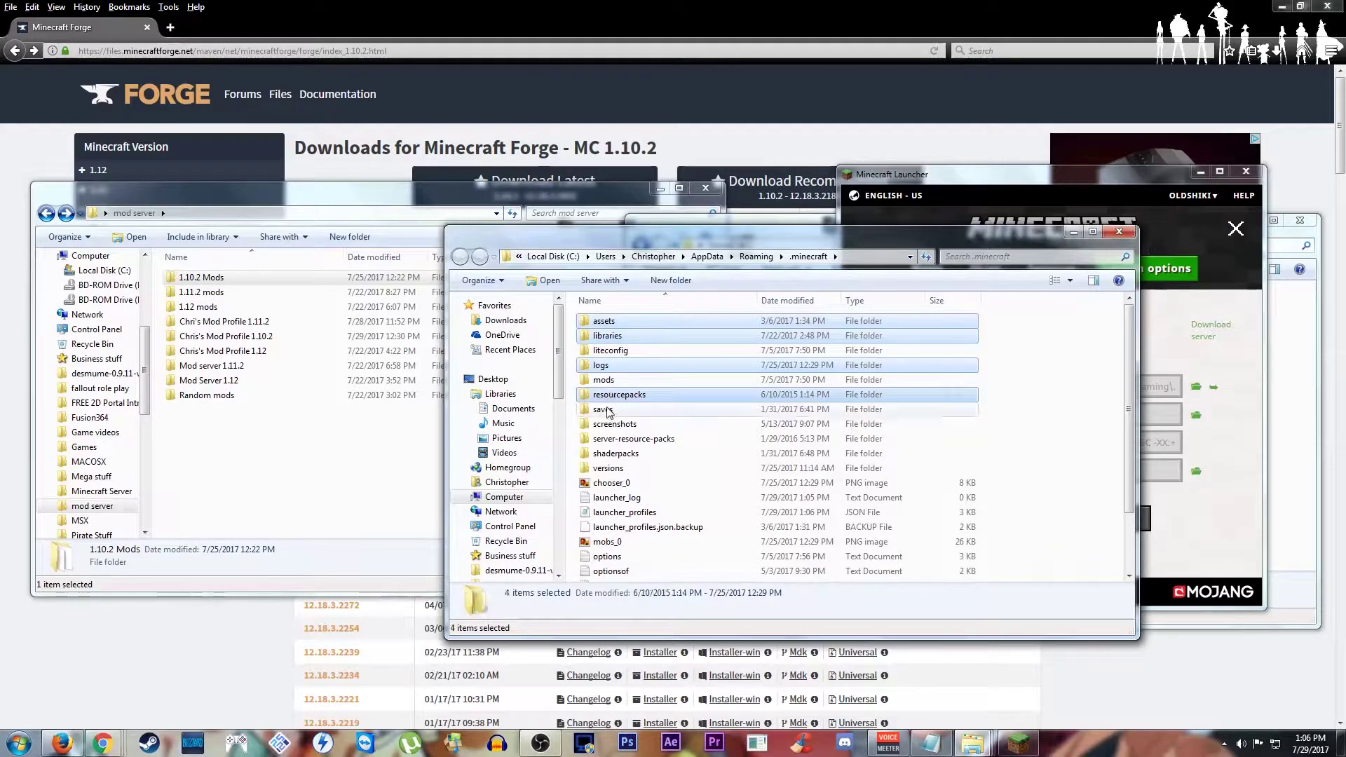
{"action": "left_click", "coordinate": [616, 453], "text": "ctrl"}
{"action": "left_click", "coordinate": [610, 468], "text": "ctrl"}
{"action": "left_click", "coordinate": [625, 482], "text": "ctrl"}
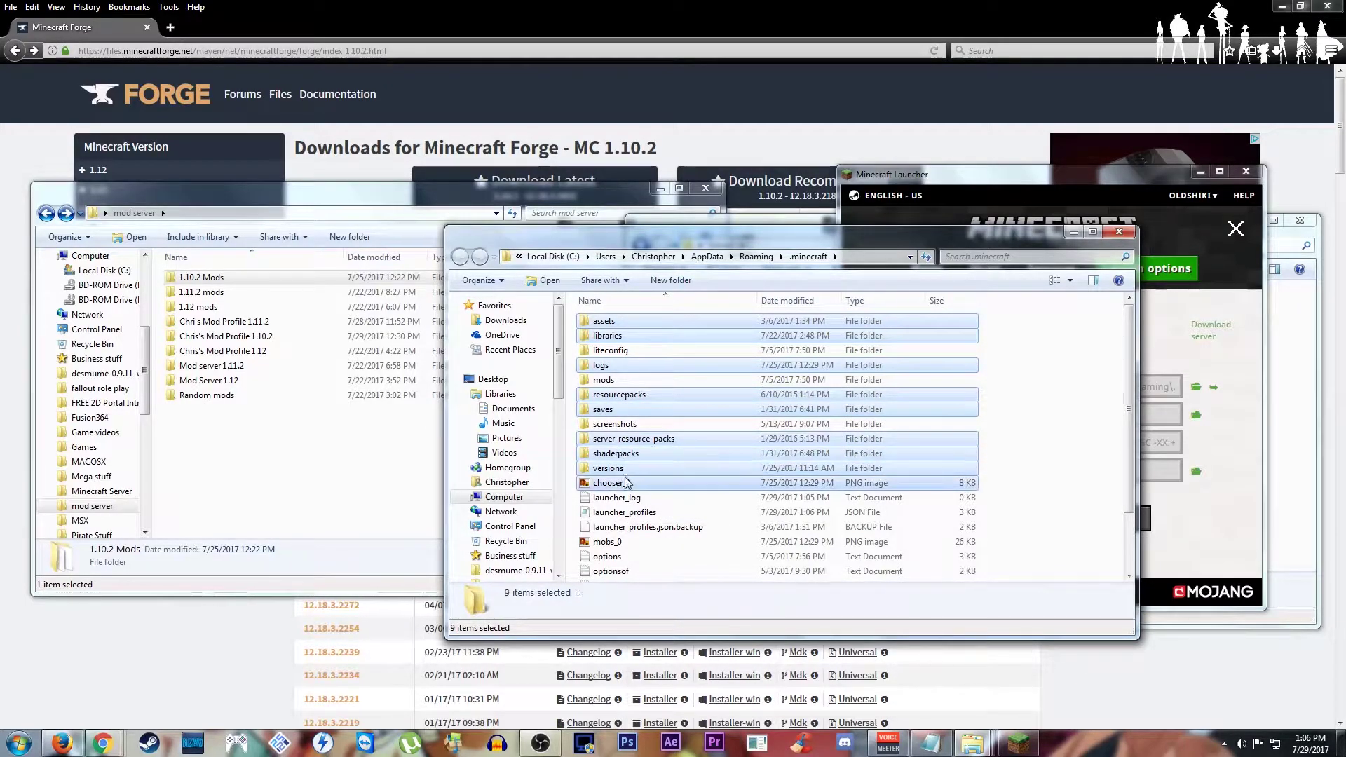
{"action": "scroll", "coordinate": [627, 482], "scroll_direction": "down", "scroll_amount": 2}
{"action": "left_click", "coordinate": [627, 427], "text": "ctrl"}
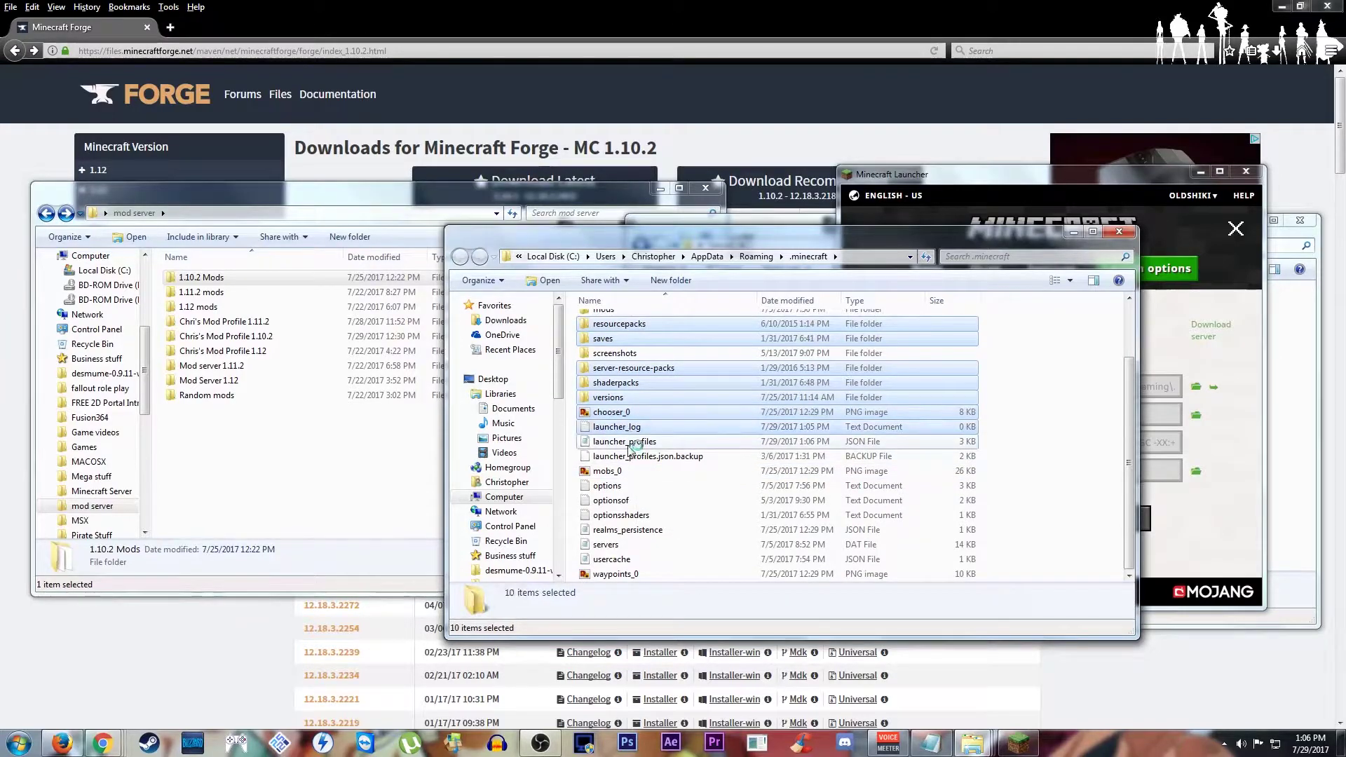
{"action": "left_click", "coordinate": [629, 442], "text": "ctrl"}
{"action": "left_click", "coordinate": [624, 457], "text": "ctrl"}
{"action": "left_click", "coordinate": [617, 471], "text": "ctrl"}
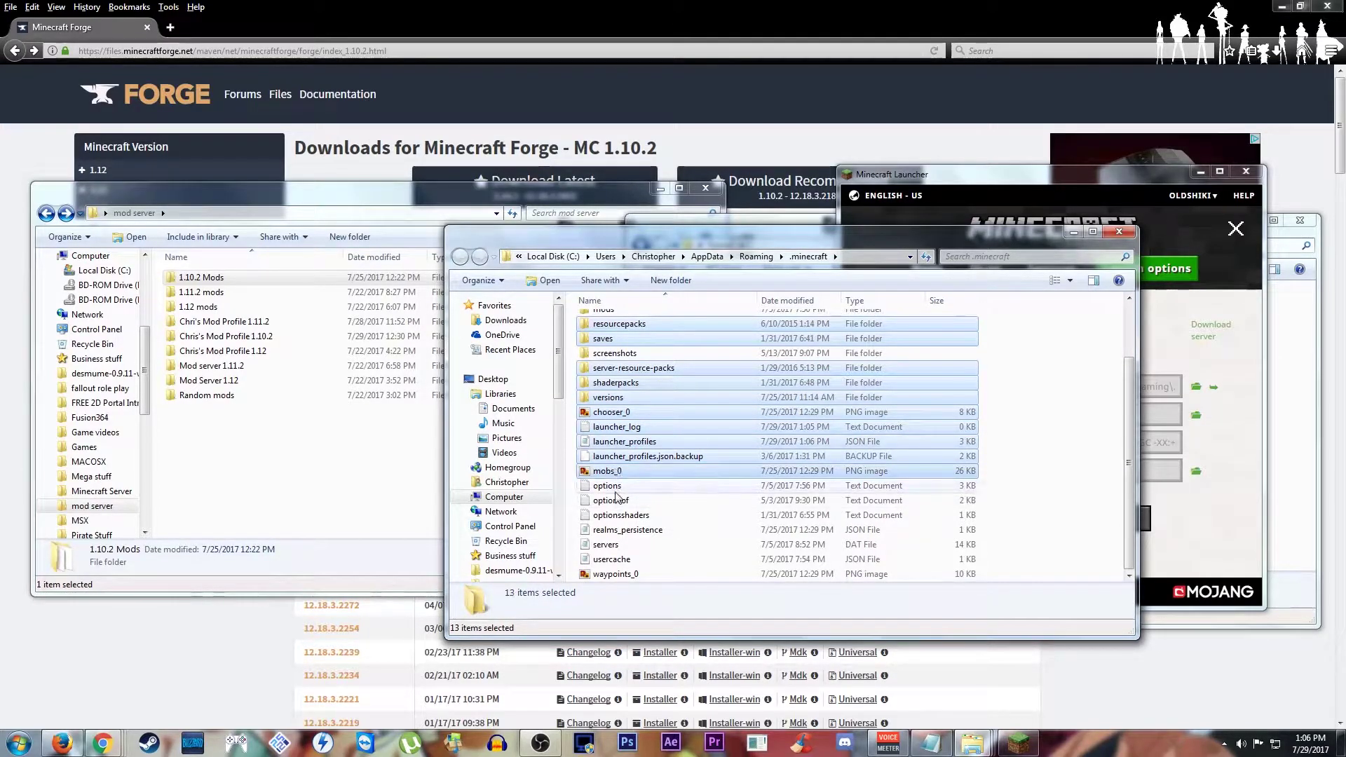
{"action": "left_click", "coordinate": [615, 486], "text": "ctrl"}
{"action": "left_click", "coordinate": [615, 501], "text": "ctrl"}
{"action": "left_click", "coordinate": [615, 515], "text": "ctrl"}
{"action": "left_click", "coordinate": [616, 530], "text": "ctrl"}
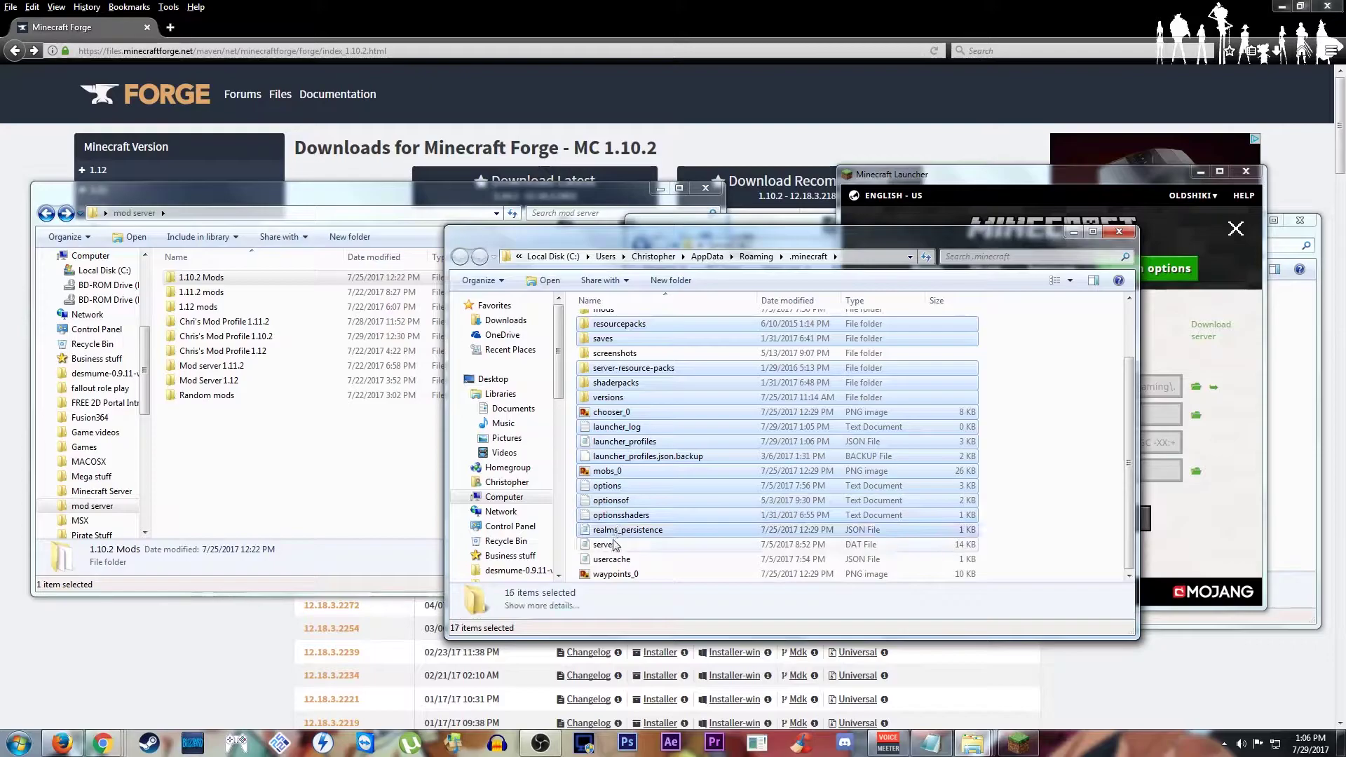
{"action": "left_click", "coordinate": [616, 545], "text": "ctrl"}
{"action": "left_click", "coordinate": [614, 559], "text": "ctrl"}
{"action": "left_click", "coordinate": [615, 574], "text": "ctrl"}
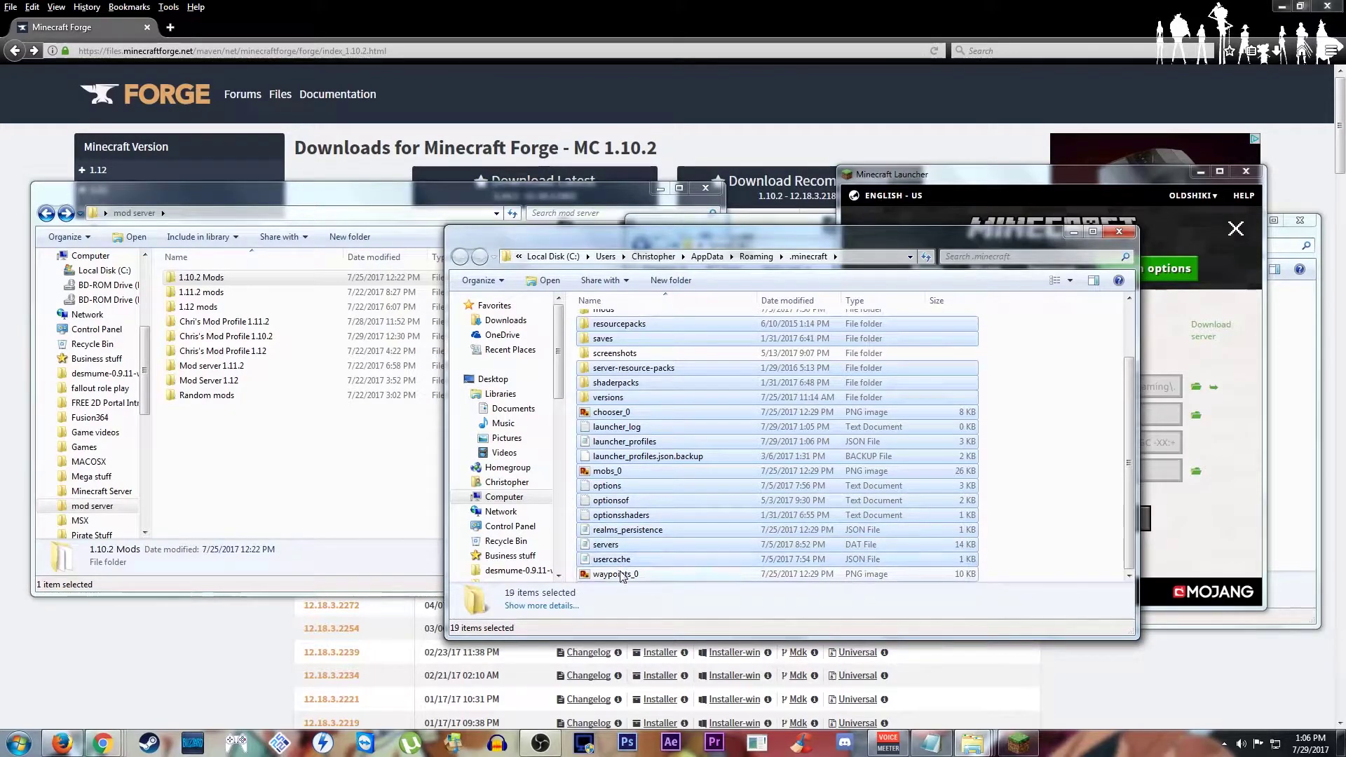
{"action": "right_click", "coordinate": [629, 451]}
{"action": "key", "text": "Escape"}
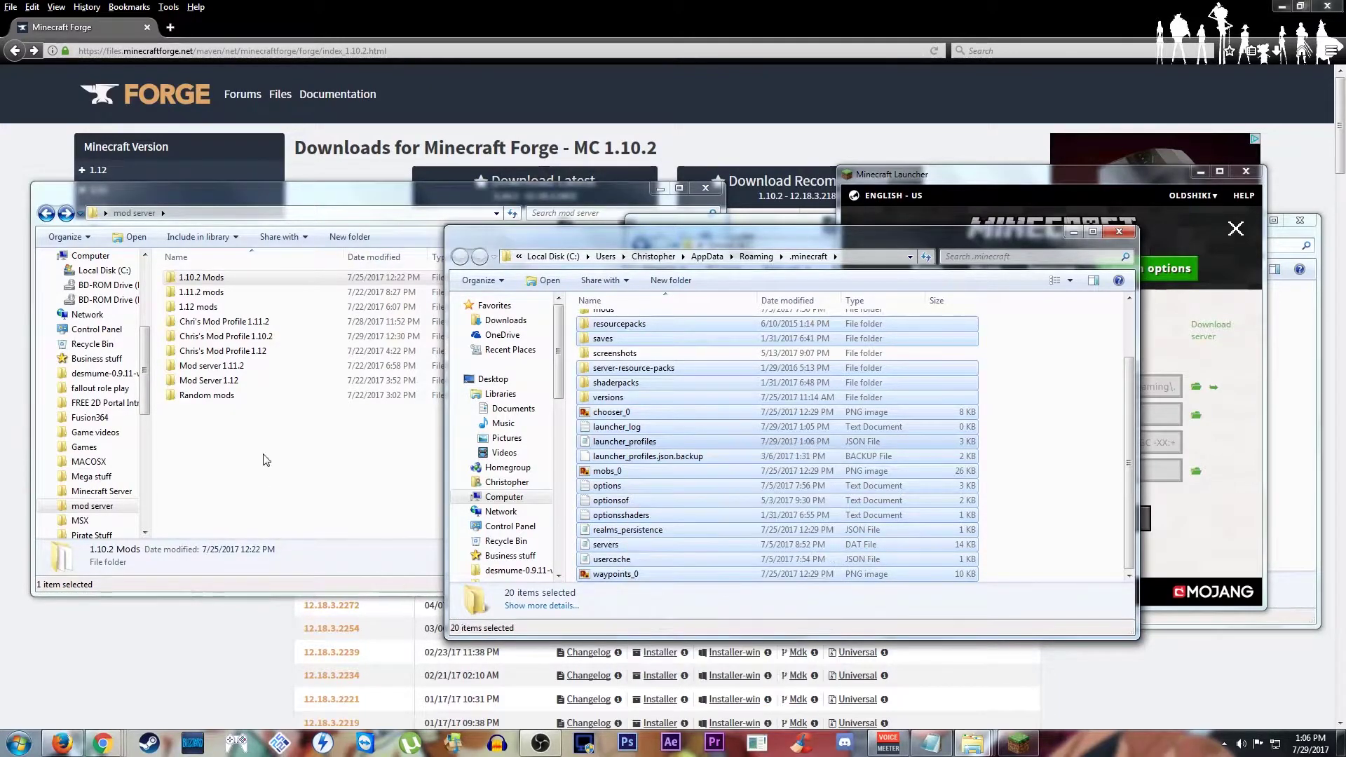
Check the options for creating a new folder inside the mod server folder
{"action": "left_click", "coordinate": [281, 421]}
{"action": "right_click", "coordinate": [205, 447]}
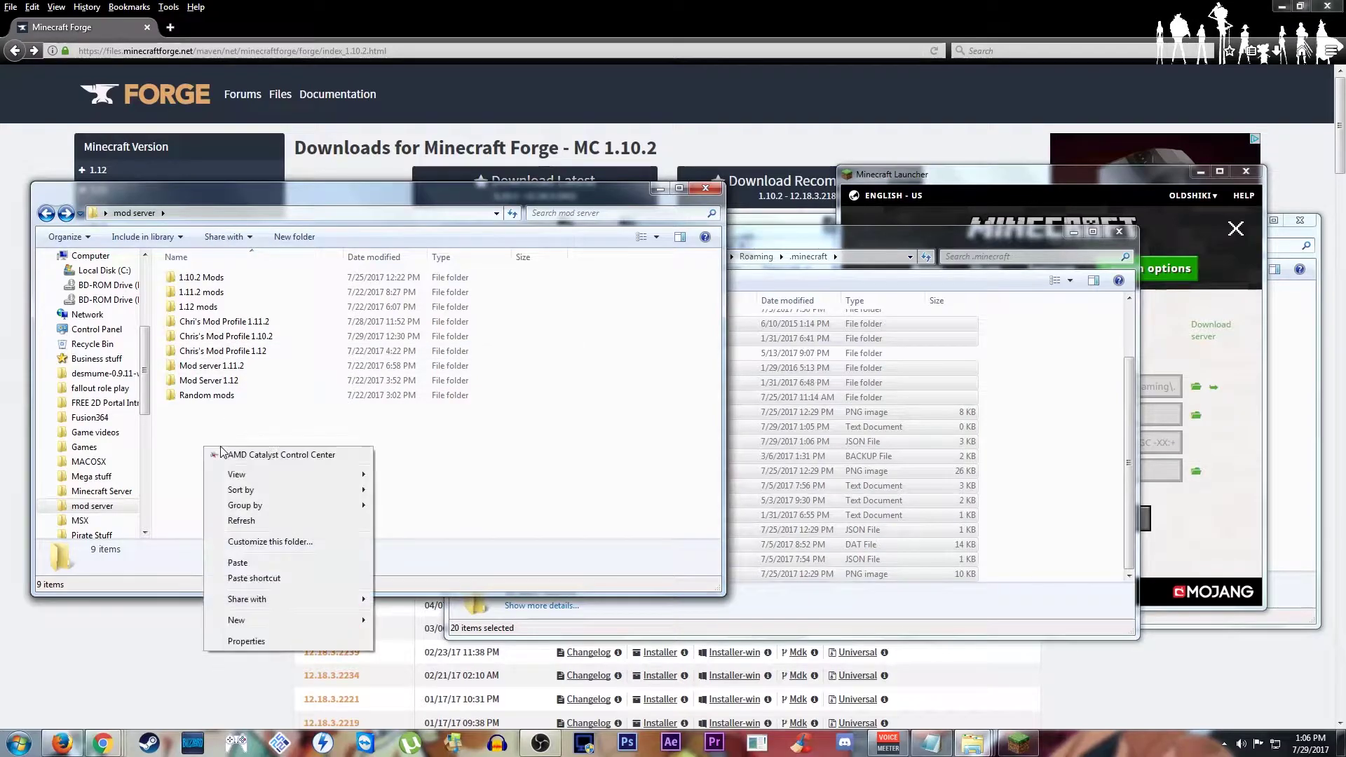
{"action": "mouse_move", "coordinate": [295, 619]}
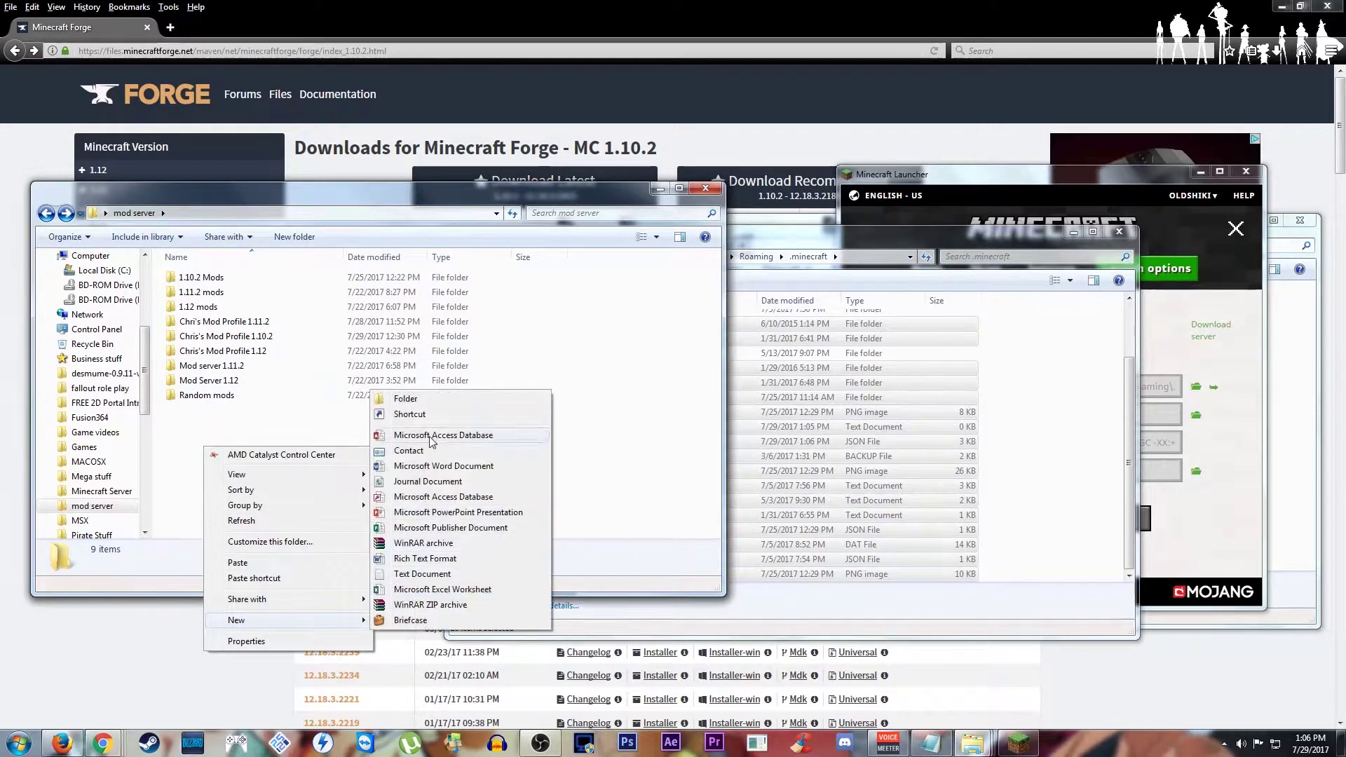
Open the 1.10.2 mod profile folder and examine its copied game files, paste options, and mods and screenshots folders
{"action": "left_click", "coordinate": [217, 342]}
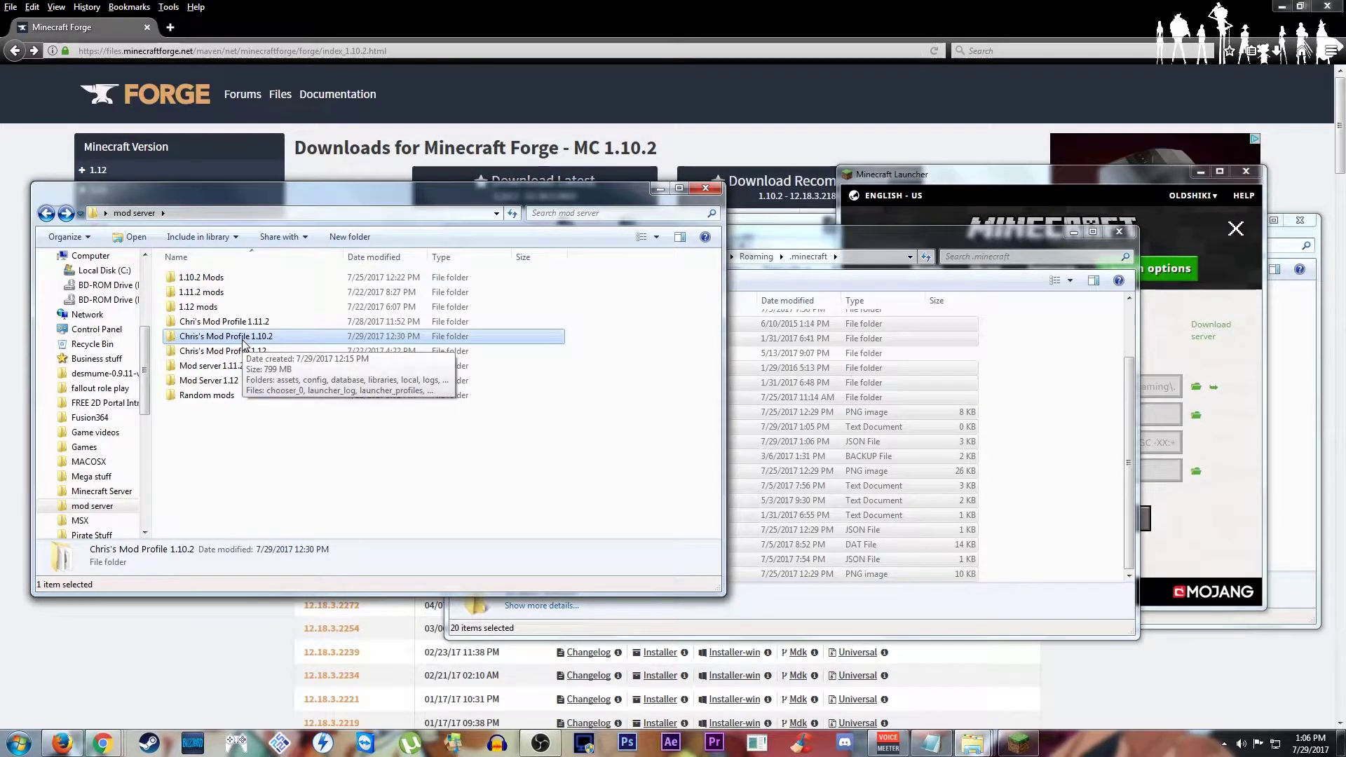
{"action": "double_click", "coordinate": [279, 340]}
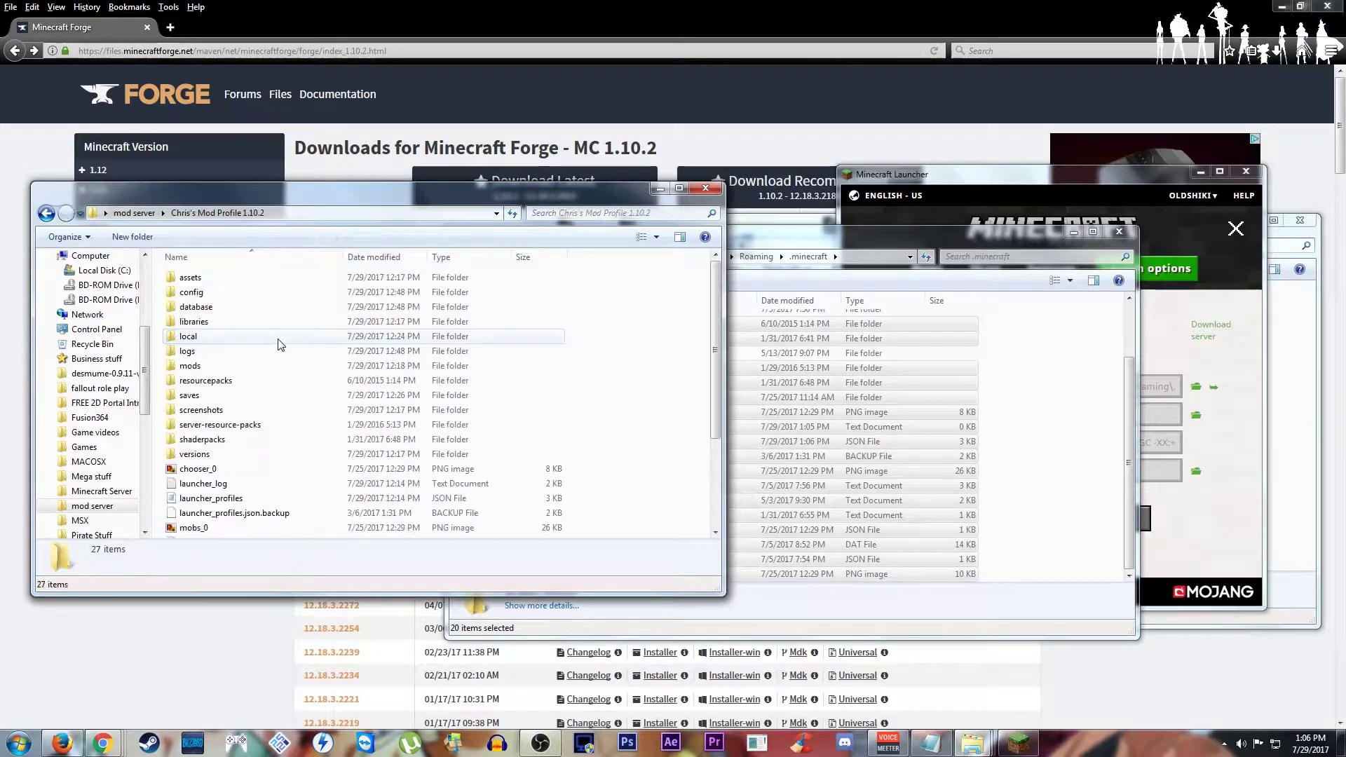
{"action": "scroll", "coordinate": [337, 405], "scroll_direction": "down", "scroll_amount": 3}
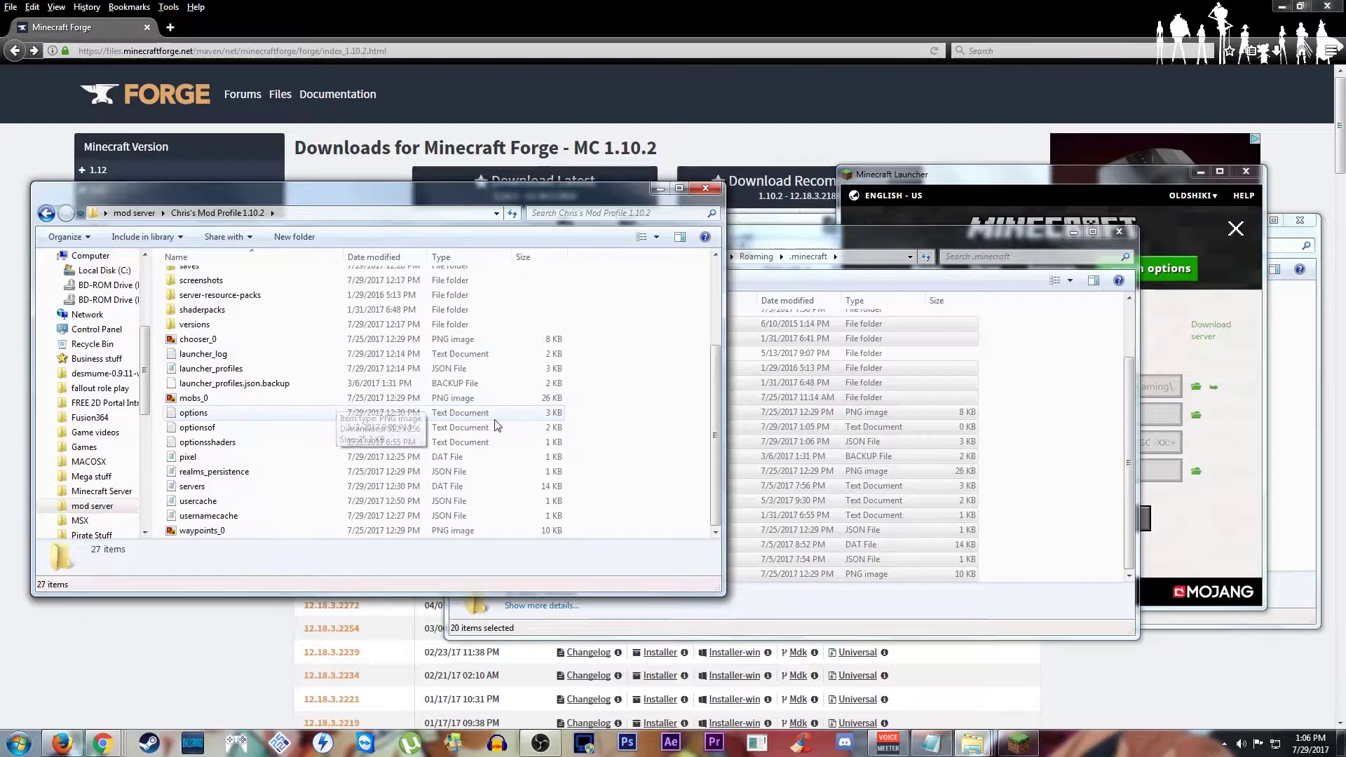
{"action": "right_click", "coordinate": [626, 327]}
{"action": "left_click", "coordinate": [612, 290]}
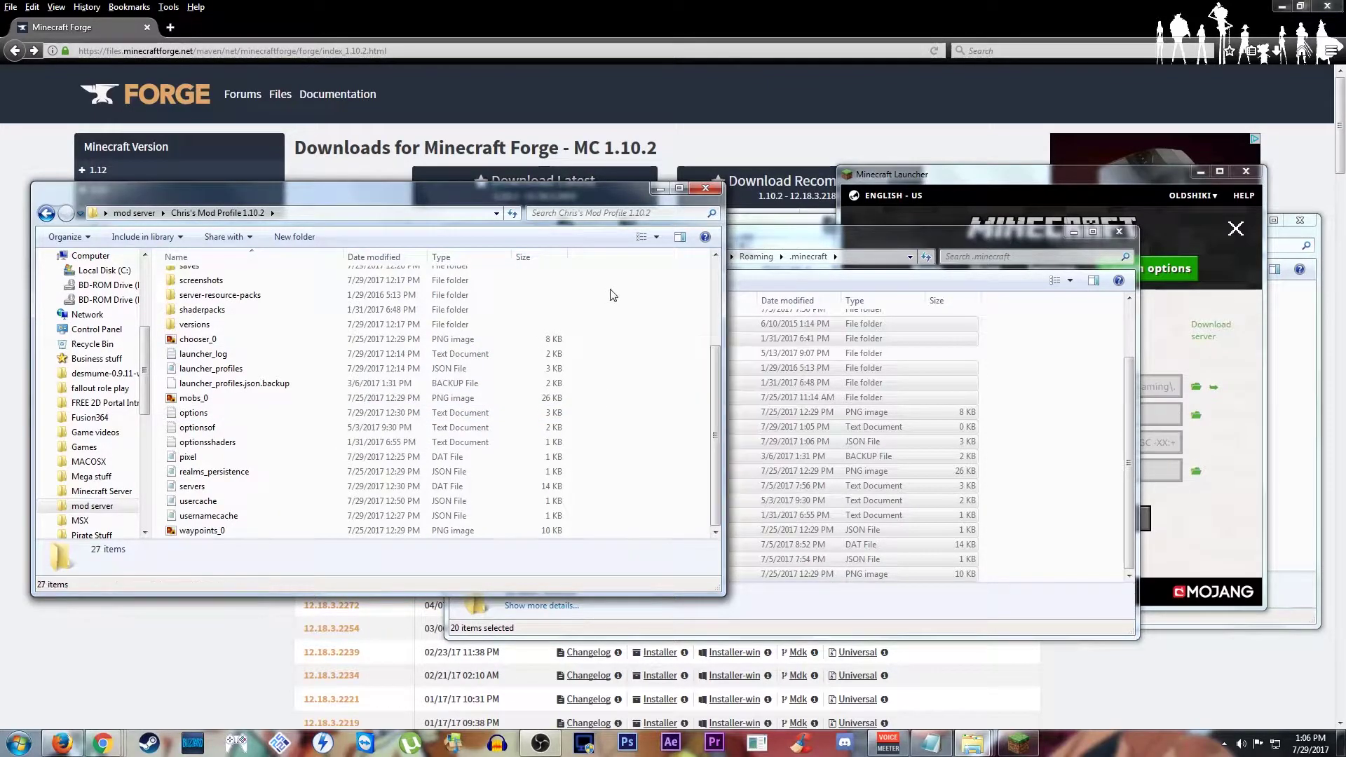
{"action": "scroll", "coordinate": [583, 345], "scroll_direction": "up", "scroll_amount": 3}
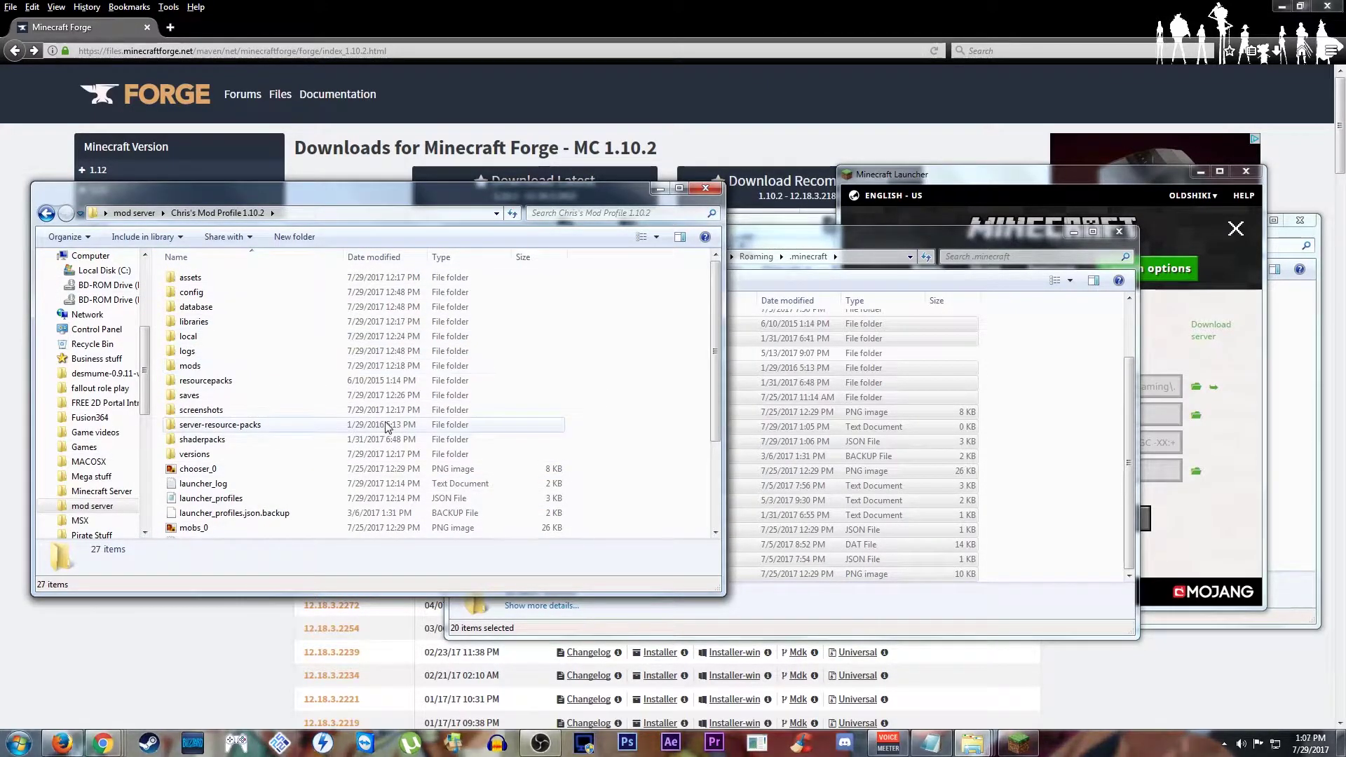
{"action": "right_click", "coordinate": [620, 331]}
{"action": "mouse_move", "coordinate": [686, 514]}
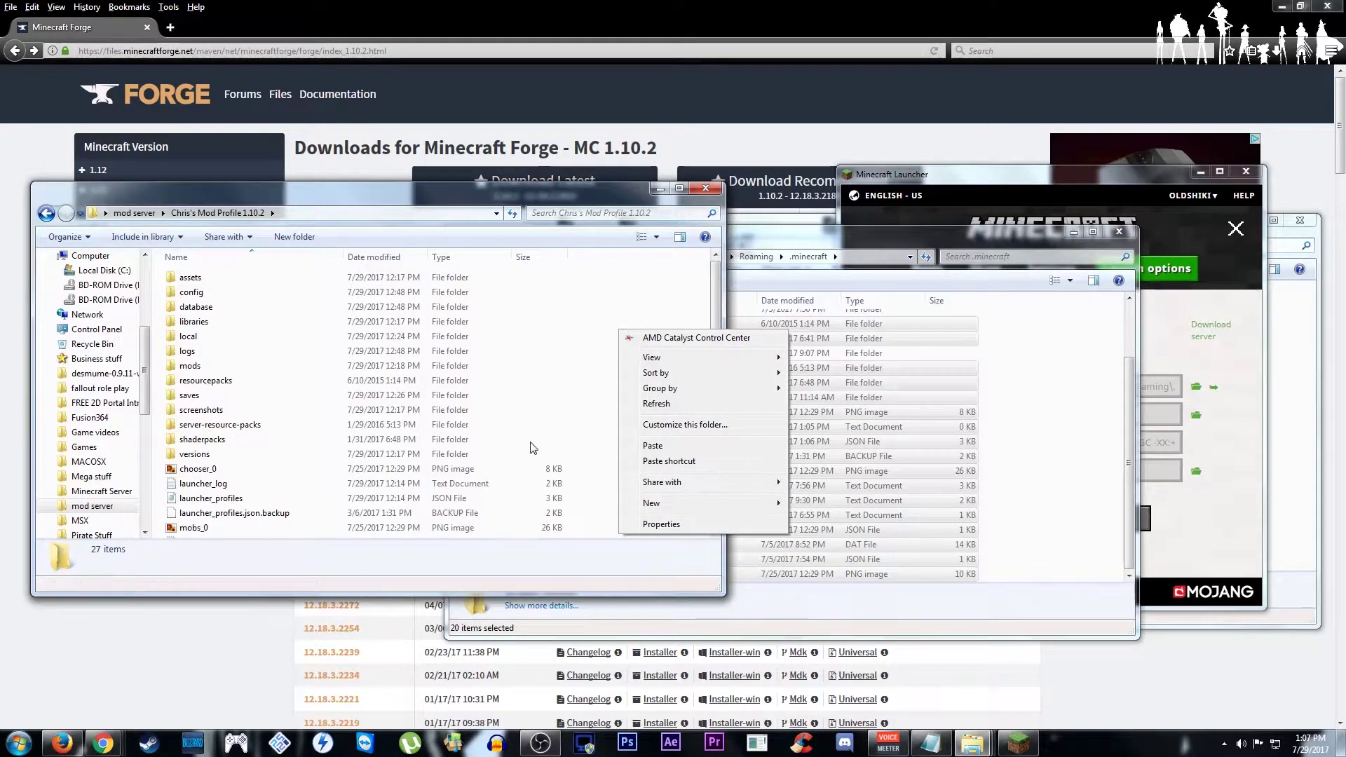
{"action": "left_click", "coordinate": [646, 305]}
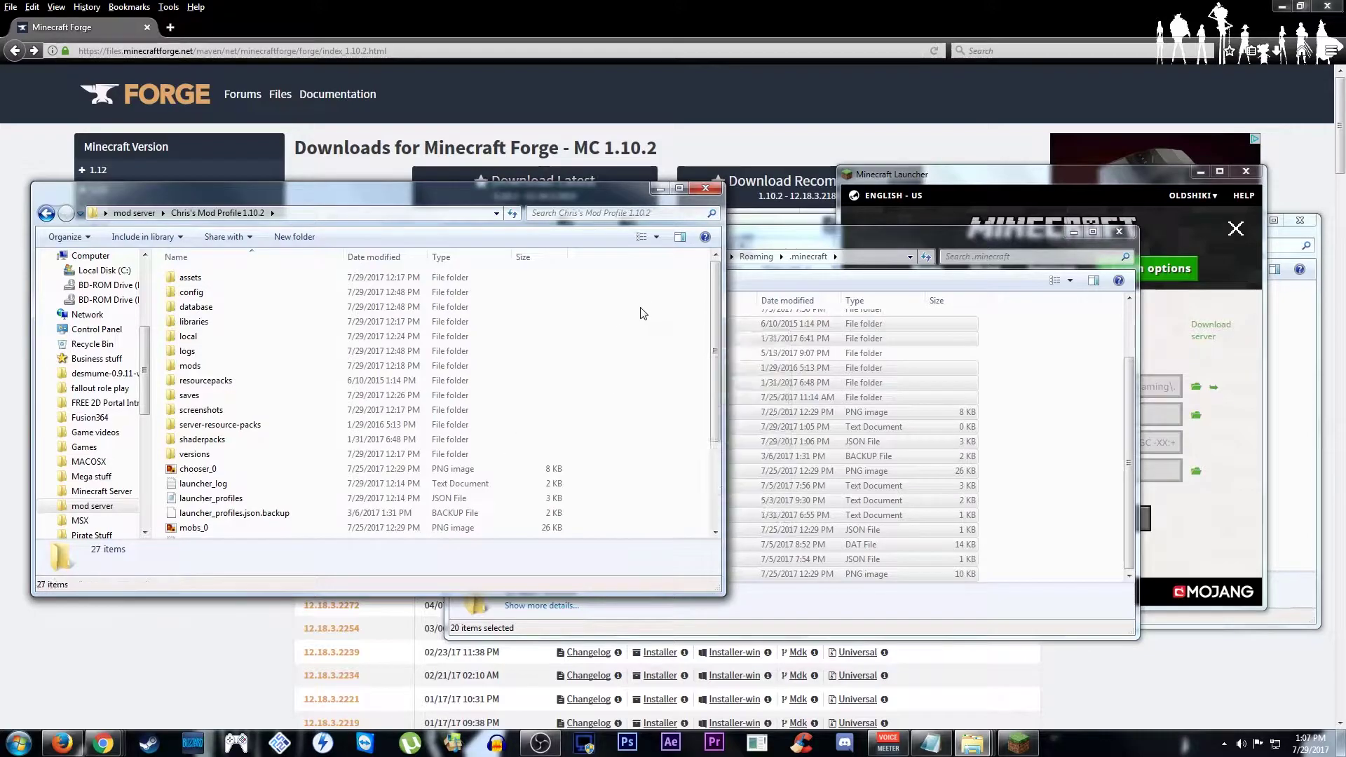
{"action": "left_click", "coordinate": [193, 370]}
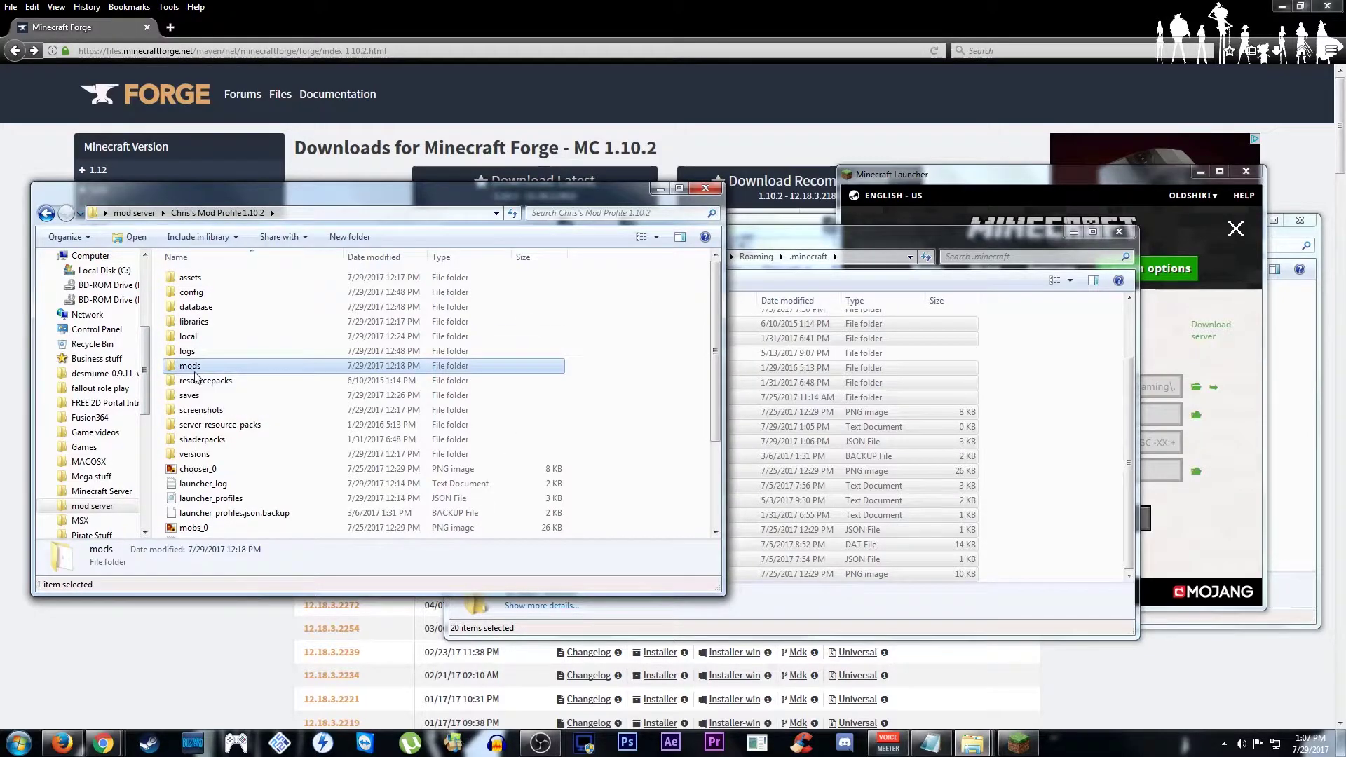
{"action": "left_click", "coordinate": [200, 411]}
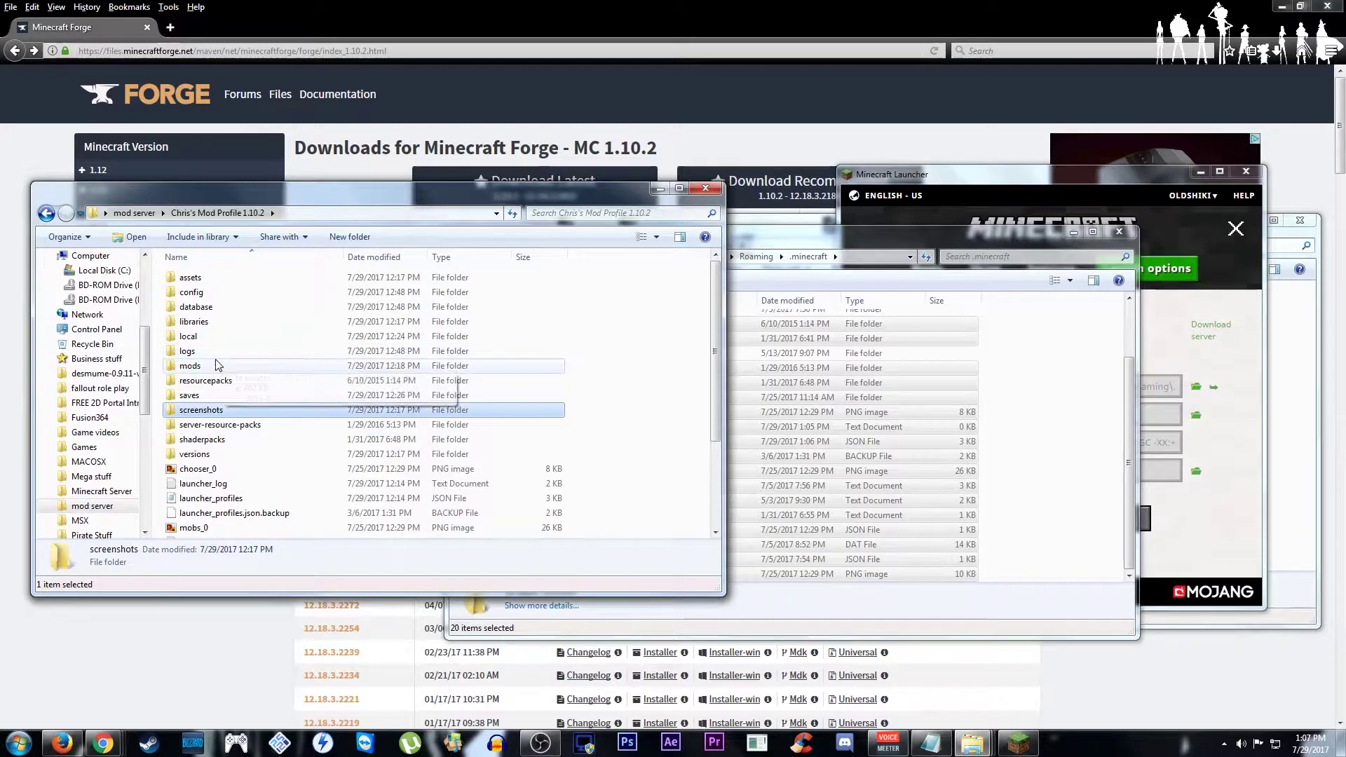
Bring the .minecraft folder window forward, move it and check its location, and close it
{"action": "left_click", "coordinate": [769, 237]}
{"action": "left_click_drag", "start_coordinate": [766, 236], "coordinate": [697, 228]}
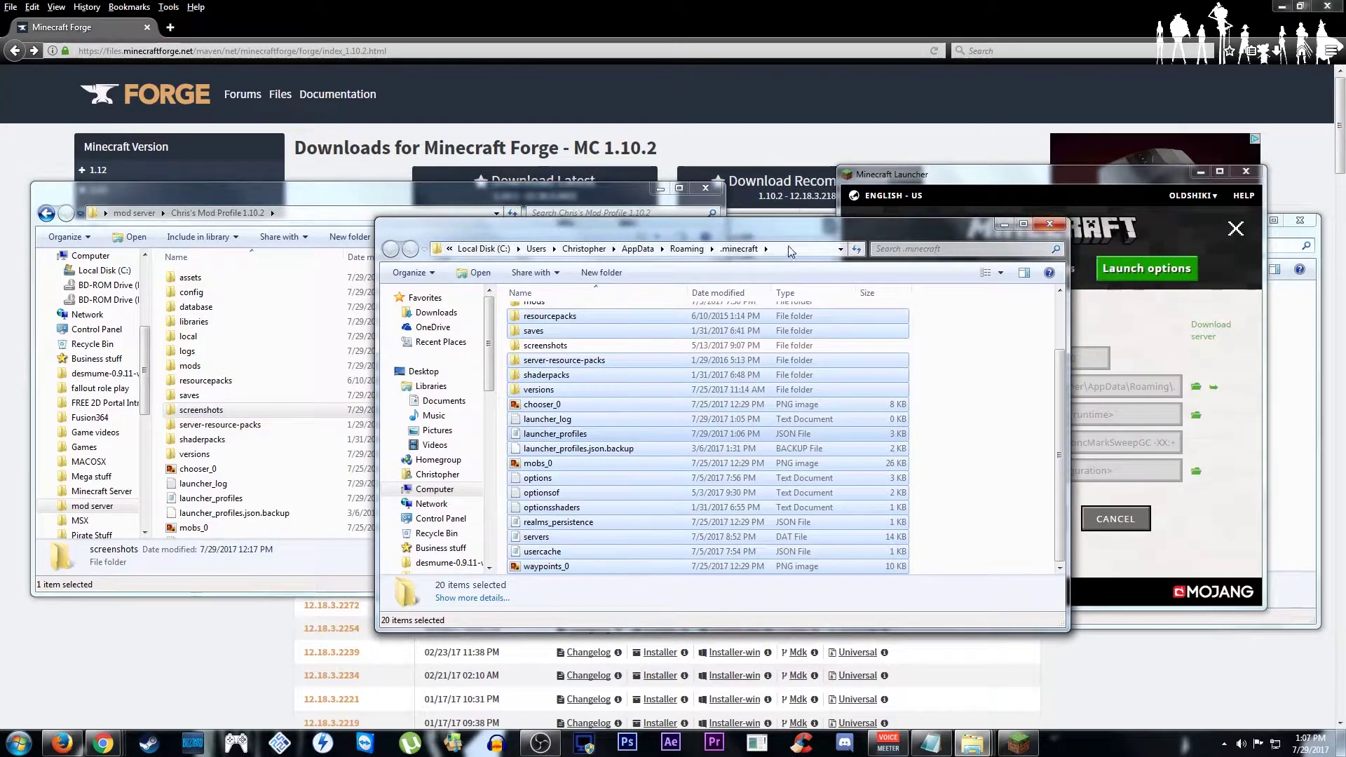
{"action": "left_click", "coordinate": [743, 250]}
{"action": "left_click", "coordinate": [1048, 225]}
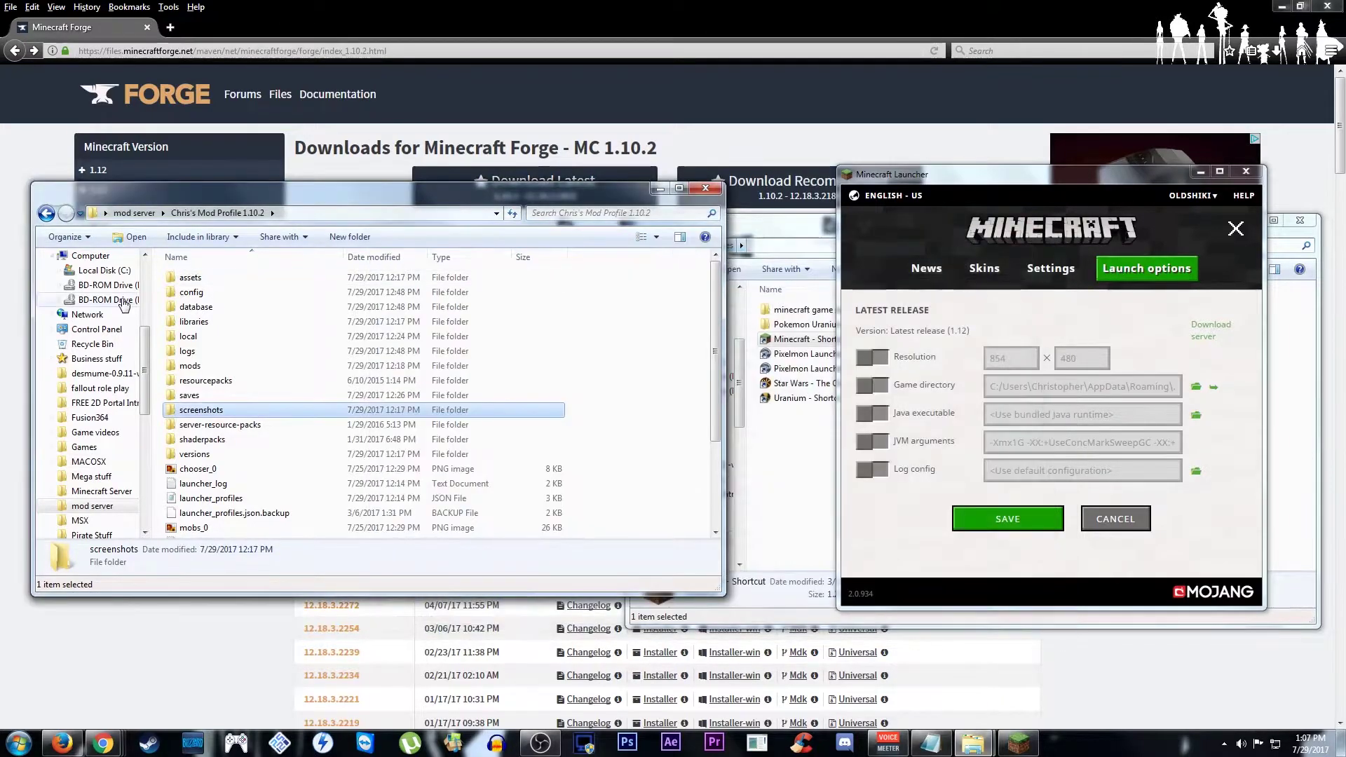
Copy the Pixelmon-1.10.2-5.0.3-universal jar from the 1.10.2 Mods folder in mod server
{"action": "left_click", "coordinate": [46, 214]}
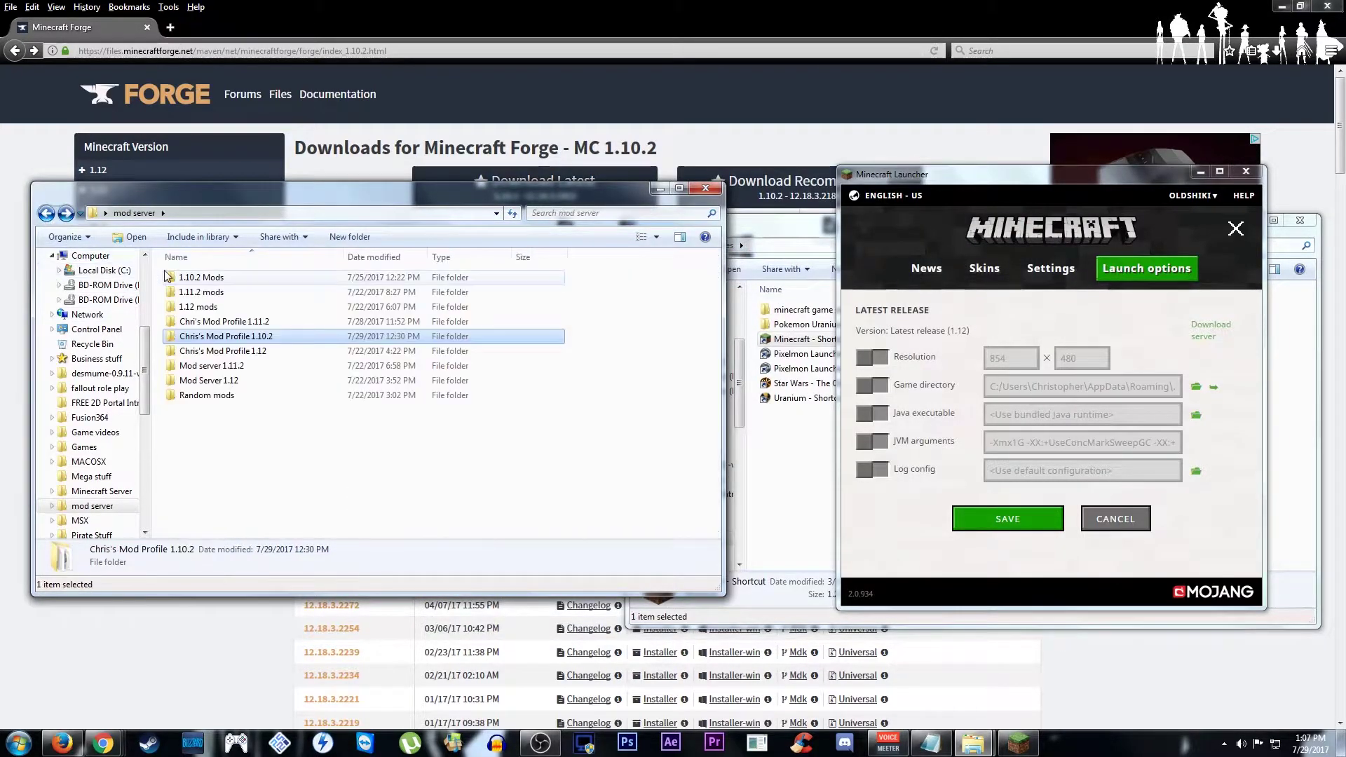
{"action": "double_click", "coordinate": [201, 278]}
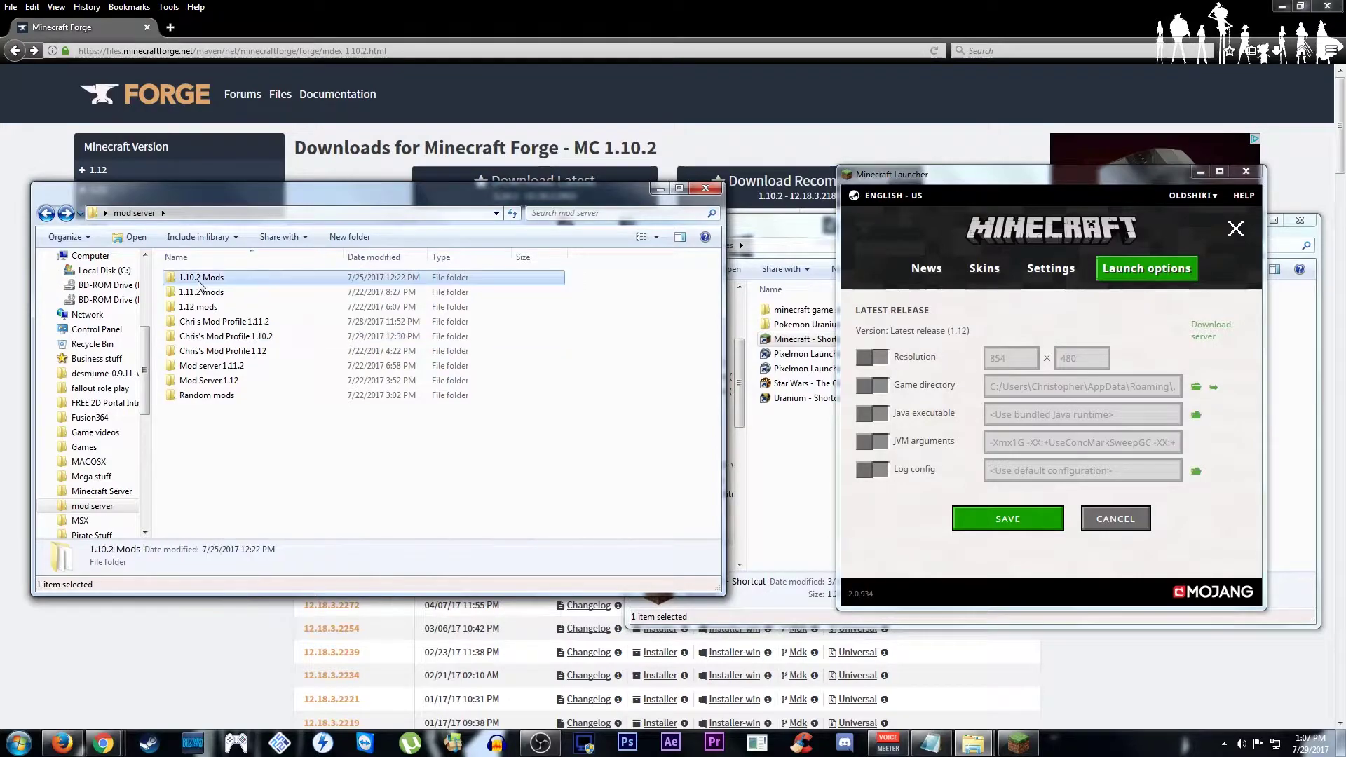
{"action": "left_click", "coordinate": [239, 324]}
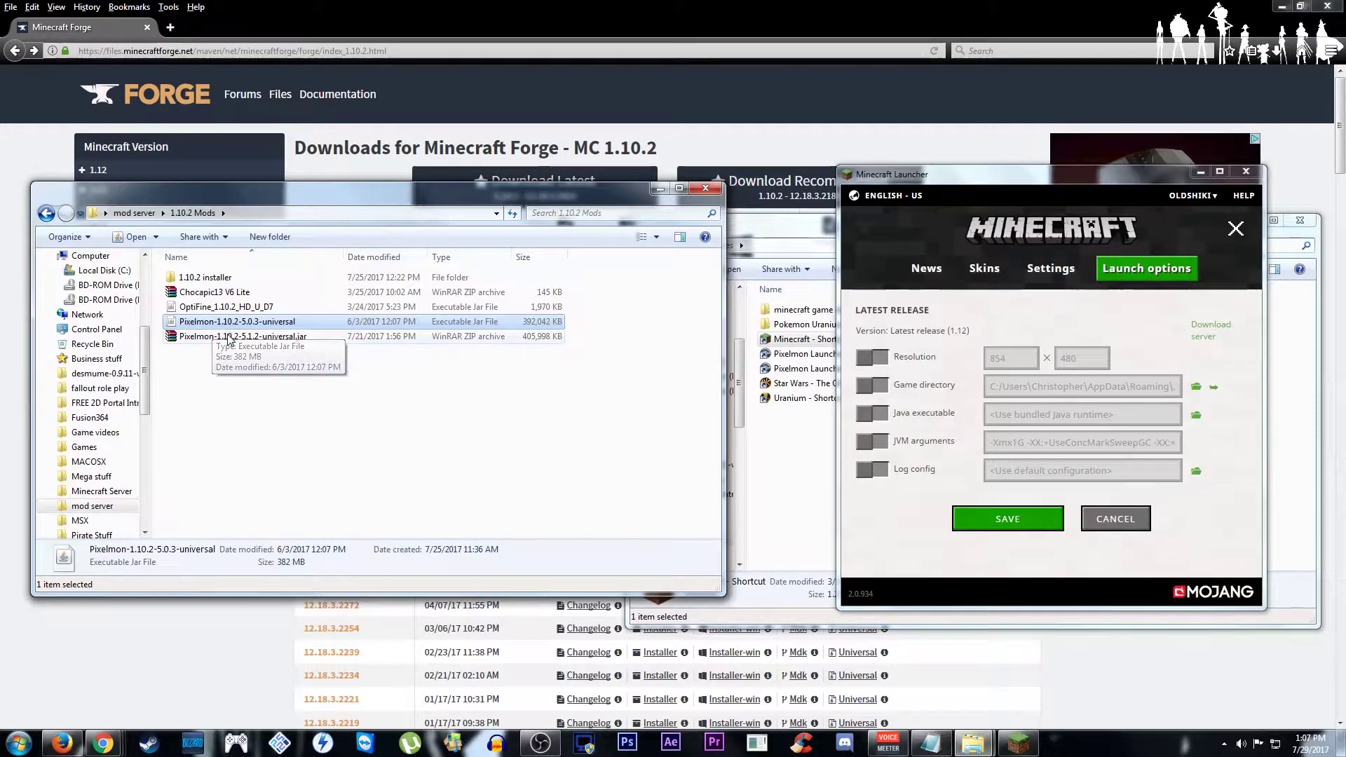
{"action": "right_click", "coordinate": [258, 320]}
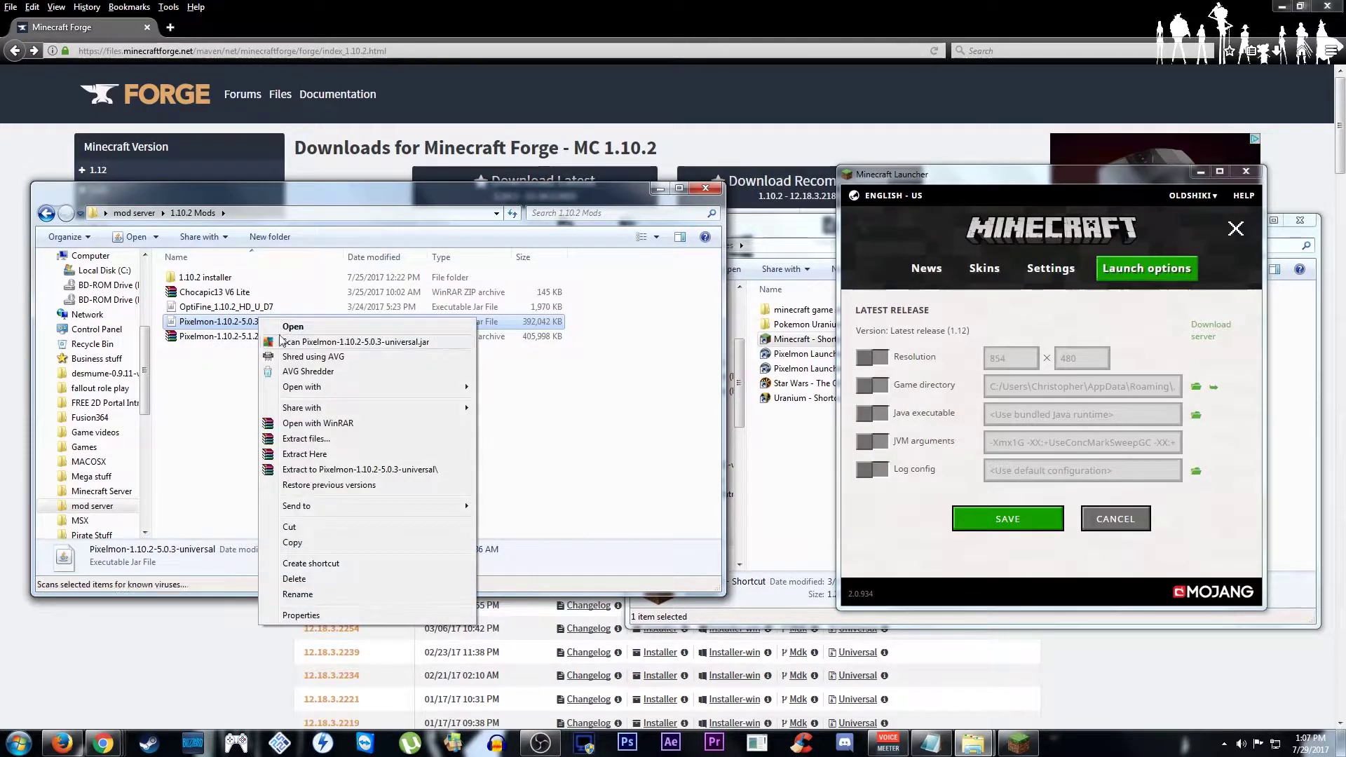
{"action": "left_click", "coordinate": [298, 542]}
Try to paste the copied Pixelmon jar into the 1.10.2 mod profile's mods folder, and return to the mod server folder
{"action": "left_click", "coordinate": [46, 212]}
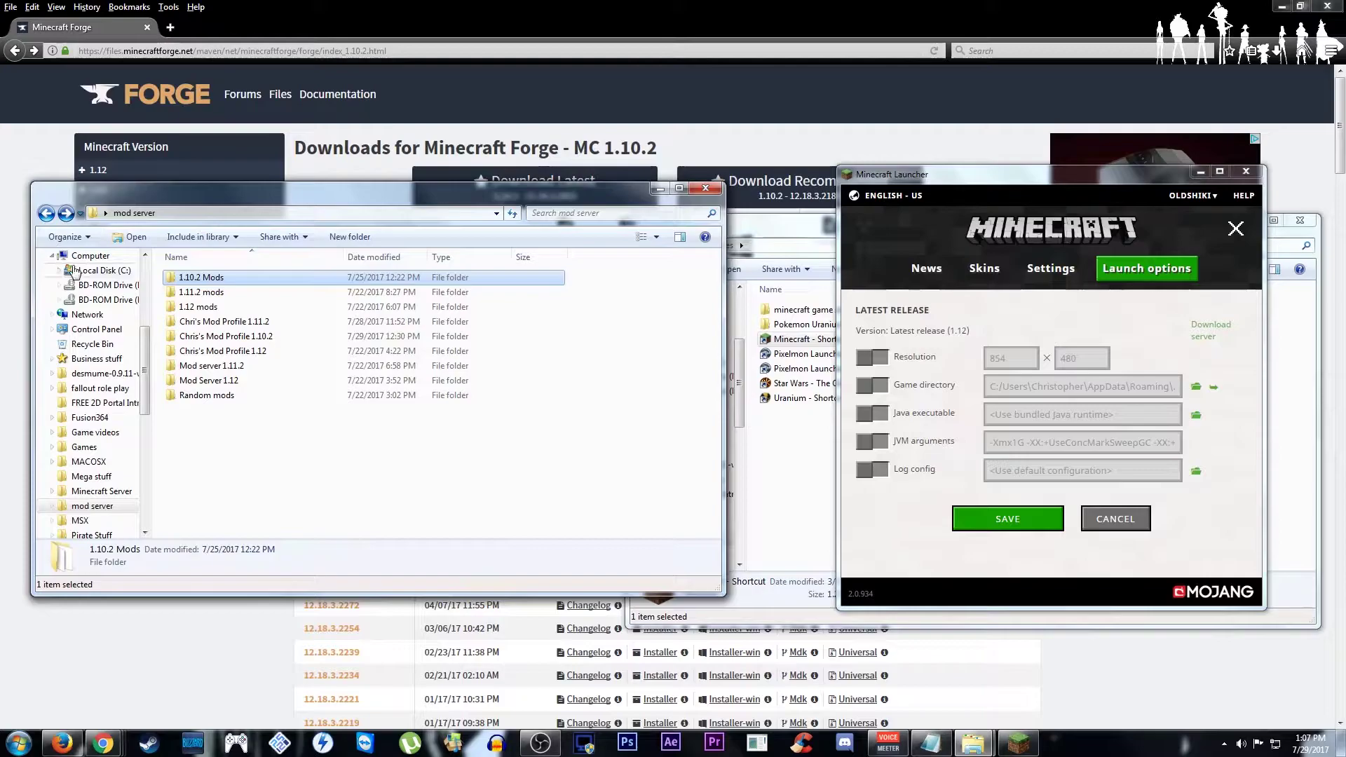
{"action": "double_click", "coordinate": [221, 337]}
{"action": "double_click", "coordinate": [197, 366]}
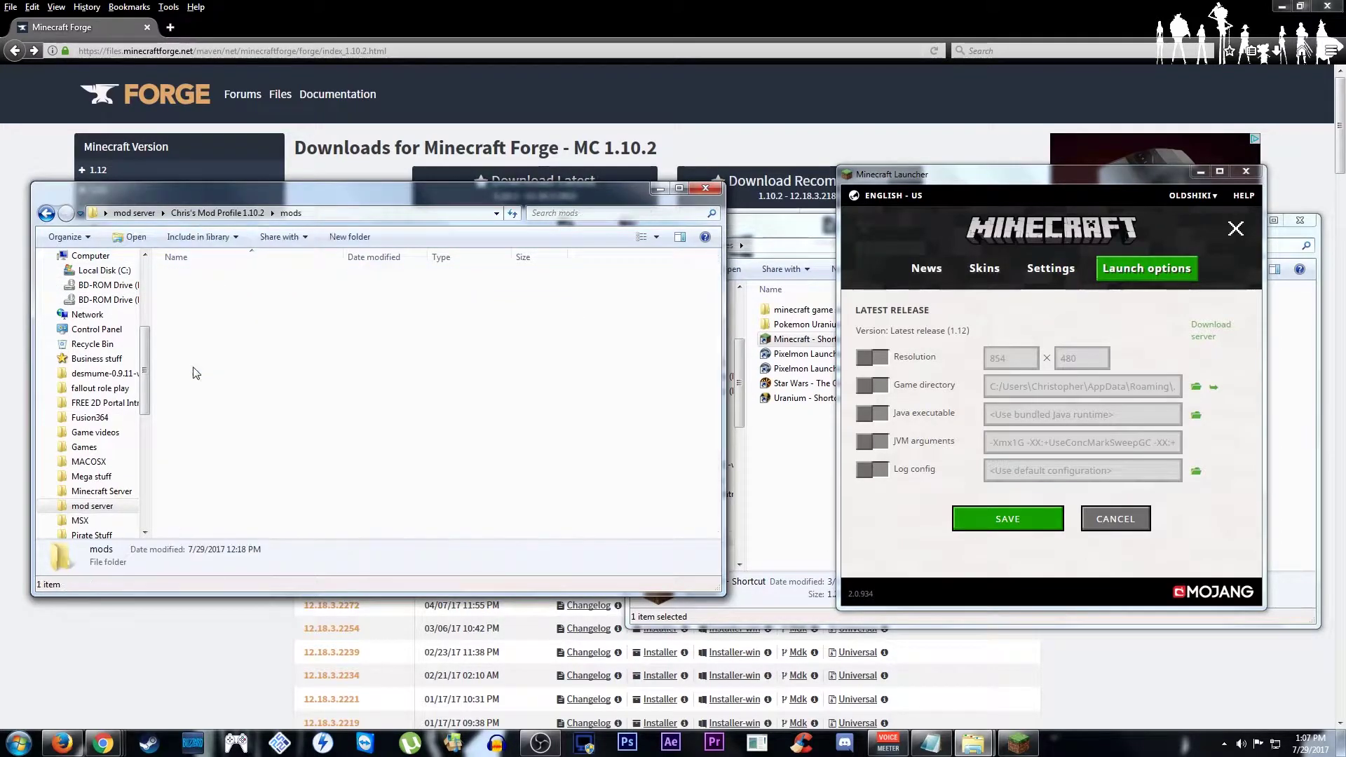
{"action": "left_click", "coordinate": [223, 284]}
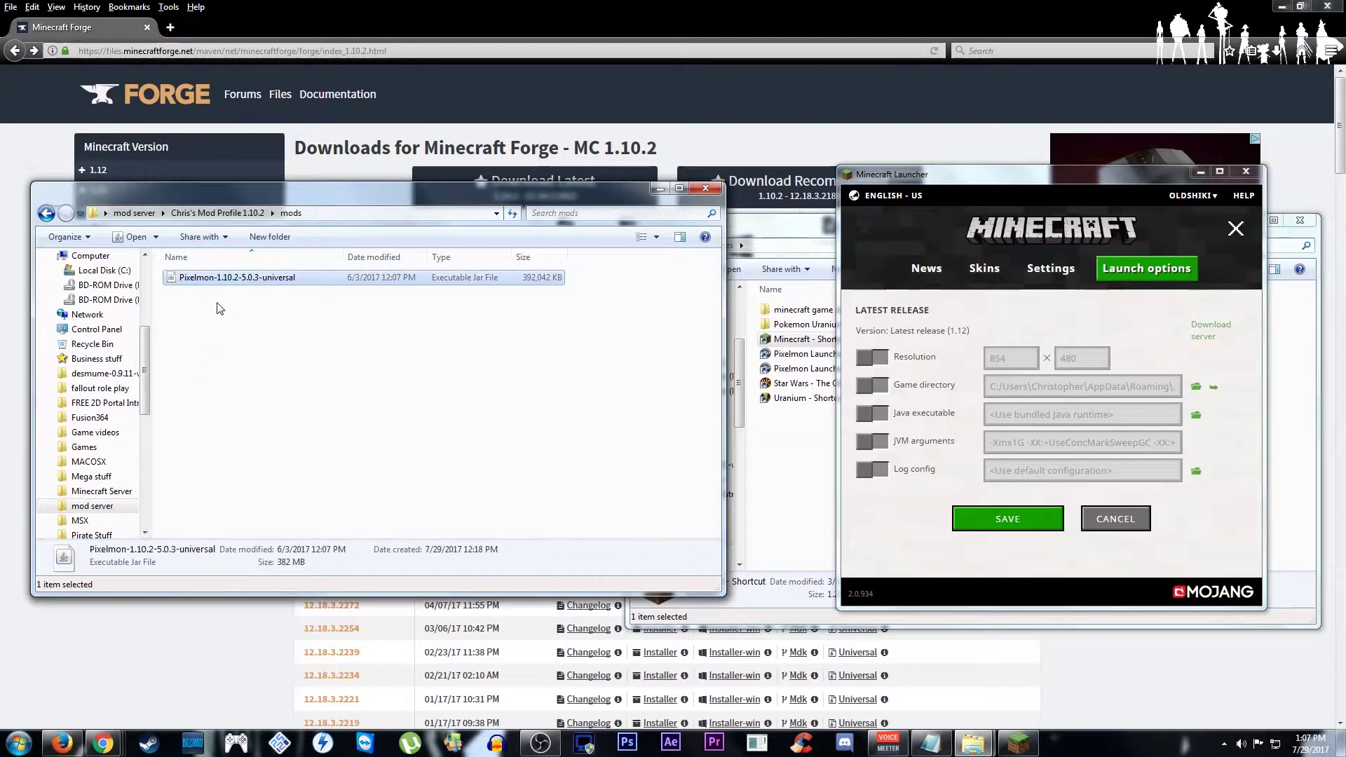
{"action": "right_click", "coordinate": [218, 303]}
{"action": "left_click", "coordinate": [296, 419]}
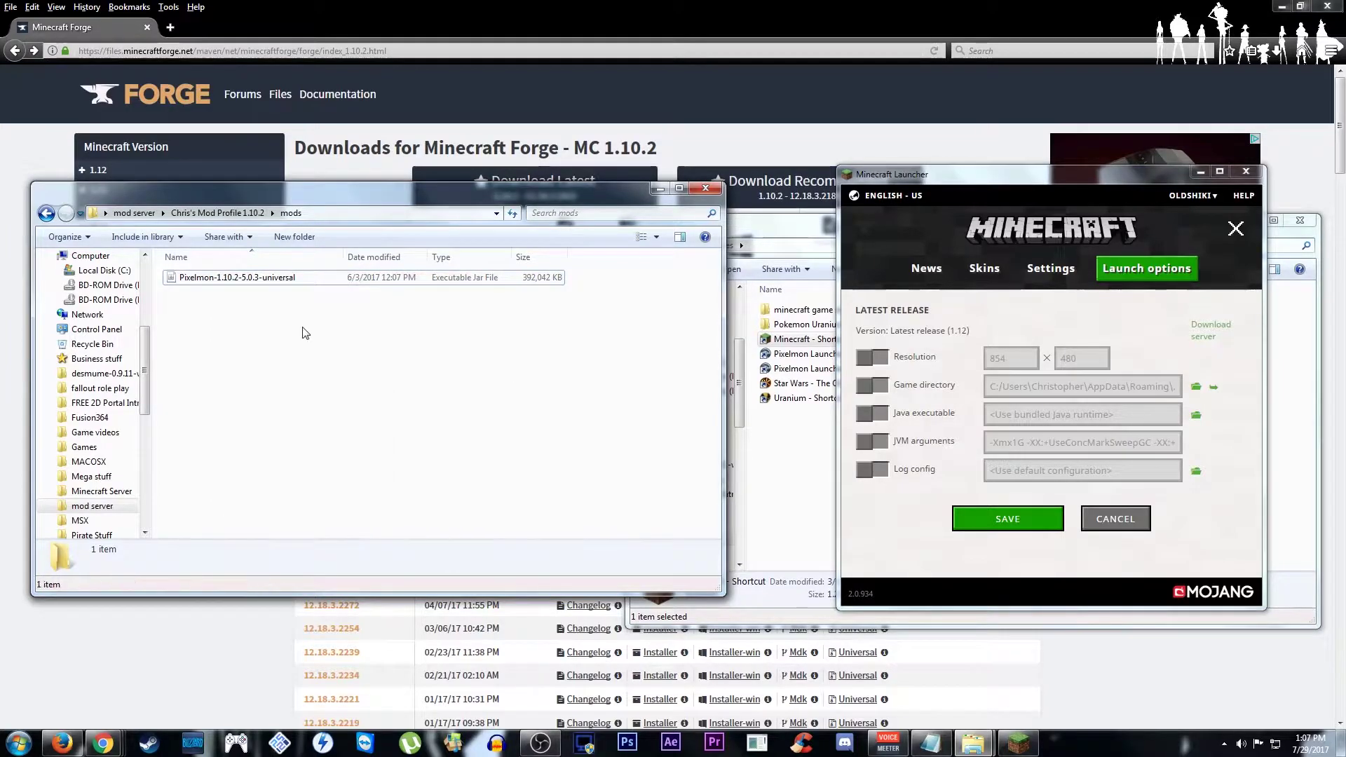
{"action": "left_click", "coordinate": [46, 214]}
{"action": "left_click", "coordinate": [45, 214]}
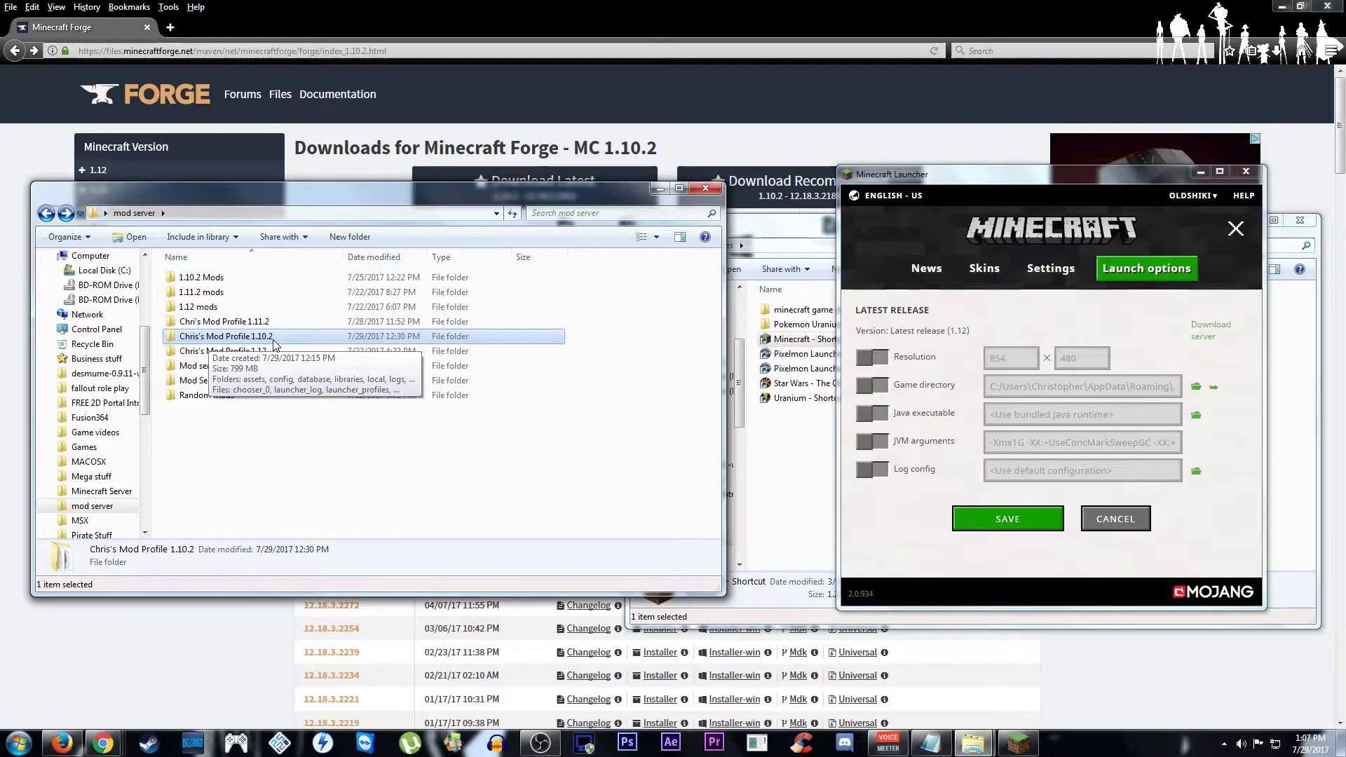
Leave the Latest release profile in the Minecraft Launcher and open the Youtube profile for editing from the launch options
{"action": "left_click", "coordinate": [1235, 231]}
{"action": "left_click", "coordinate": [1112, 234]}
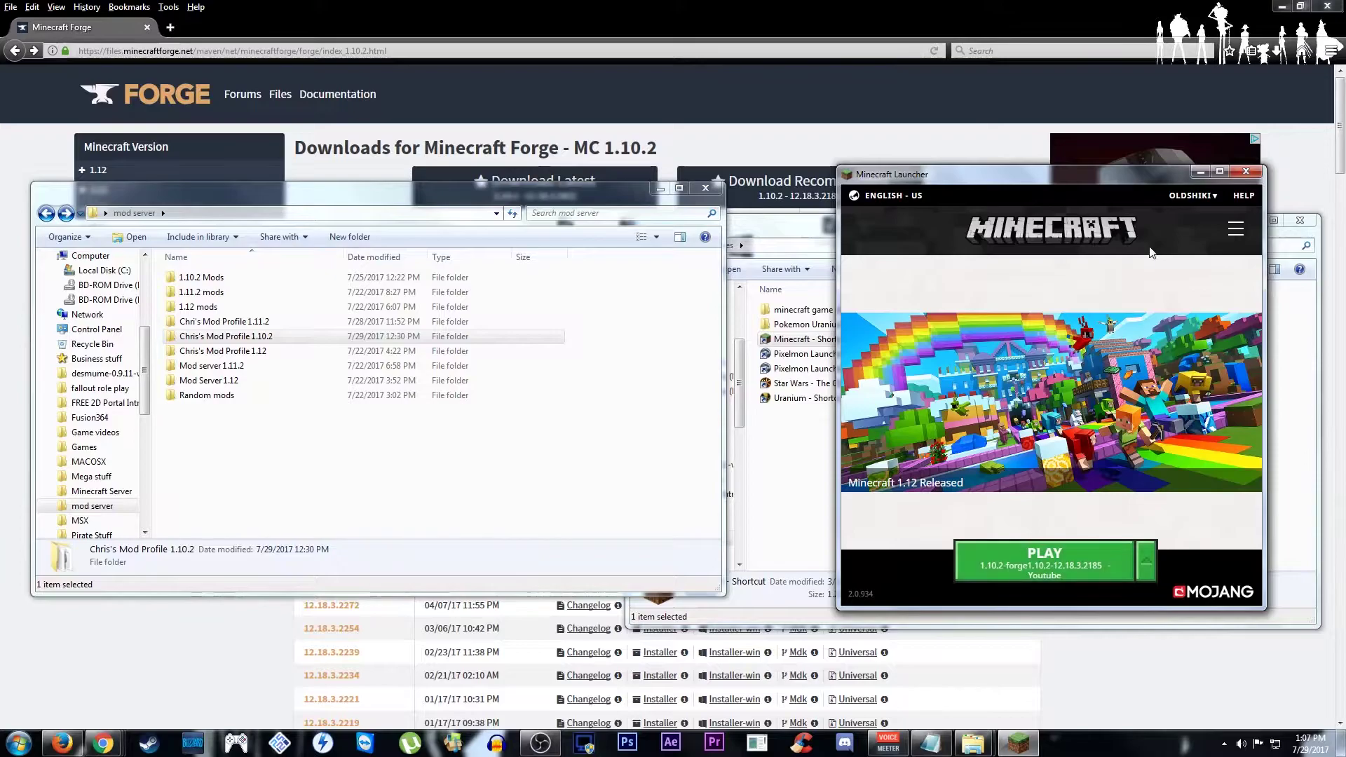
{"action": "left_click", "coordinate": [1236, 229]}
{"action": "left_click", "coordinate": [1165, 274]}
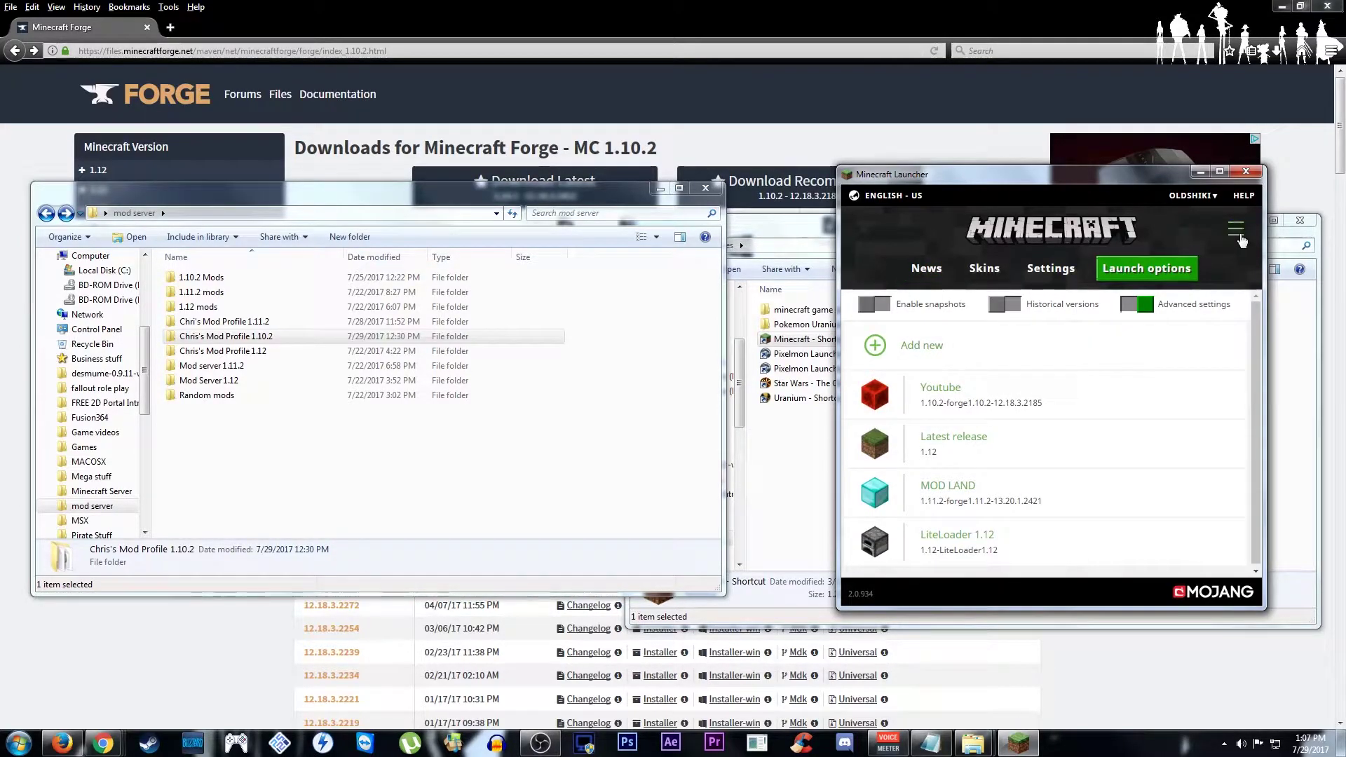
{"action": "left_click", "coordinate": [1238, 234]}
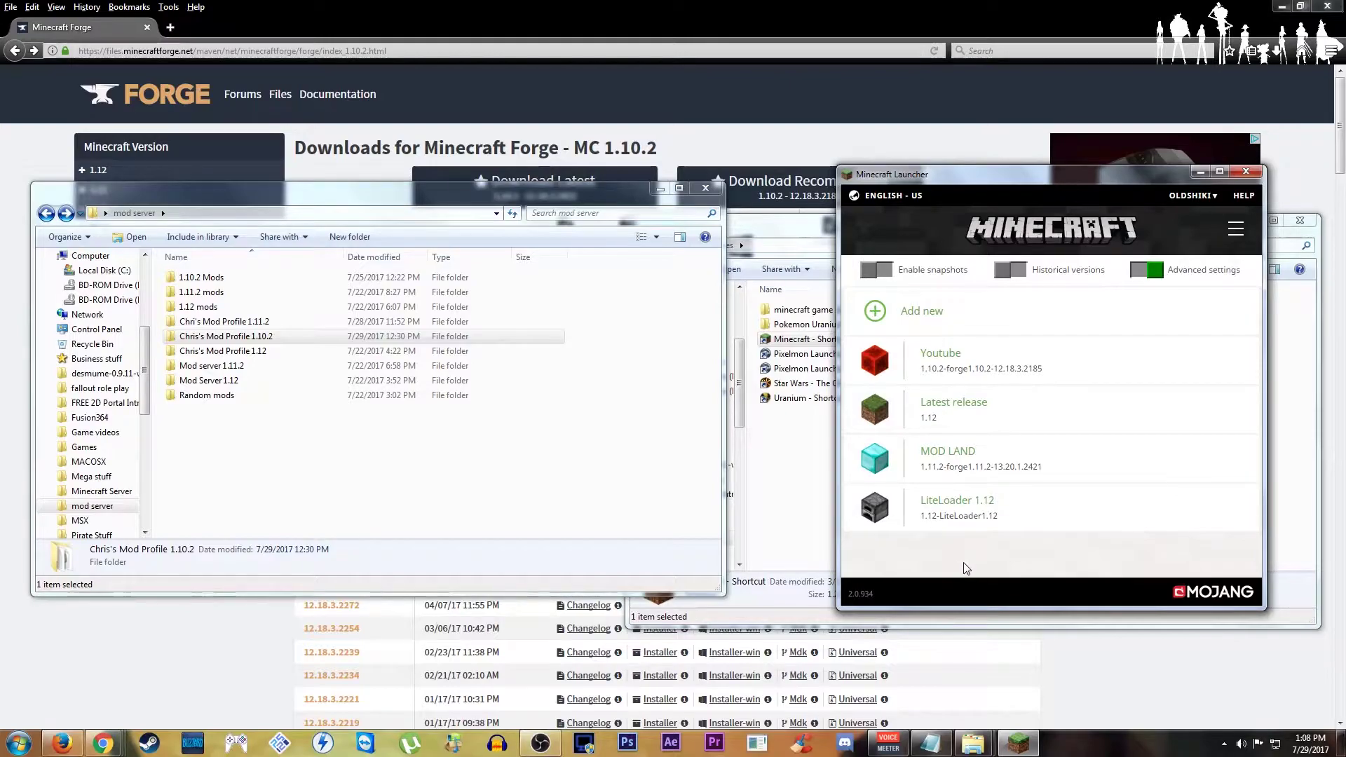
{"action": "left_click", "coordinate": [986, 380]}
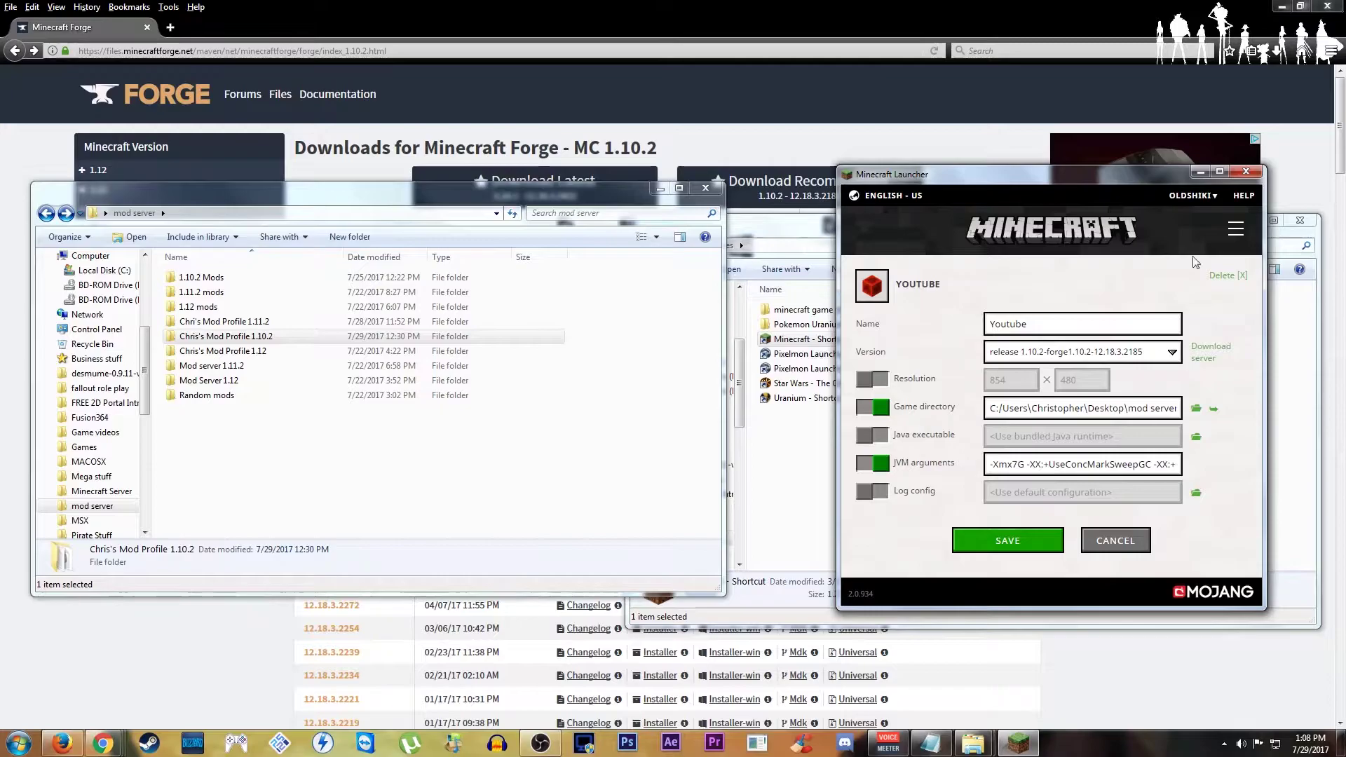
Reopen the Youtube profile for editing and choose release 1.10.2-forge1.10.2-12.18.3.2185 as its version
{"action": "left_click", "coordinate": [1132, 541]}
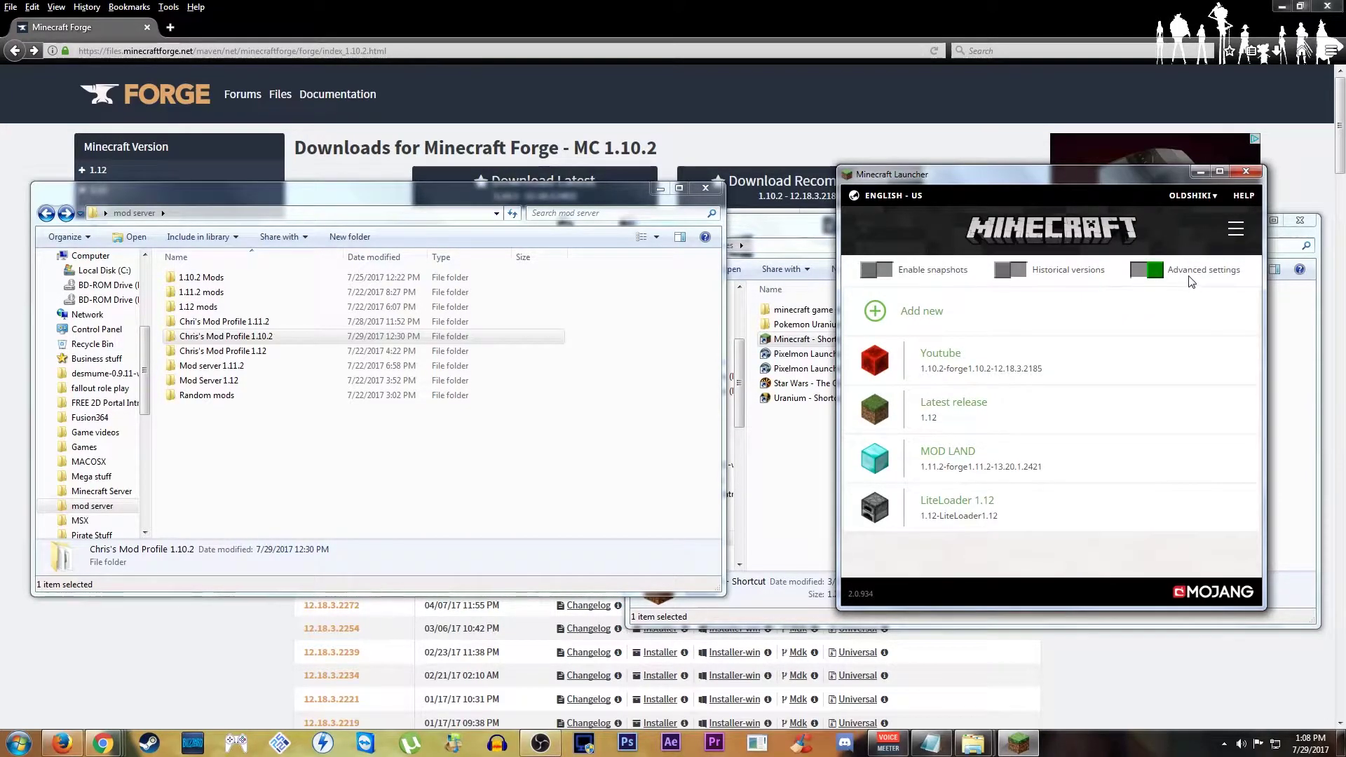
{"action": "left_click", "coordinate": [942, 372]}
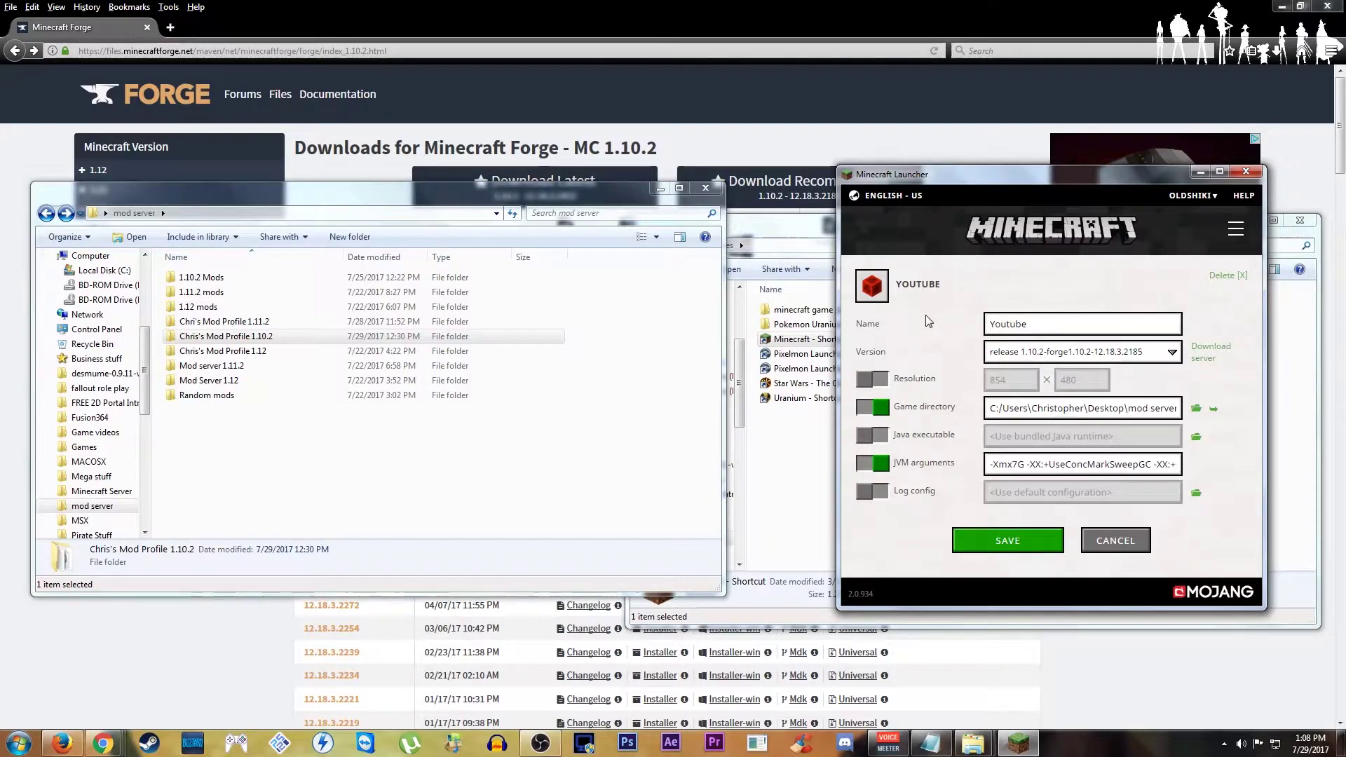
{"action": "left_click", "coordinate": [1008, 357]}
{"action": "scroll", "coordinate": [1037, 603], "scroll_direction": "down", "scroll_amount": 1}
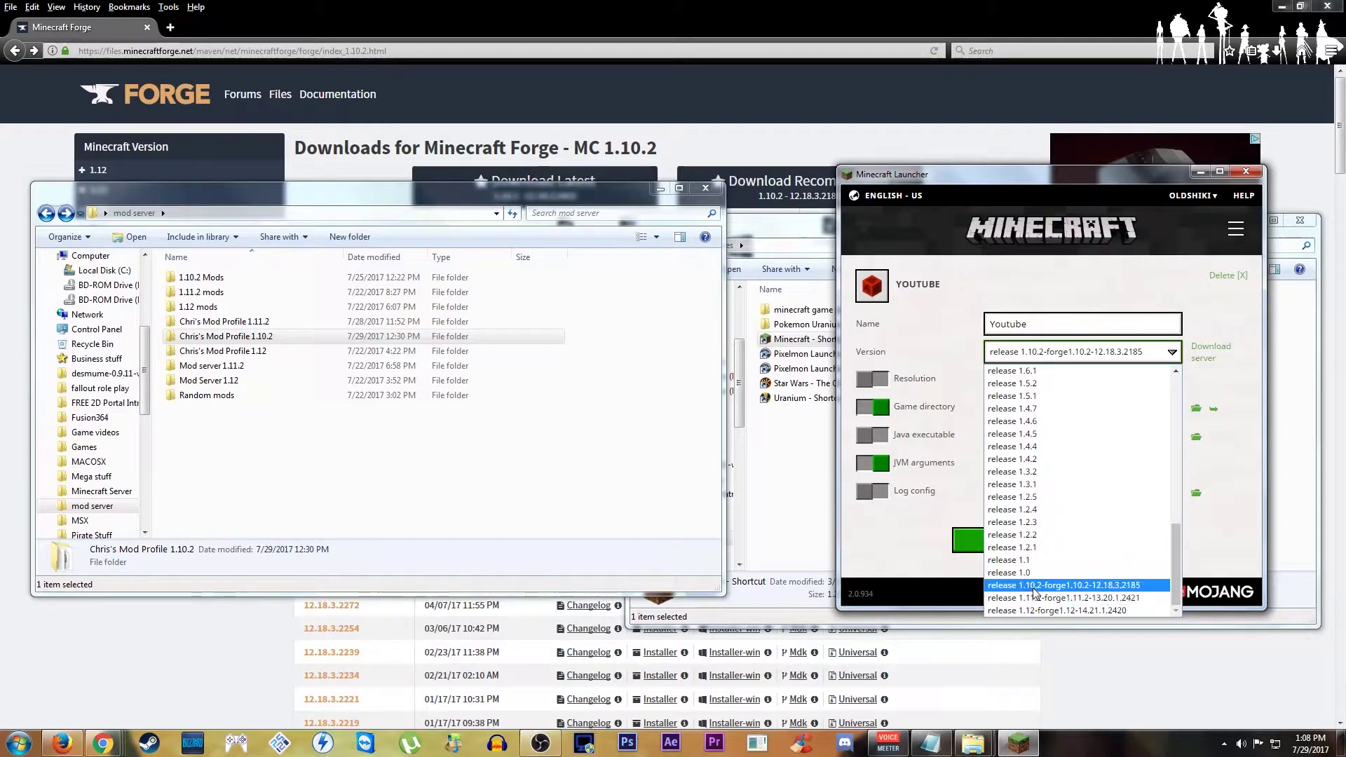
{"action": "left_click", "coordinate": [1036, 586]}
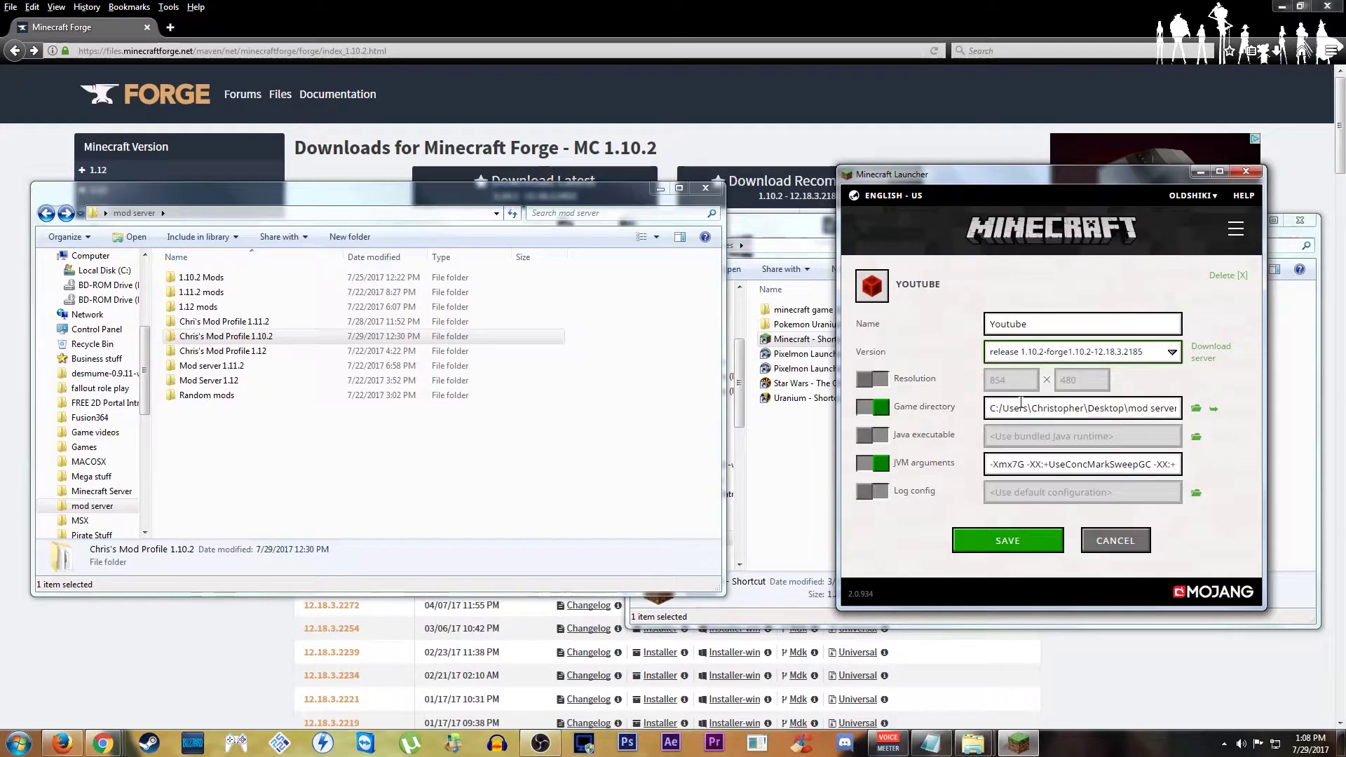
Set the Youtube profile's game directory to the 1.10.2 mod profile folder inside mod server
{"action": "left_click", "coordinate": [1196, 408]}
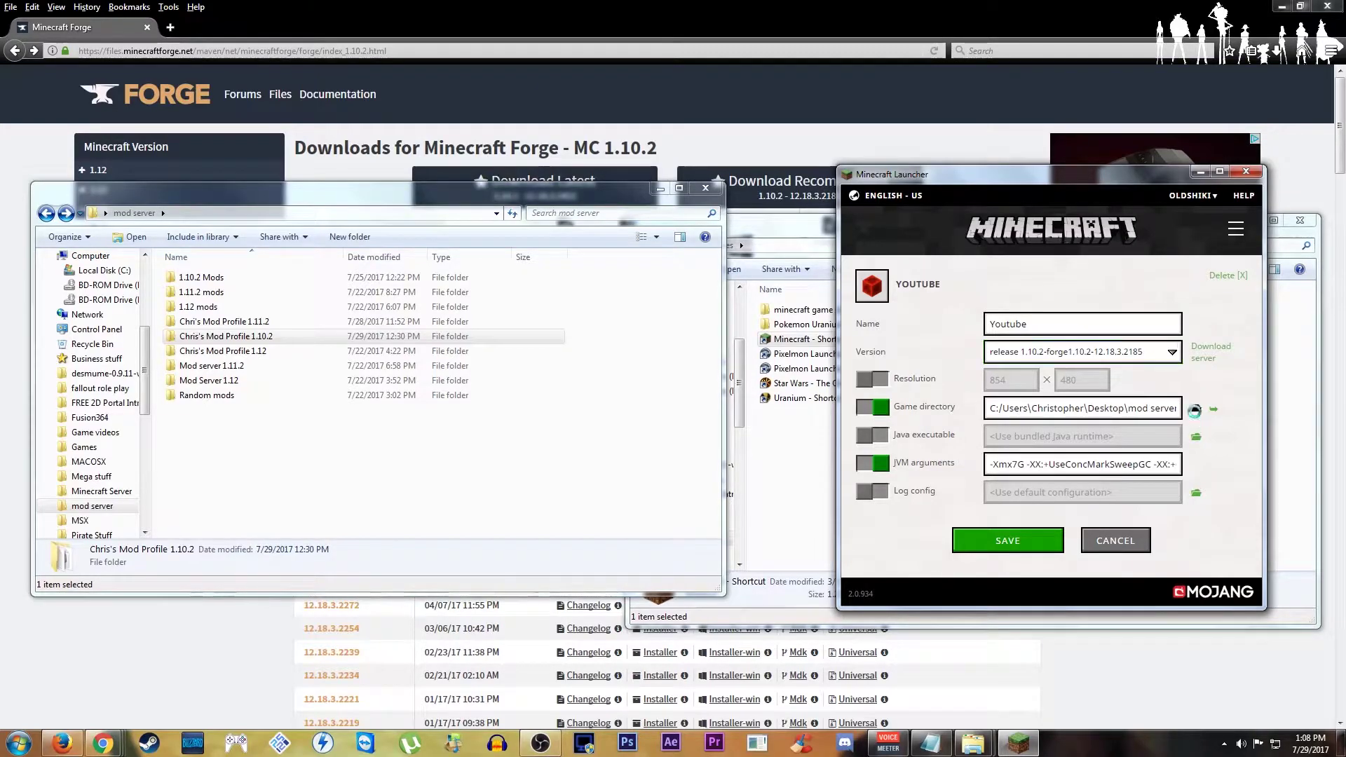
{"action": "left_click_drag", "start_coordinate": [767, 342], "coordinate": [769, 386]}
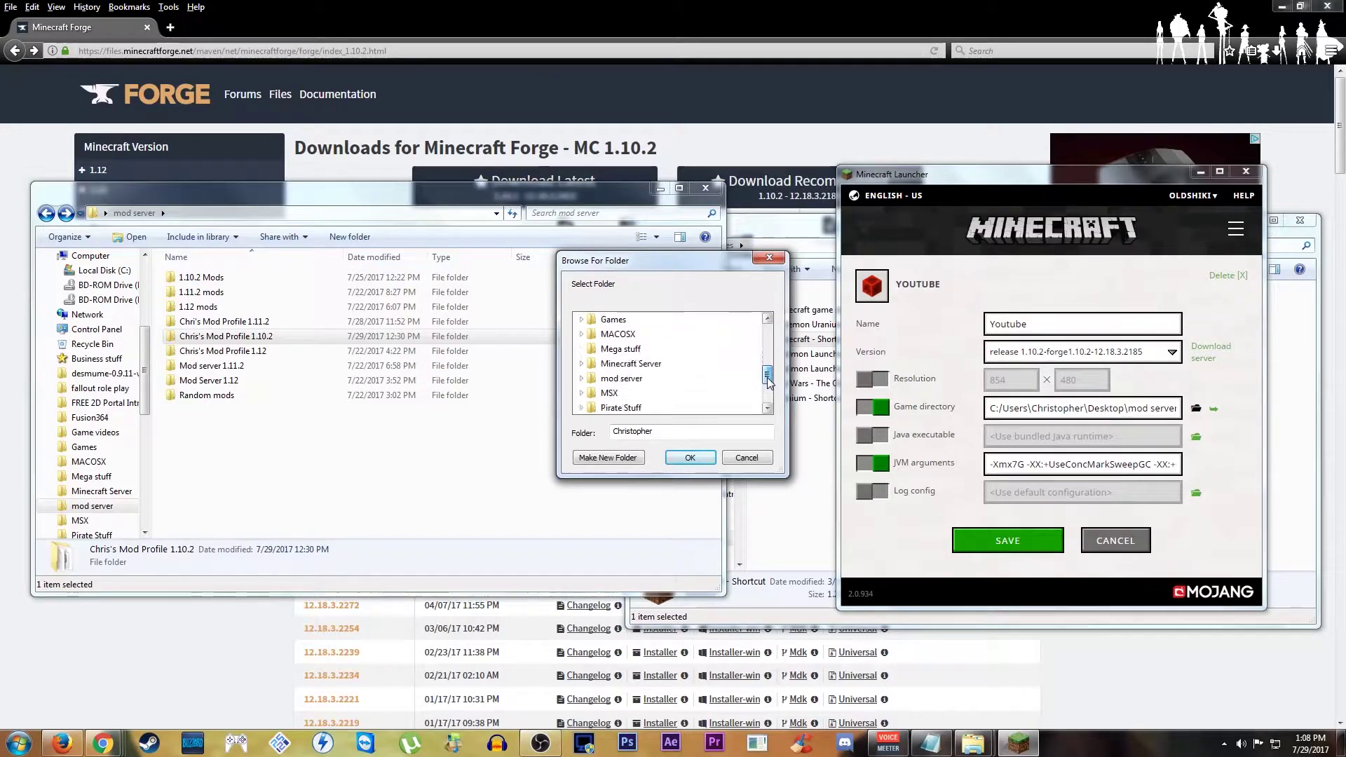
{"action": "left_click", "coordinate": [582, 378]}
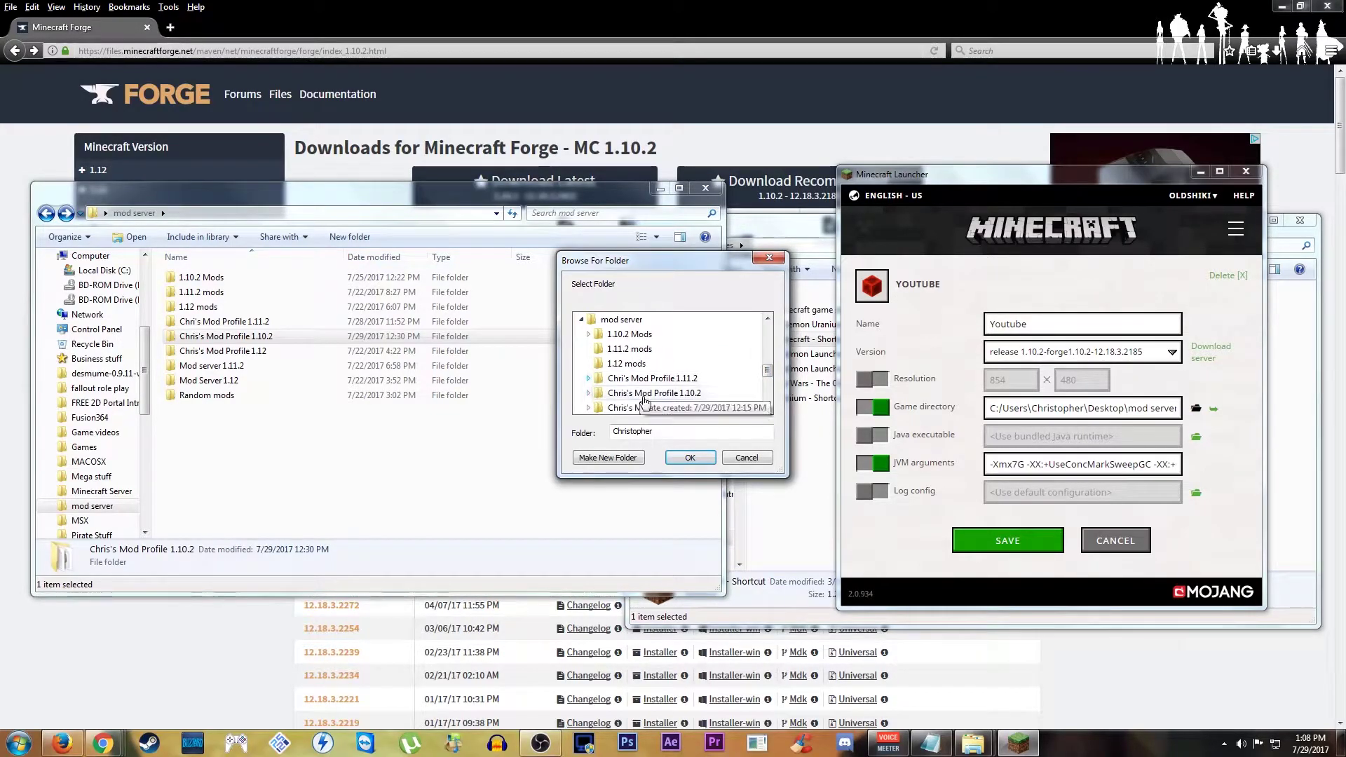
{"action": "left_click", "coordinate": [640, 391]}
{"action": "left_click", "coordinate": [690, 458]}
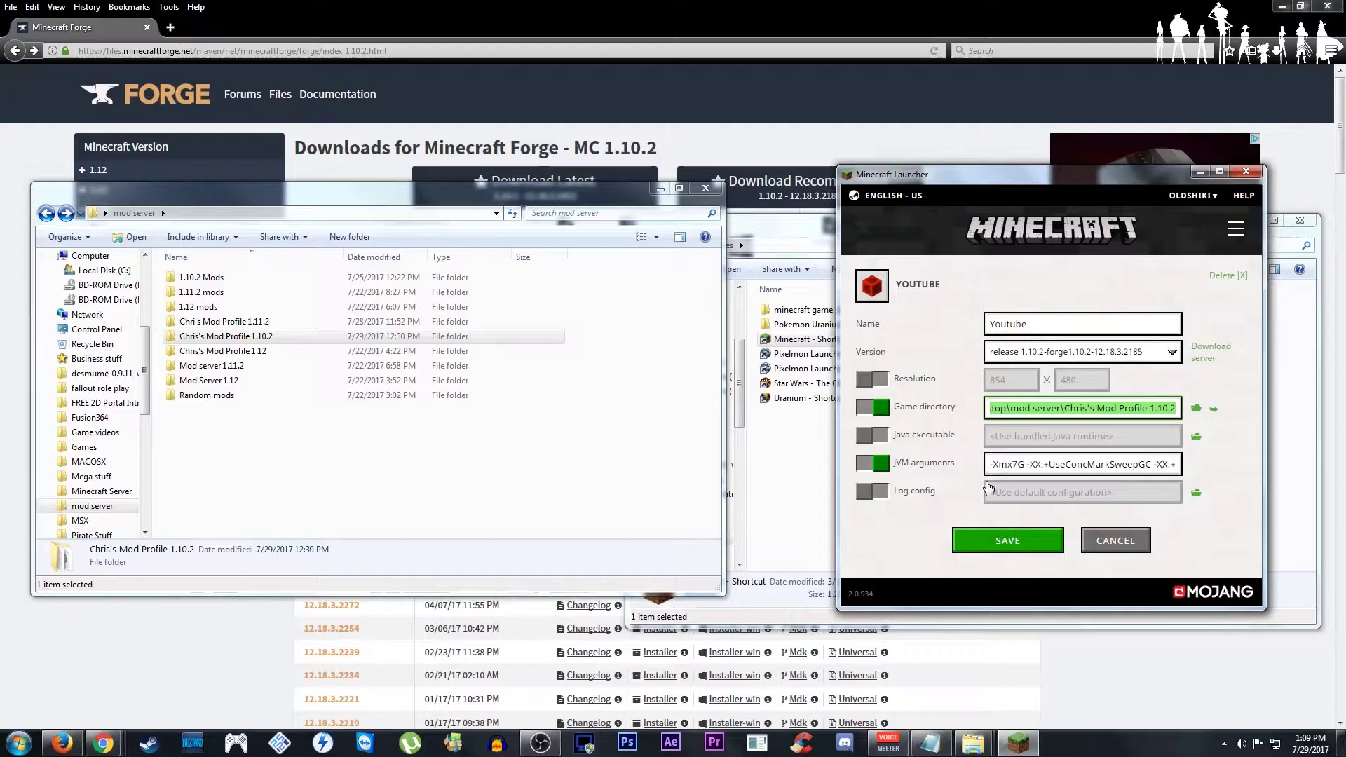
Examine the Youtube profile's JVM arguments from the -Xmx memory setting through to the closing -Xmn value
{"action": "left_click_drag", "start_coordinate": [993, 465], "coordinate": [1011, 467]}
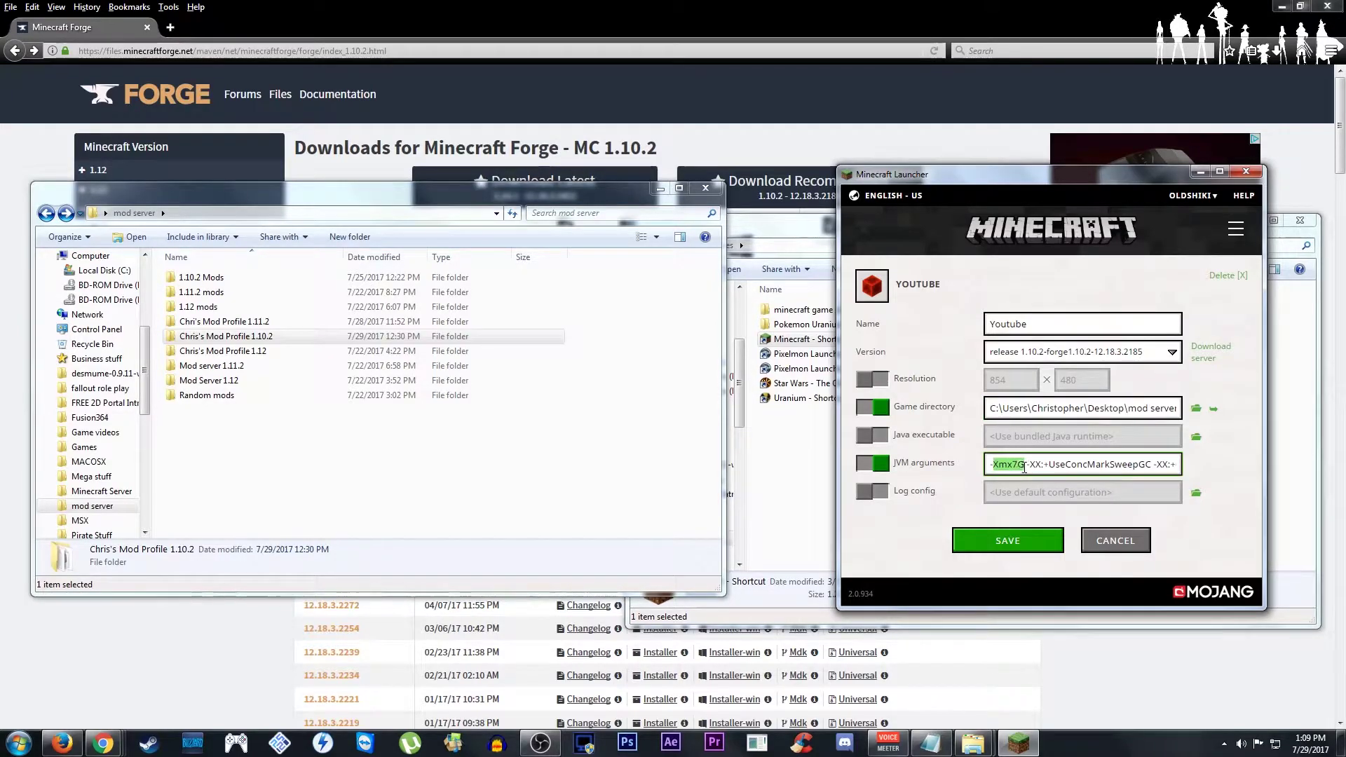
{"action": "double_click", "coordinate": [1014, 464]}
{"action": "type", "text": "7"}
{"action": "left_click_drag", "start_coordinate": [1014, 464], "coordinate": [1169, 464]}
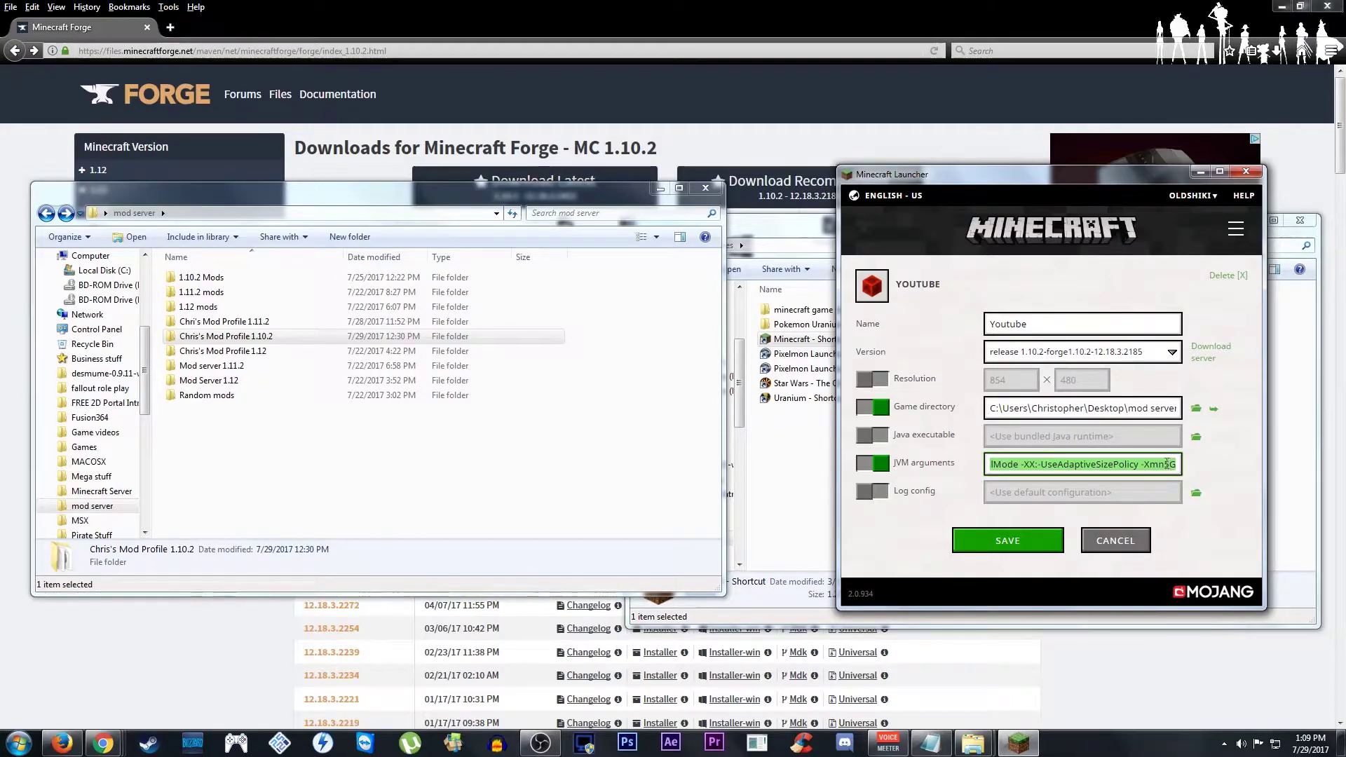
{"action": "left_click", "coordinate": [1166, 465]}
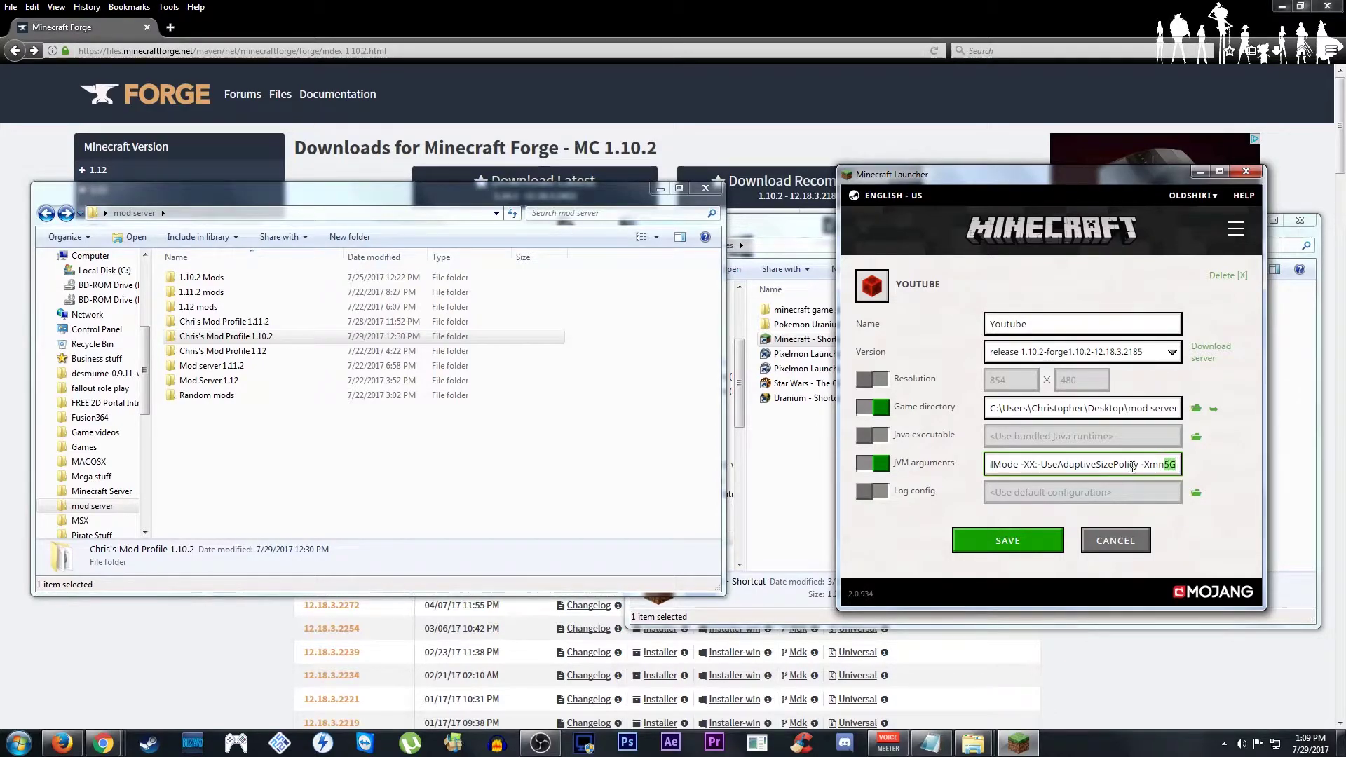
{"action": "left_click_drag", "start_coordinate": [1133, 467], "coordinate": [857, 470]}
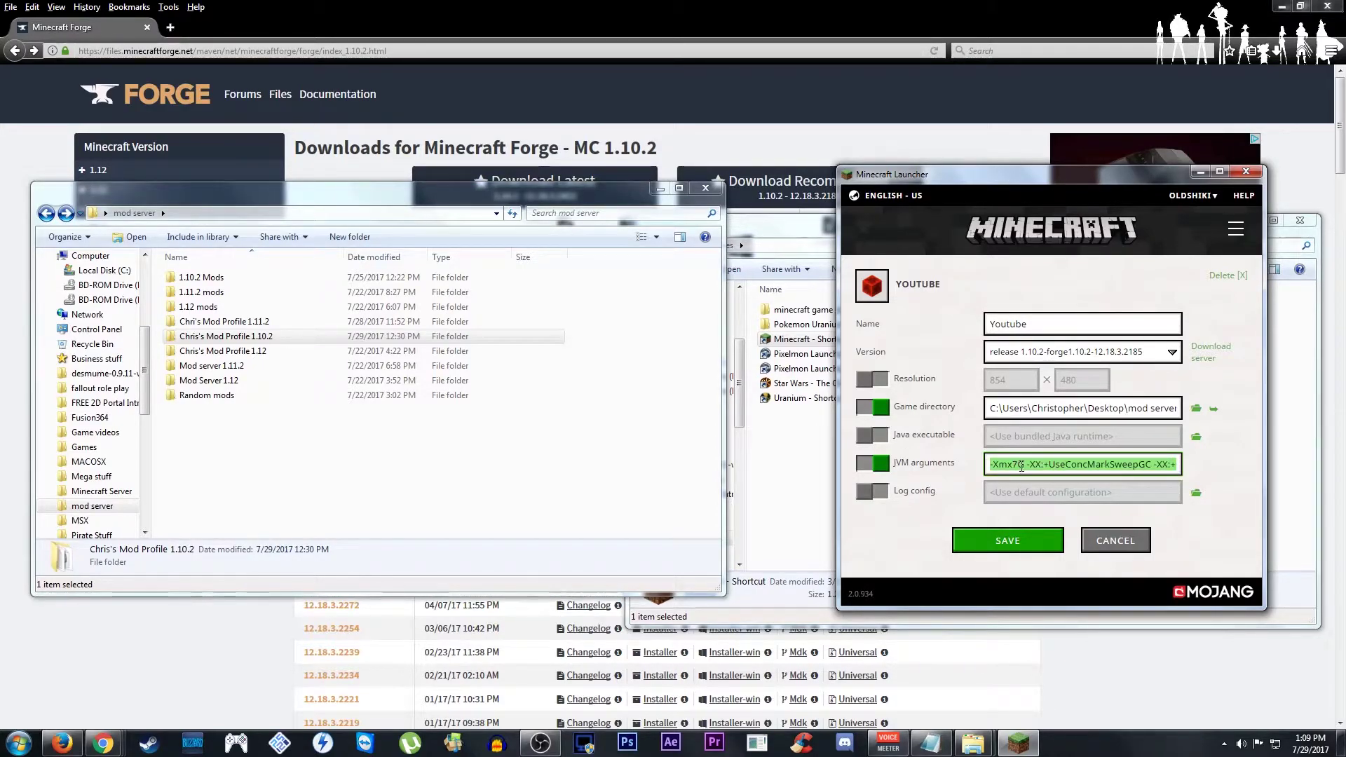
{"action": "left_click_drag", "start_coordinate": [1032, 466], "coordinate": [1214, 468]}
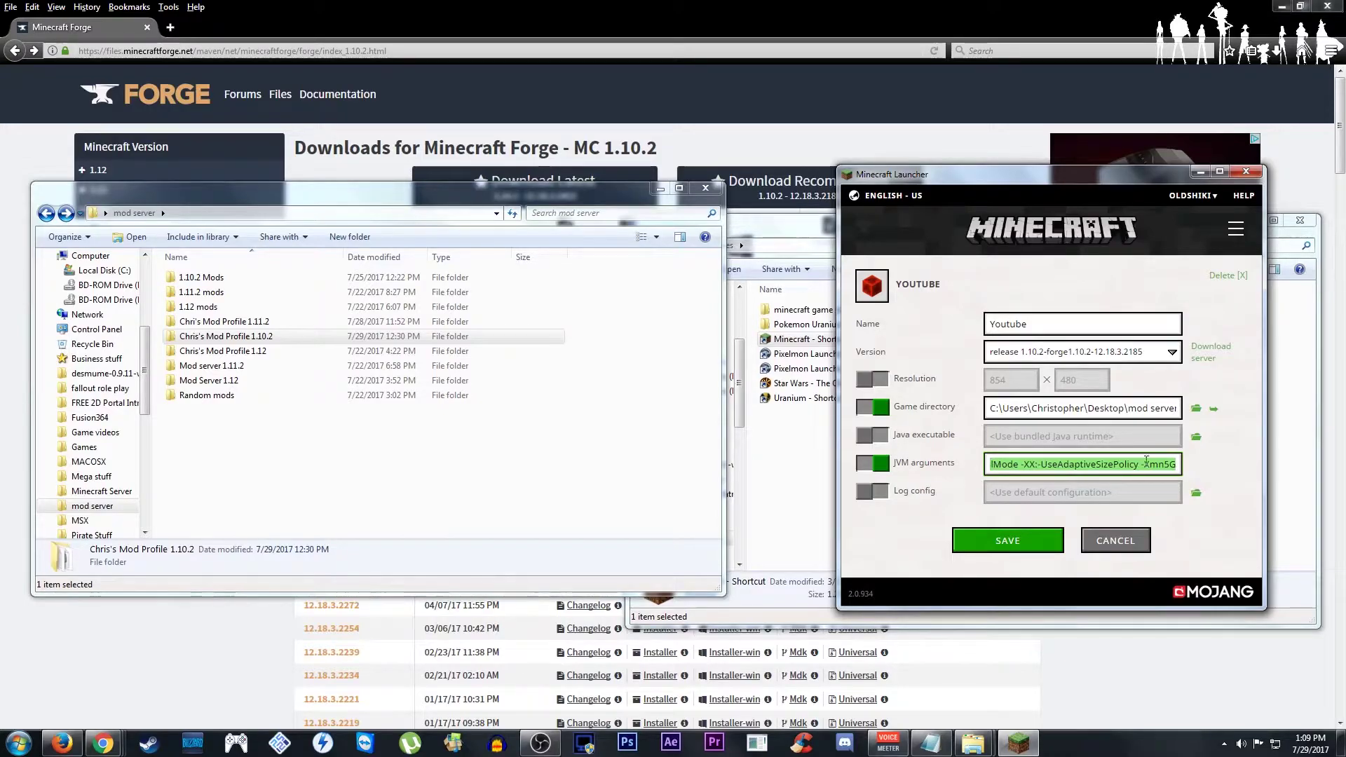
{"action": "left_click", "coordinate": [1170, 462]}
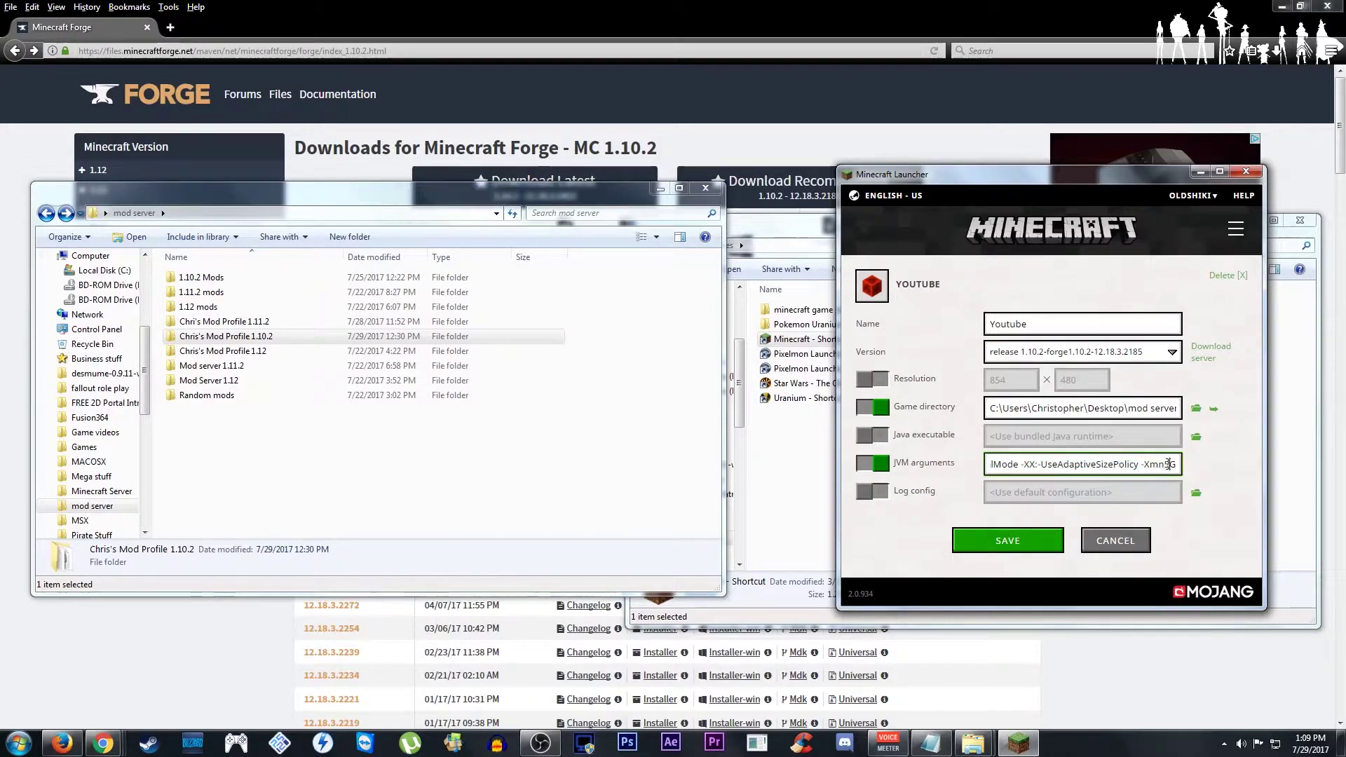
Select the complete JVM arguments text and save the Youtube profile
{"action": "left_click", "coordinate": [1013, 546]}
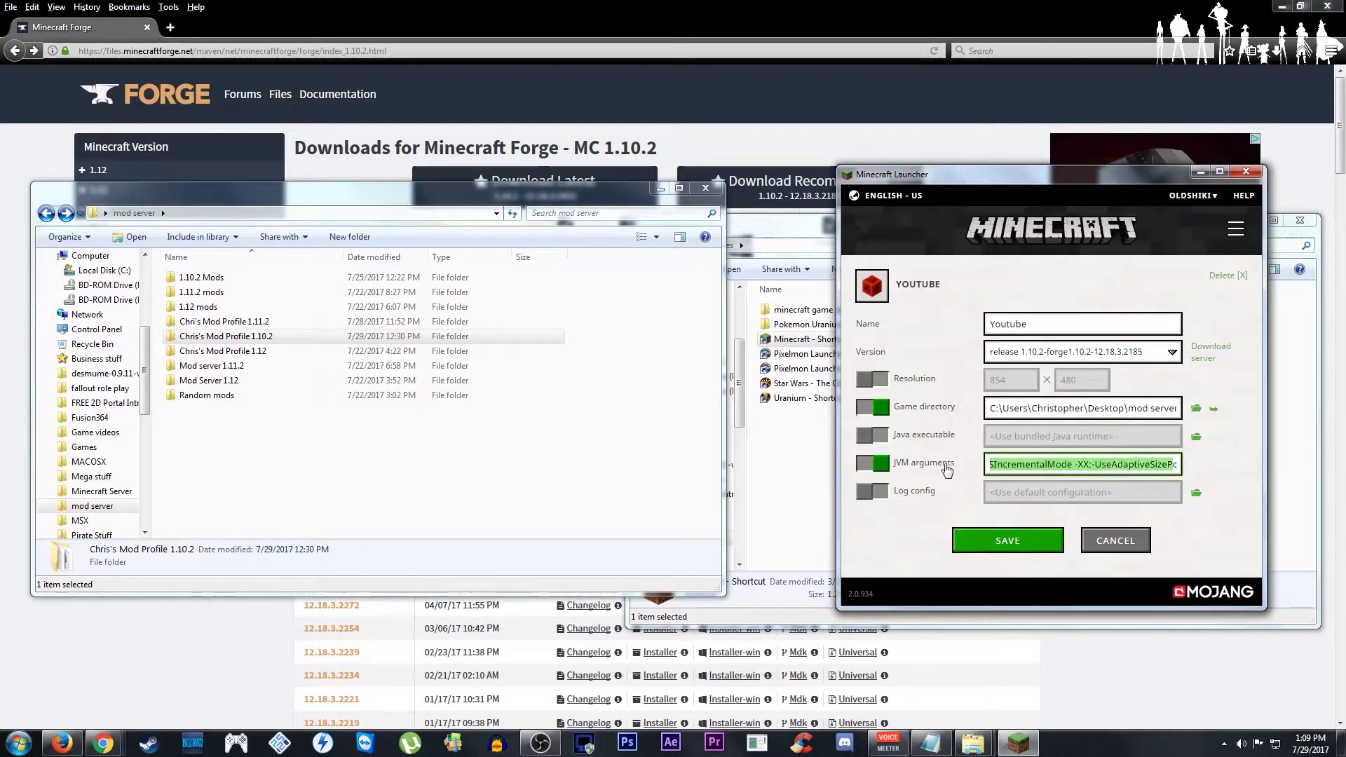
{"action": "key", "text": "ctrl+a"}
{"action": "left_click", "coordinate": [998, 541]}
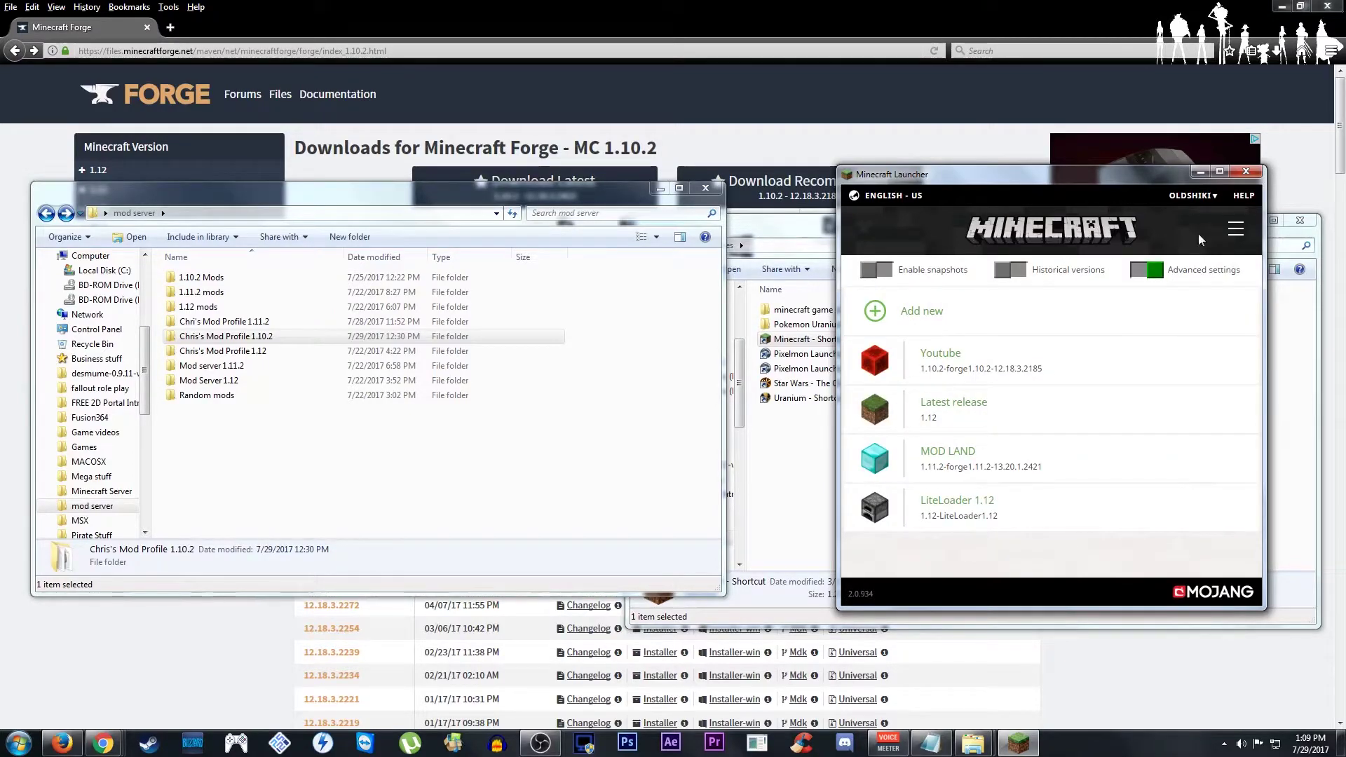
Return to the launcher's home page, choose the Youtube profile and start the game with it
{"action": "left_click", "coordinate": [1067, 234]}
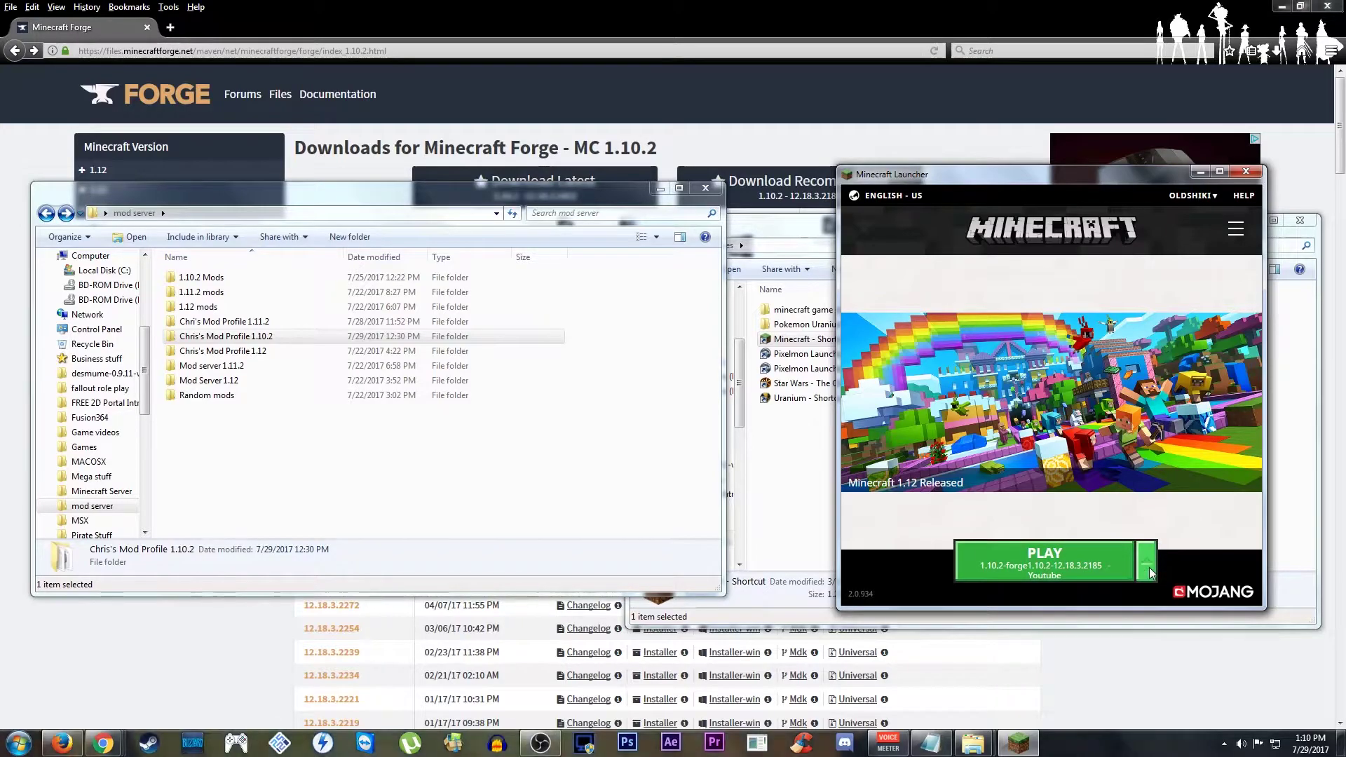
{"action": "left_click", "coordinate": [1144, 563]}
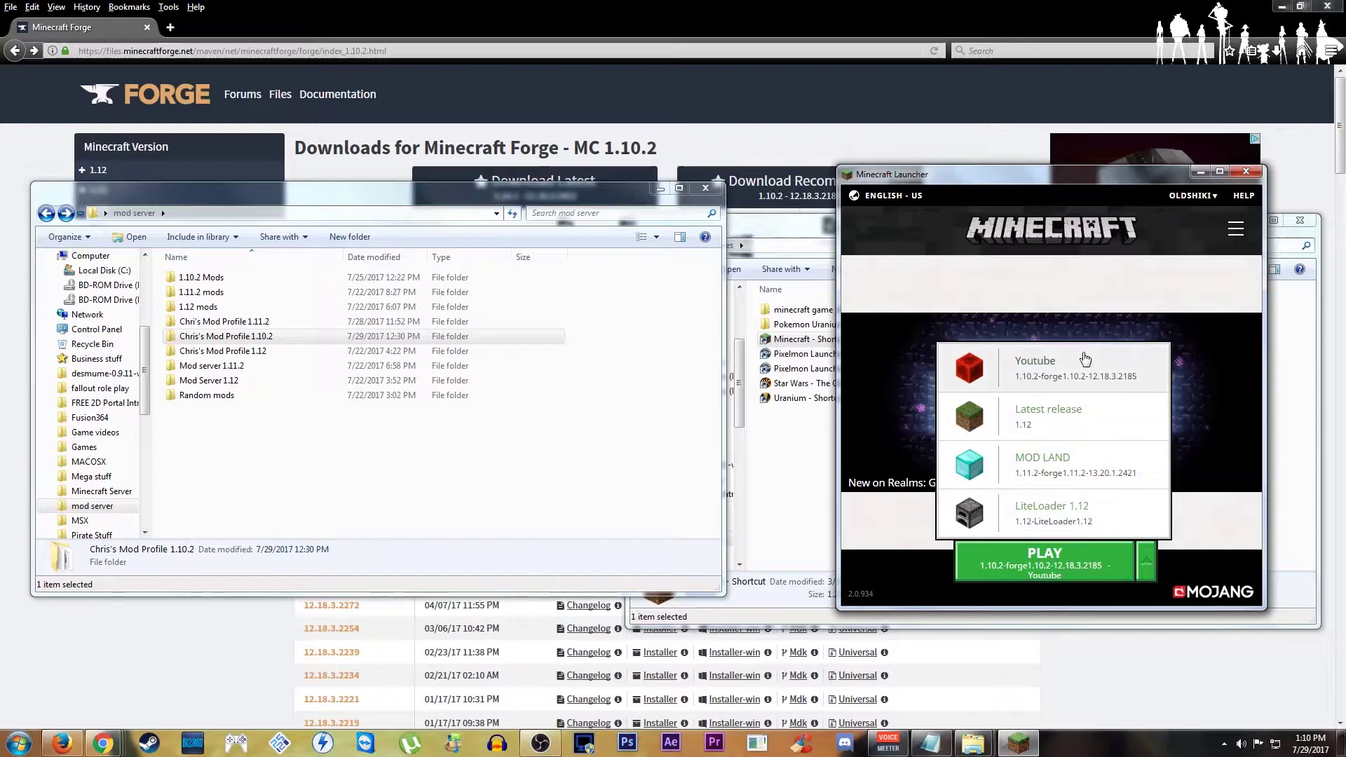
{"action": "left_click", "coordinate": [1043, 379]}
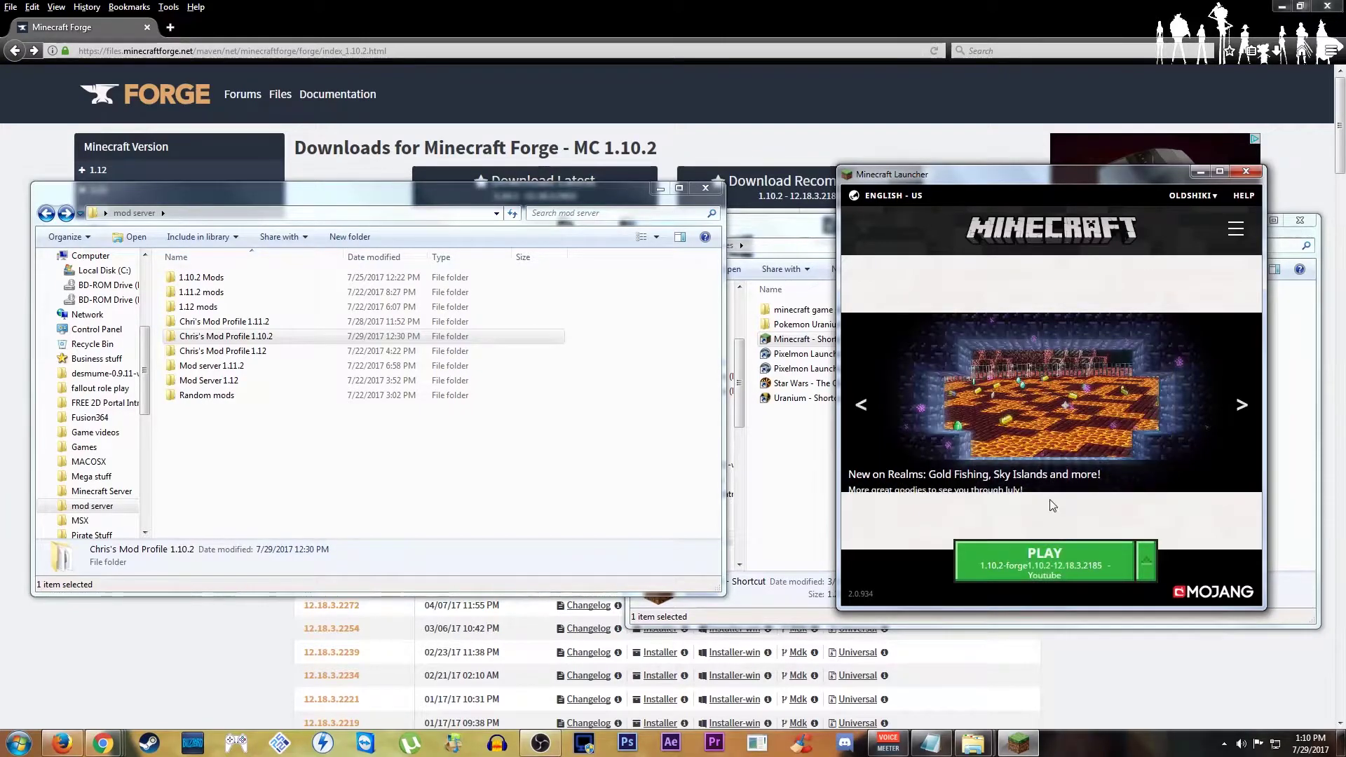
{"action": "left_click", "coordinate": [1040, 572]}
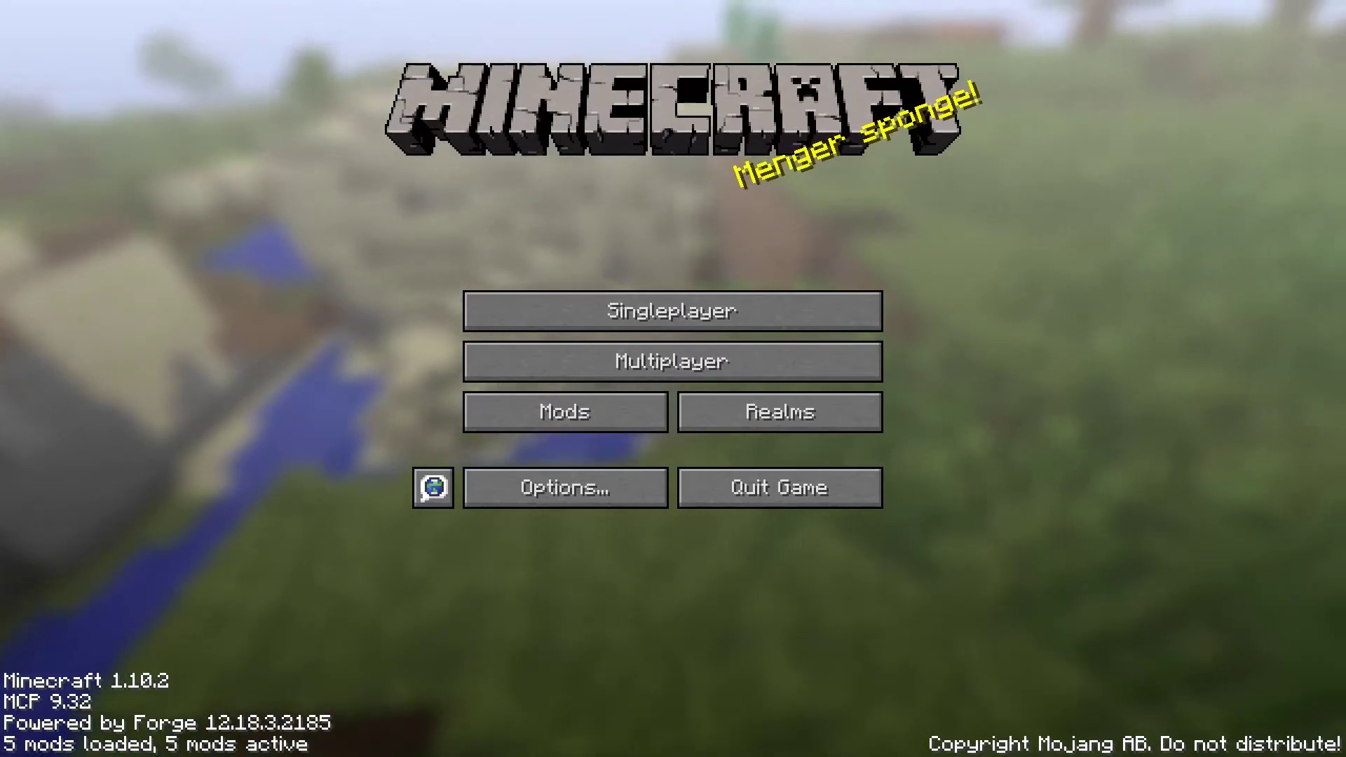
Check the Pixelmon entry in the game's mod list and return to the title screen
{"action": "left_click", "coordinate": [562, 418]}
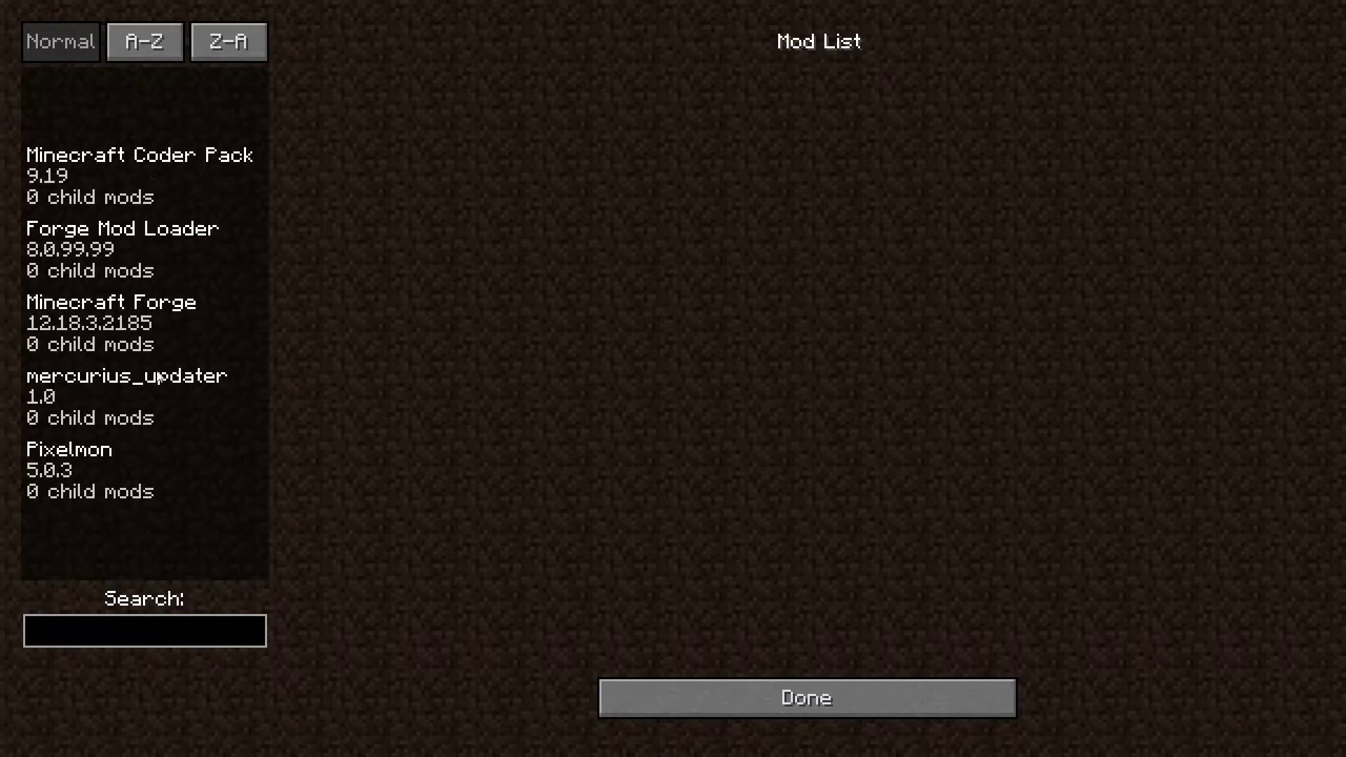
{"action": "left_click", "coordinate": [123, 466]}
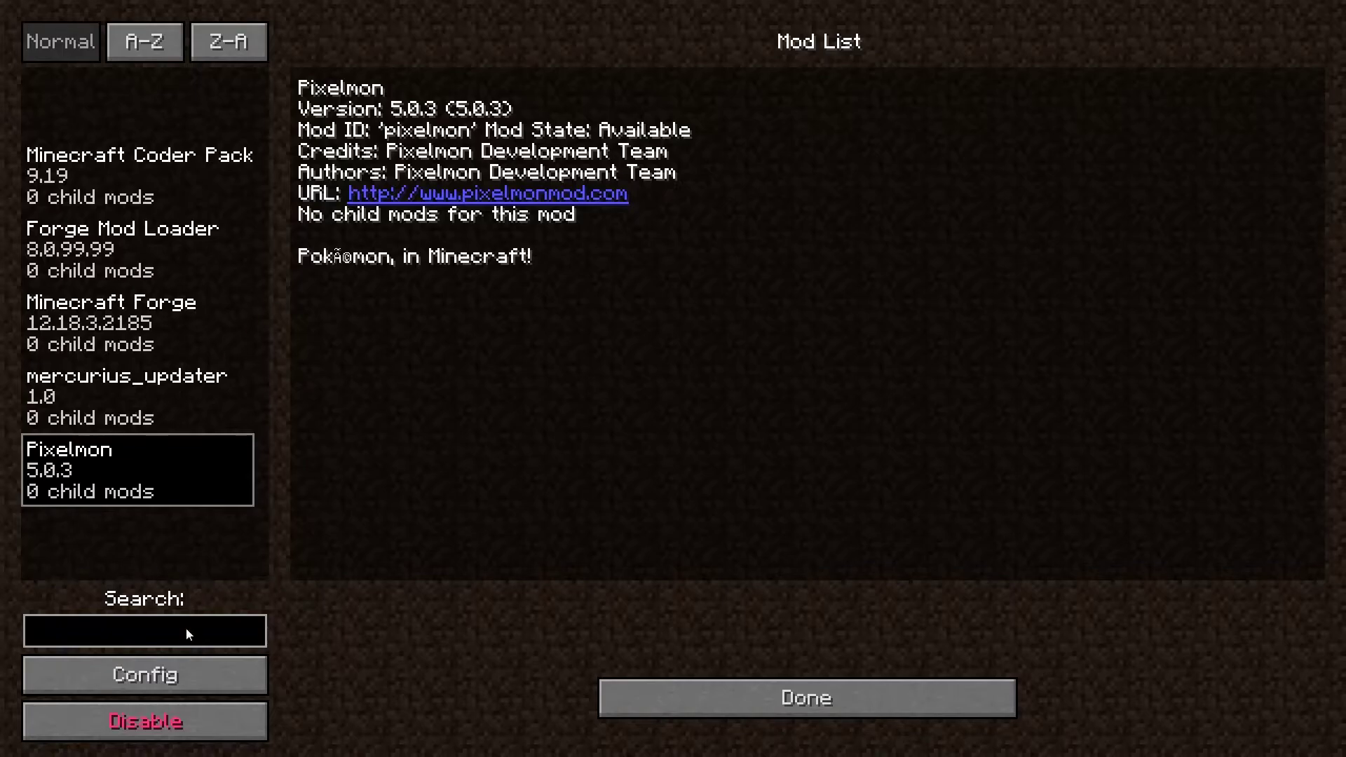
{"action": "left_click", "coordinate": [634, 705]}
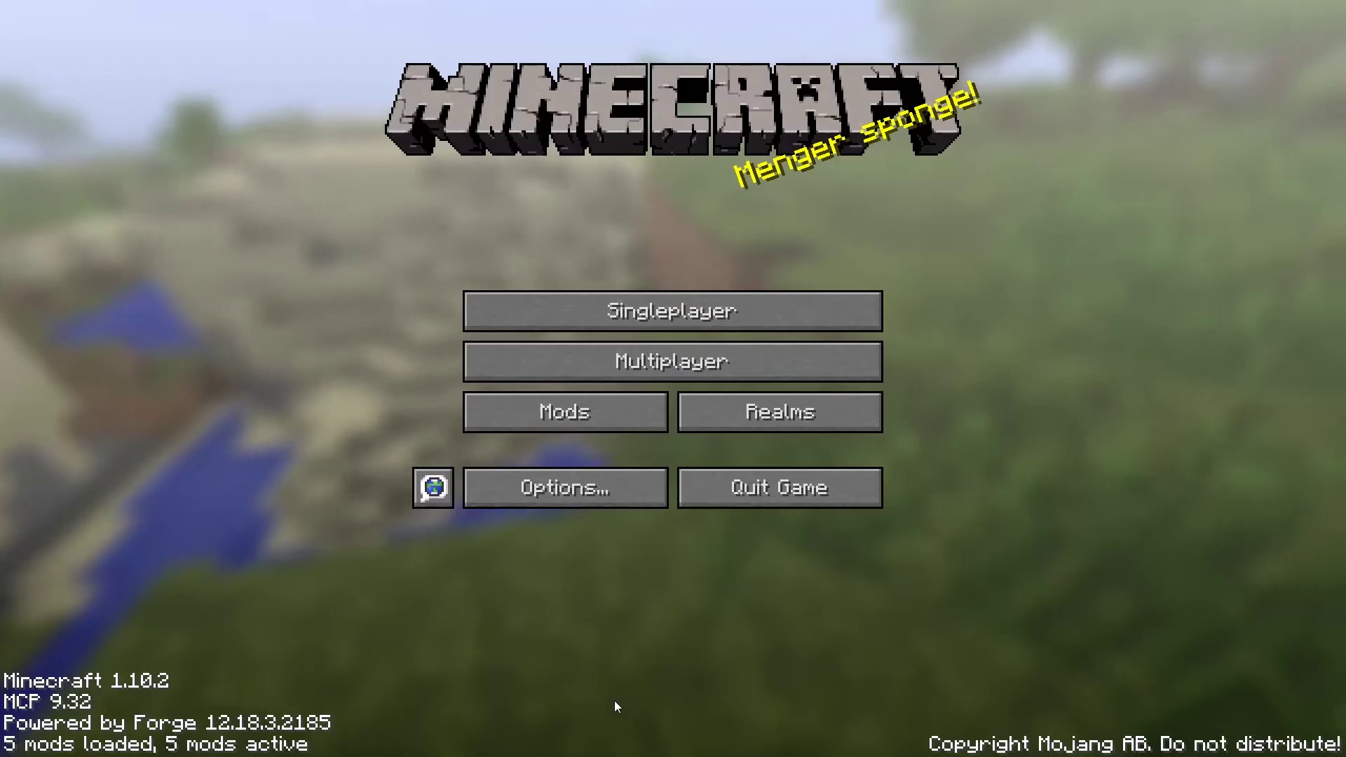
Load the singleplayer world named Youtube
{"action": "left_click", "coordinate": [589, 312]}
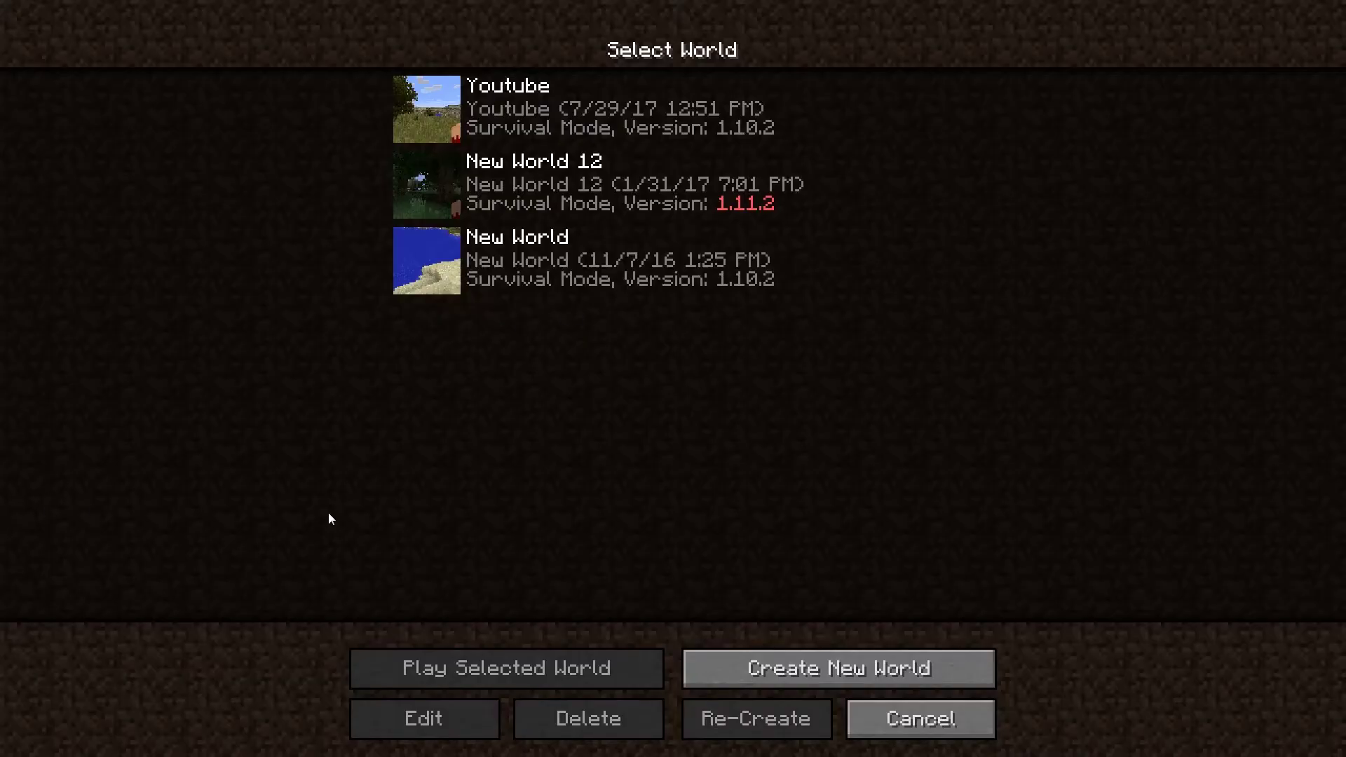
{"action": "mouse_move", "coordinate": [709, 125]}
{"action": "left_click", "coordinate": [549, 106]}
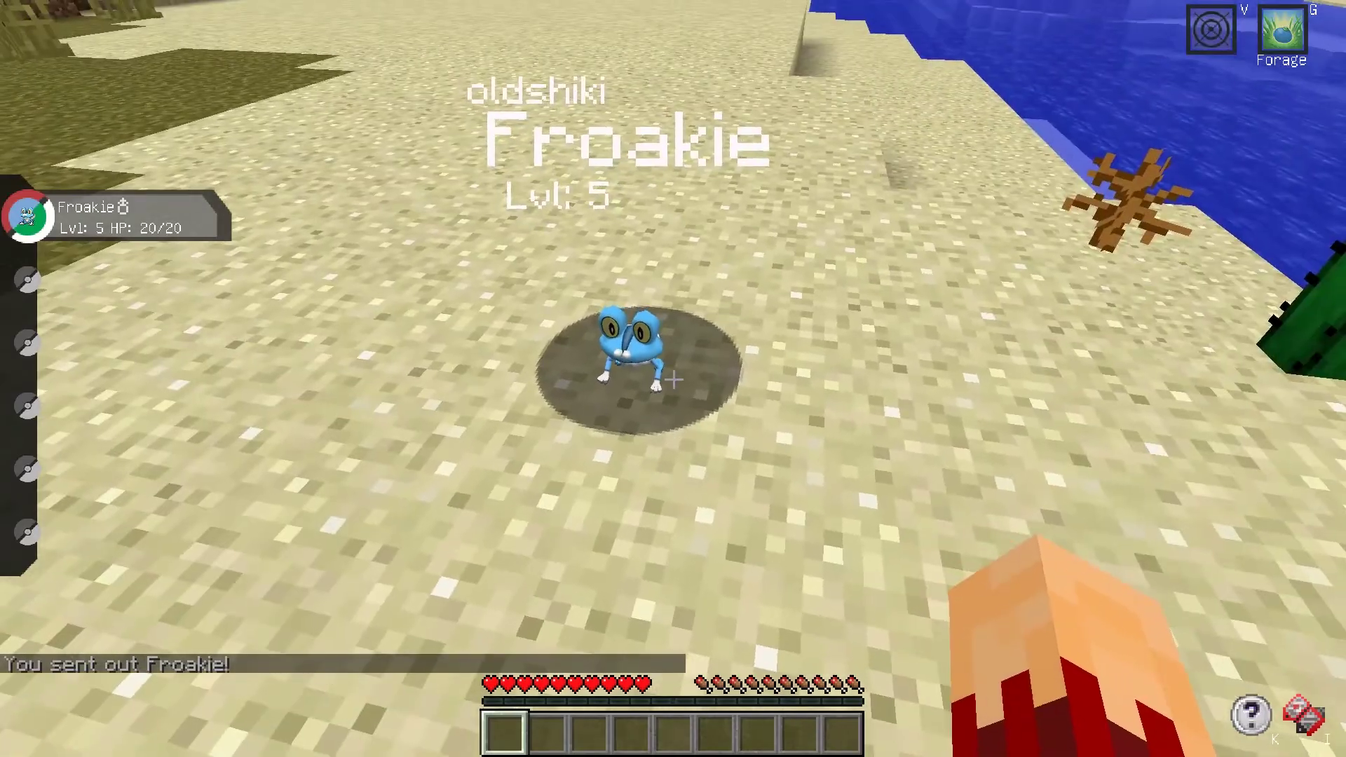
Retrieve Froakie and explore the desert shore on foot, finishing by opening the game menu
{"action": "key", "text": "r"}
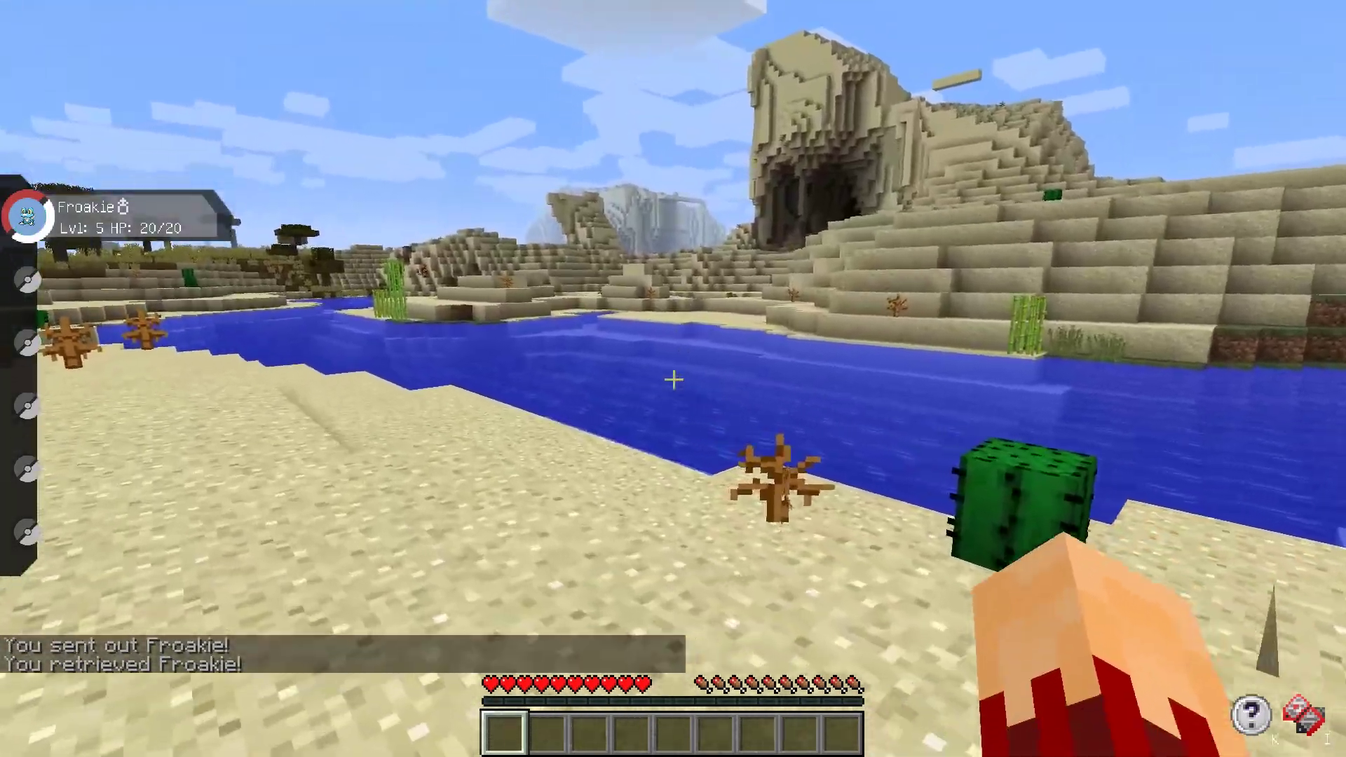
{"action": "key", "text": "w"}
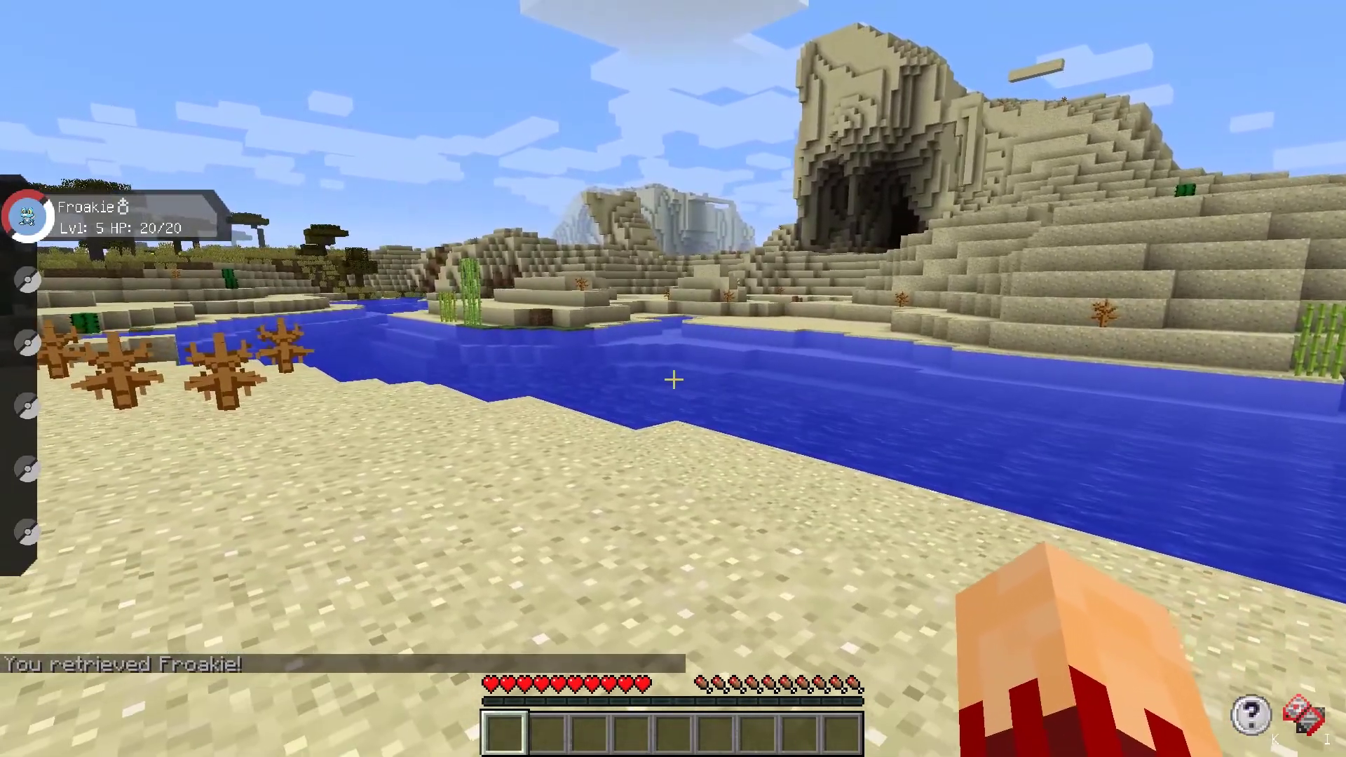
{"action": "key", "text": "w"}
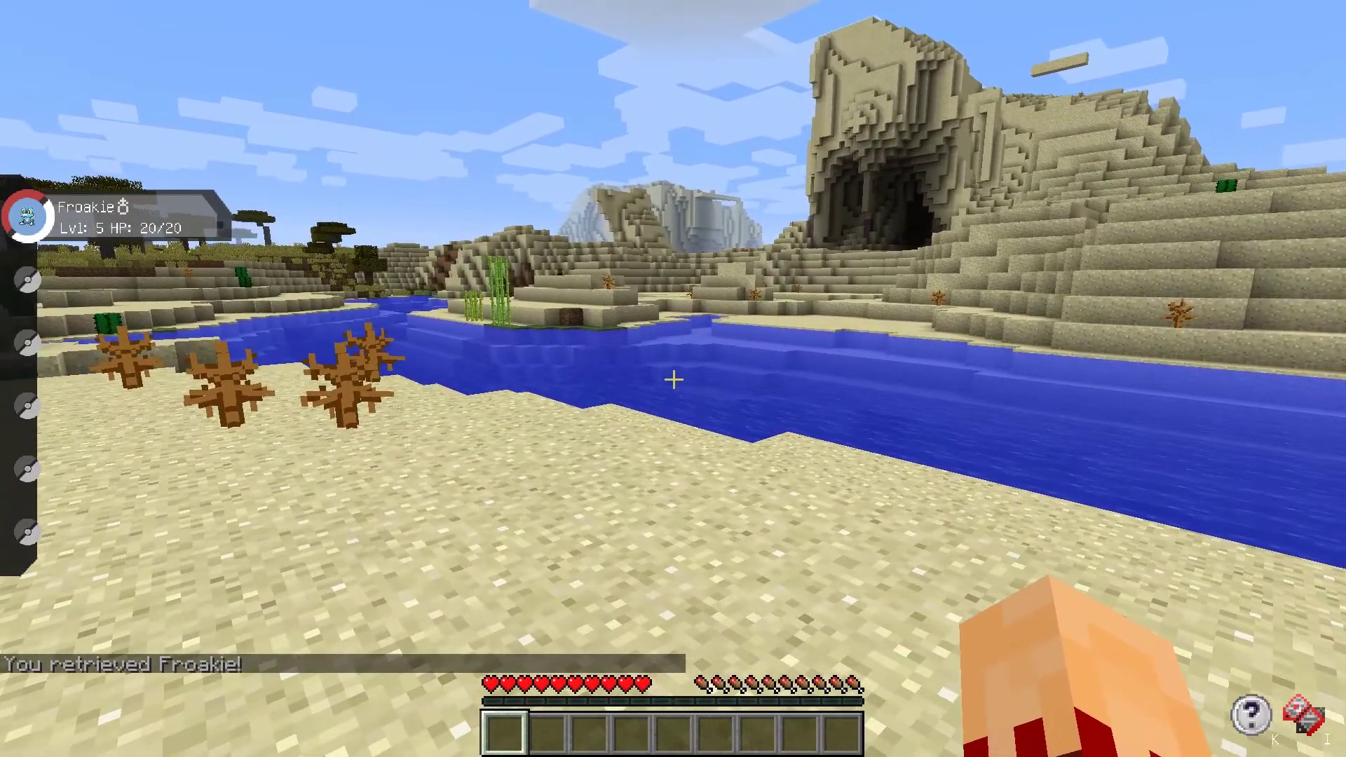
{"action": "key", "text": "w"}
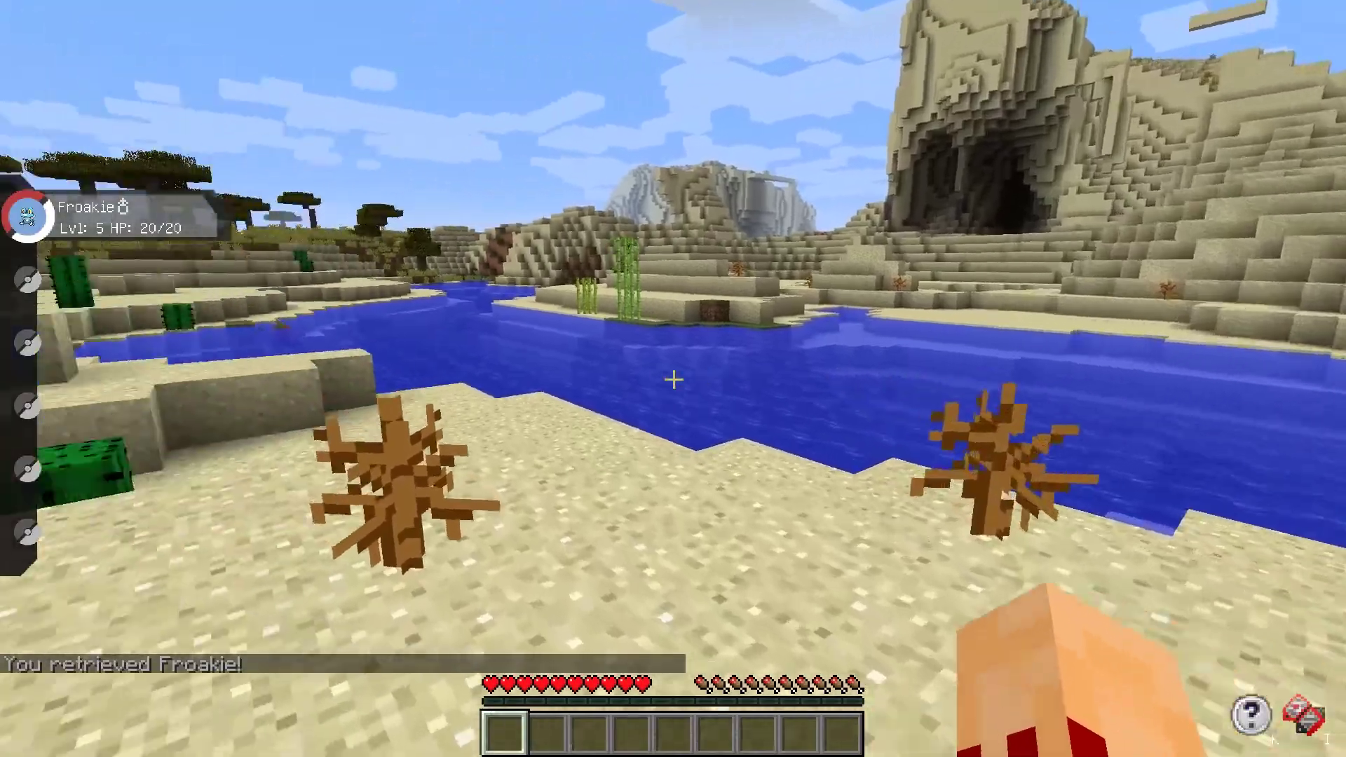
{"action": "key", "text": "w"}
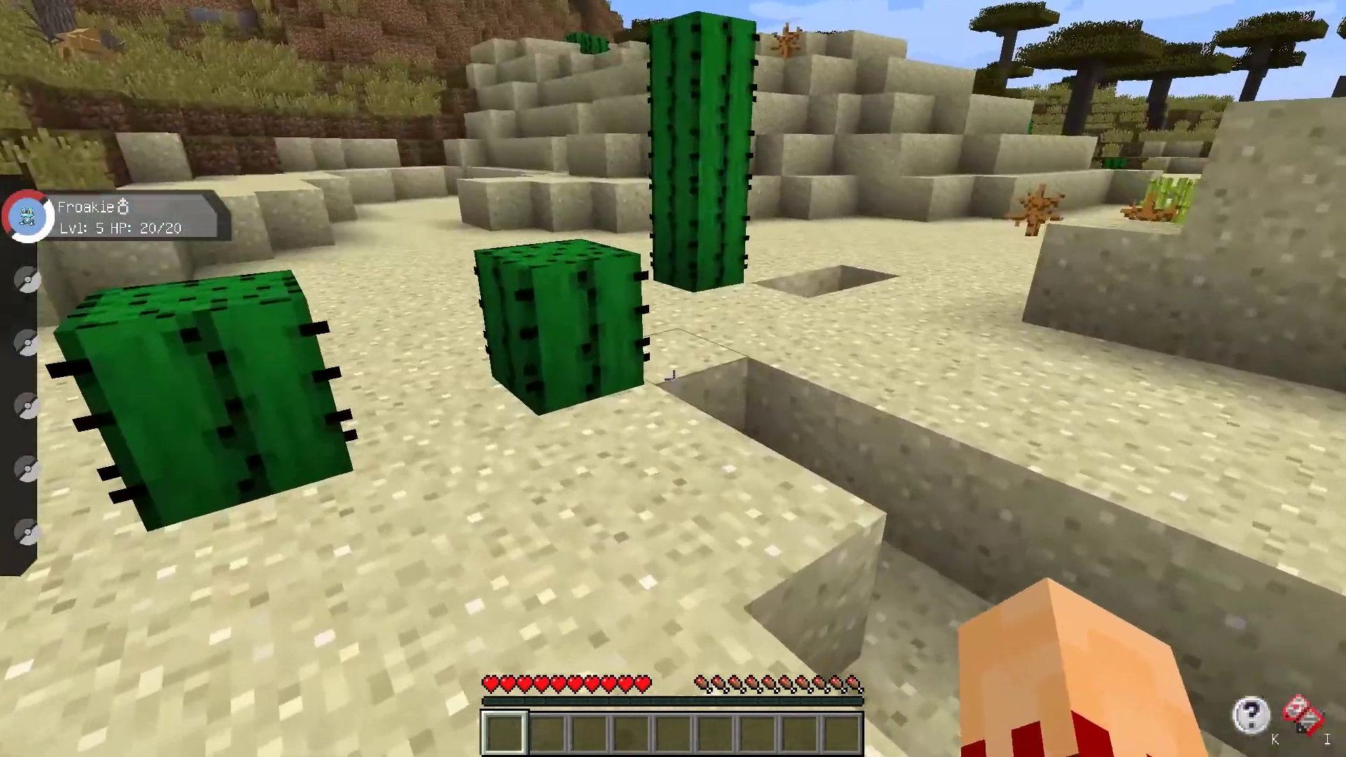
{"action": "key", "text": "w"}
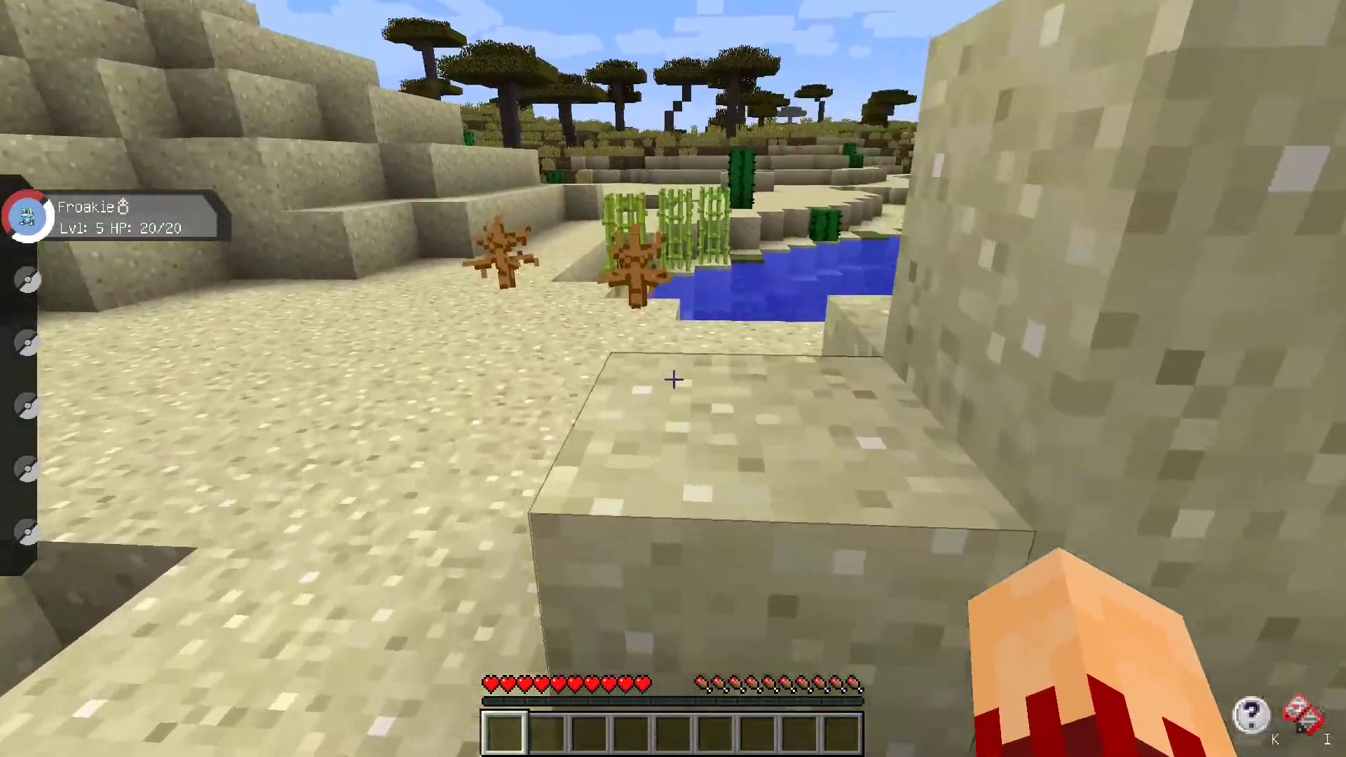
{"action": "key", "text": "w"}
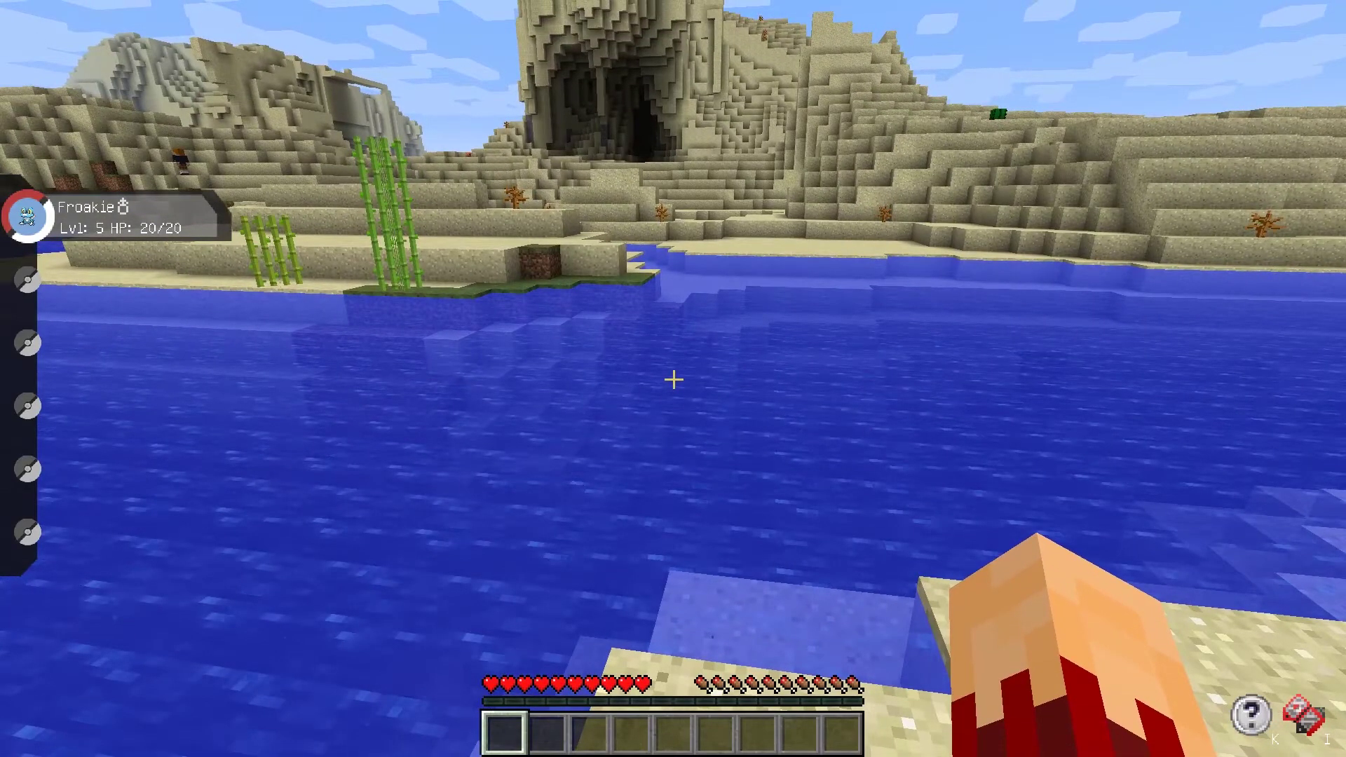
{"action": "key", "text": "Escape"}
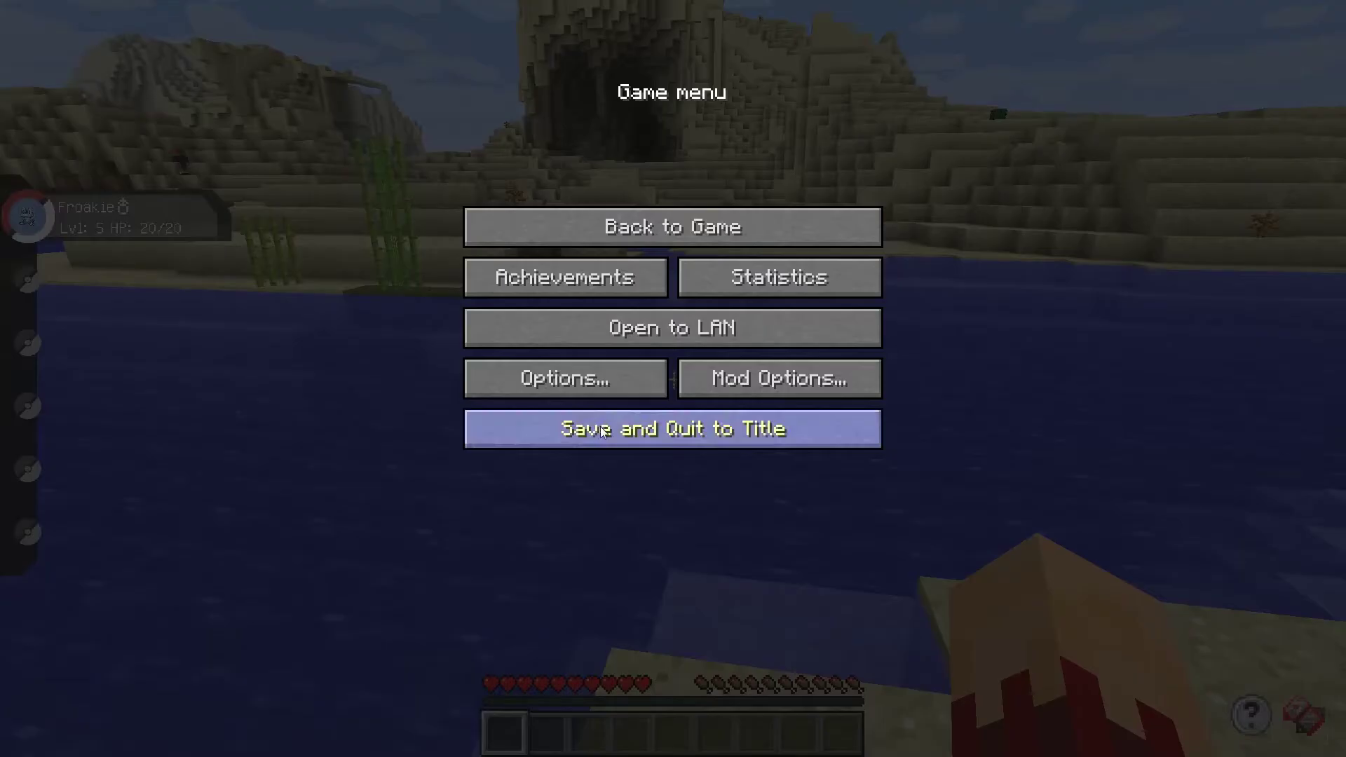